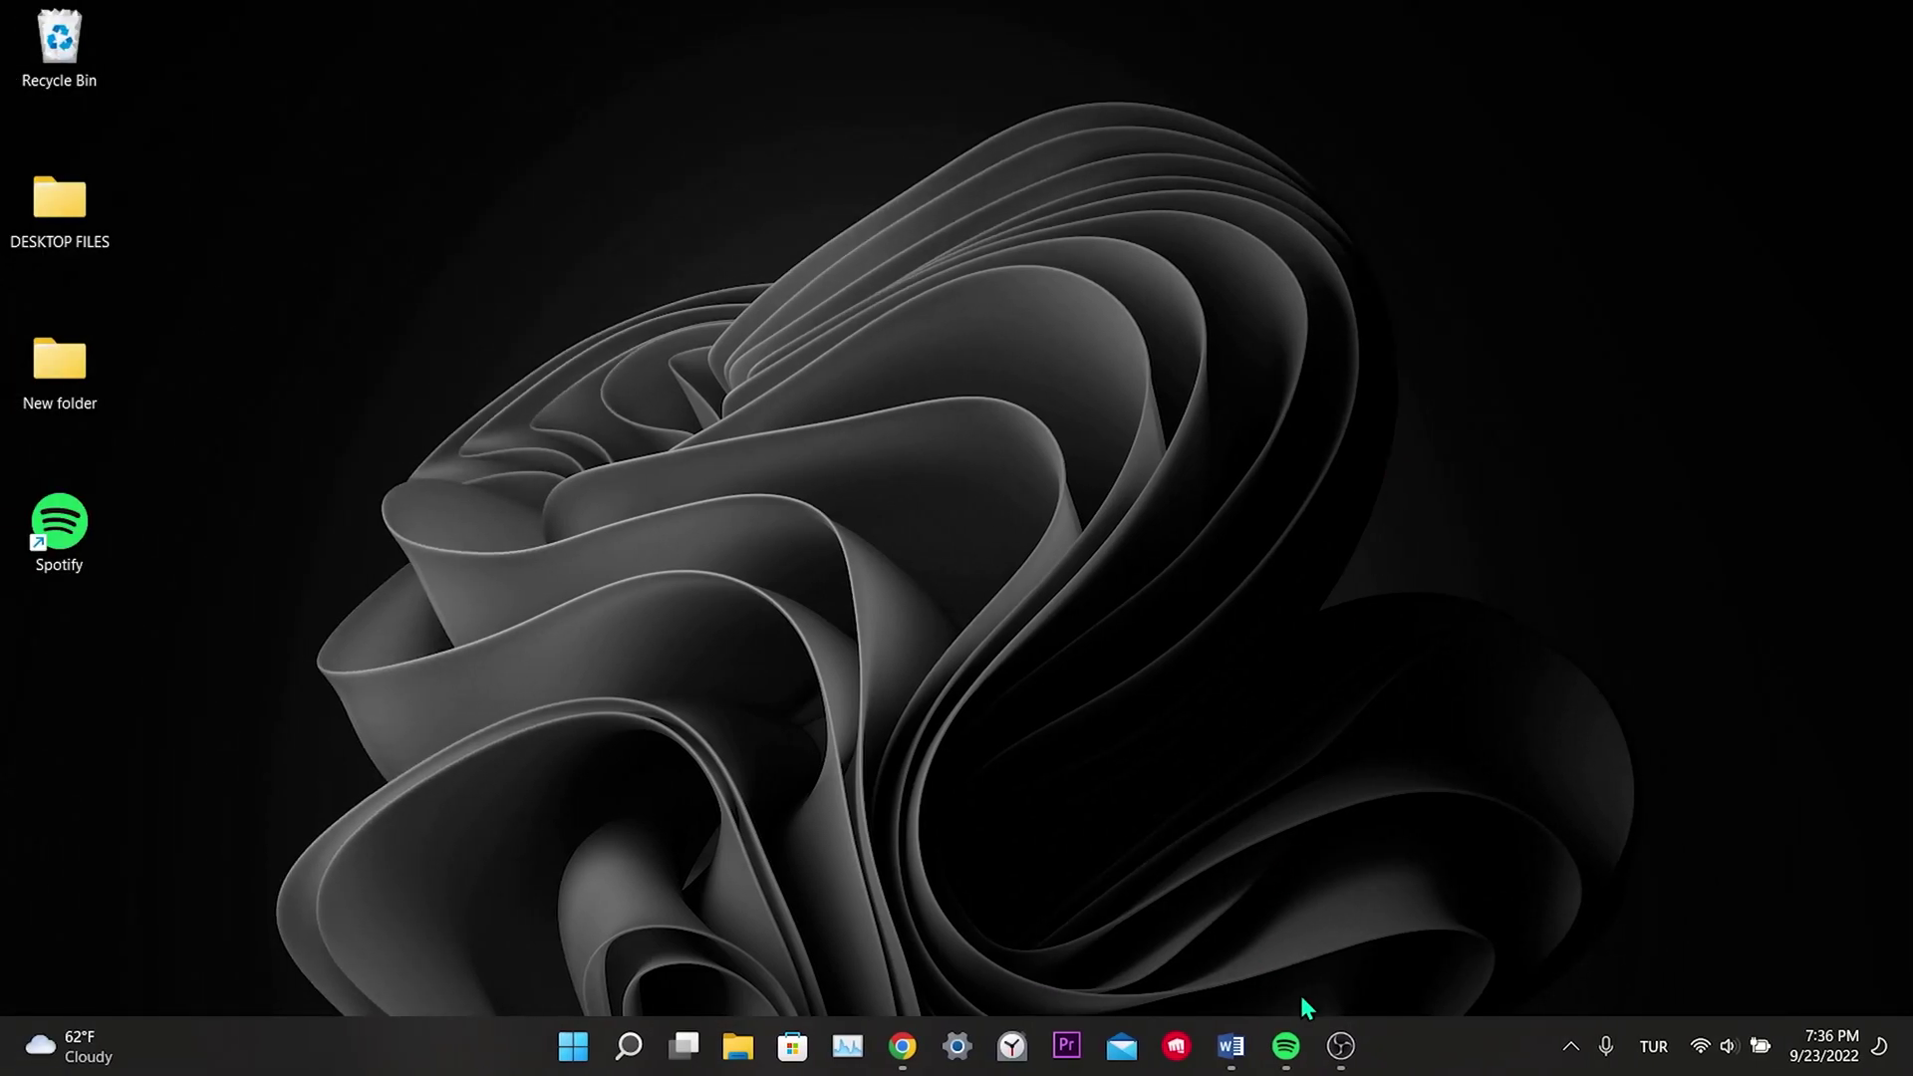
# Clear Spotify's cache from the storage section of its settings and confirm the removal
pyautogui.click(1286, 1046)
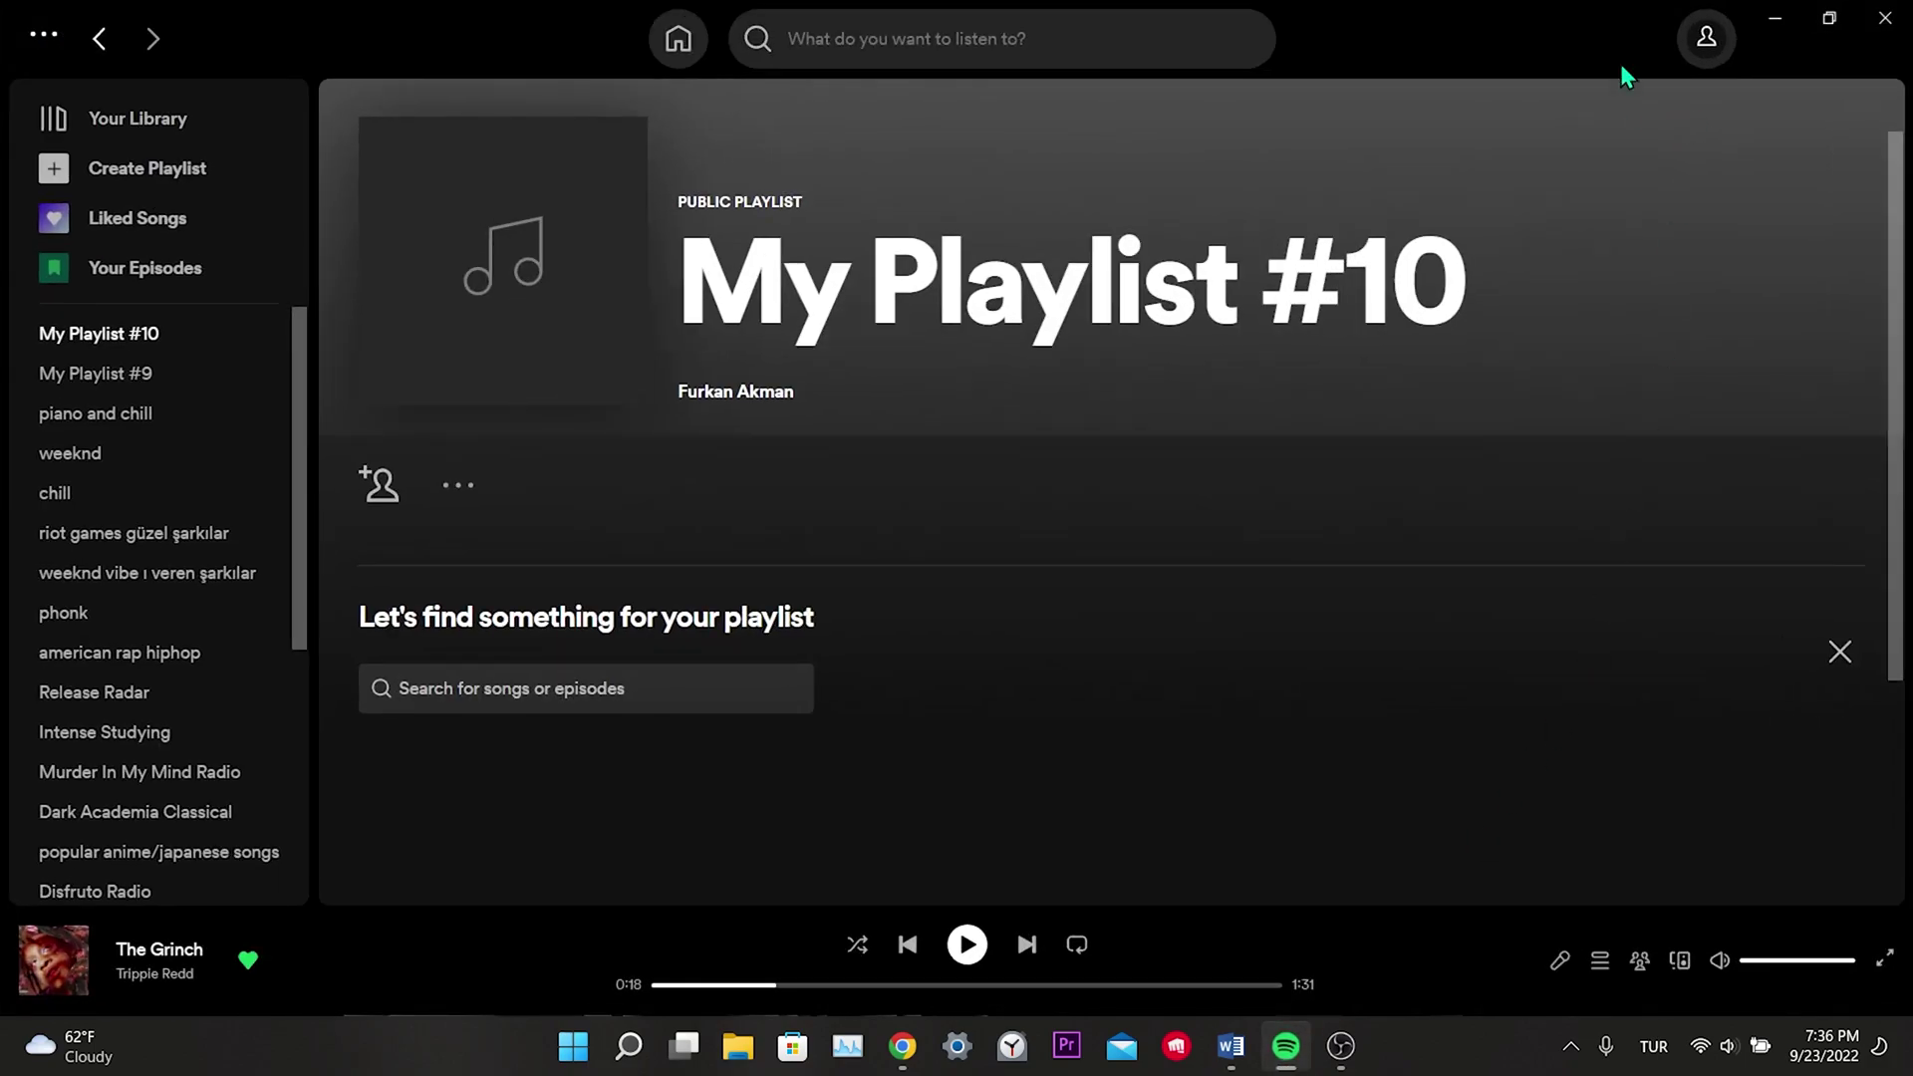
pyautogui.click(1704, 45)
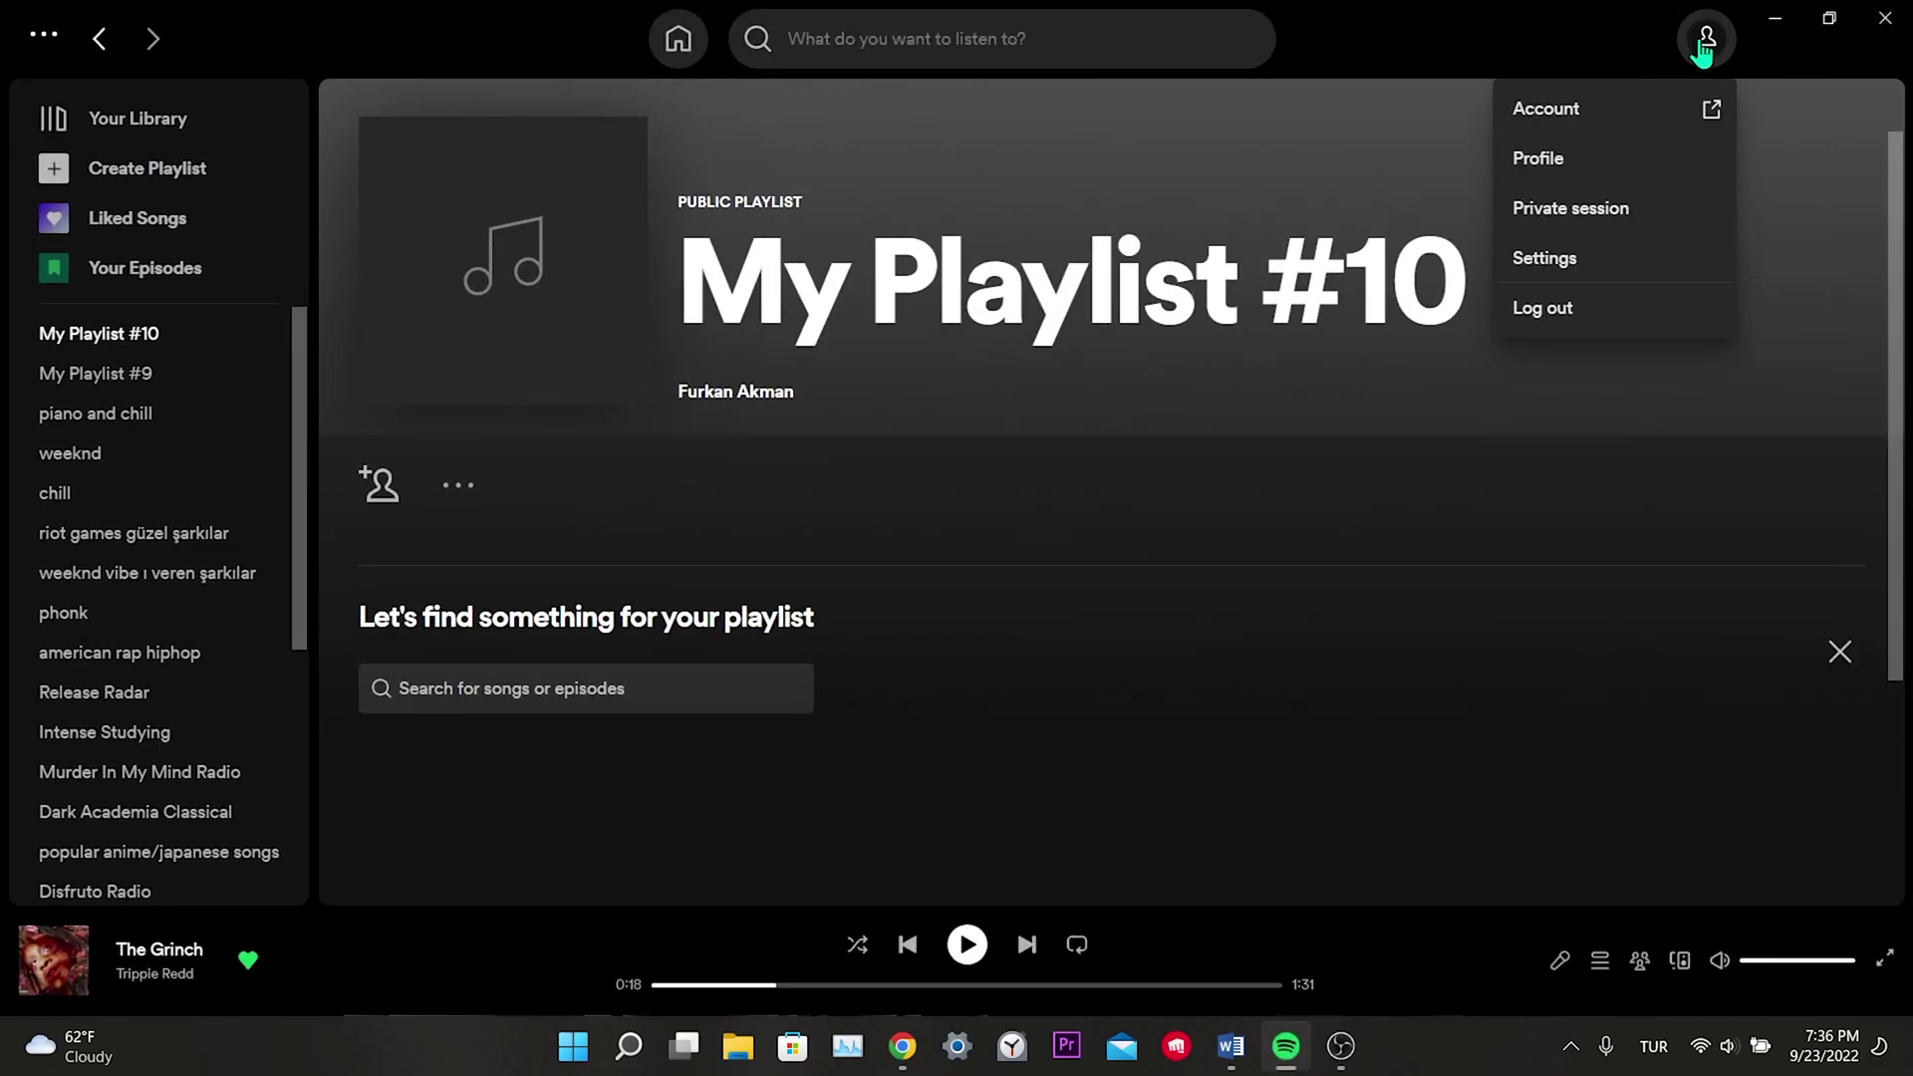
pyautogui.click(1547, 262)
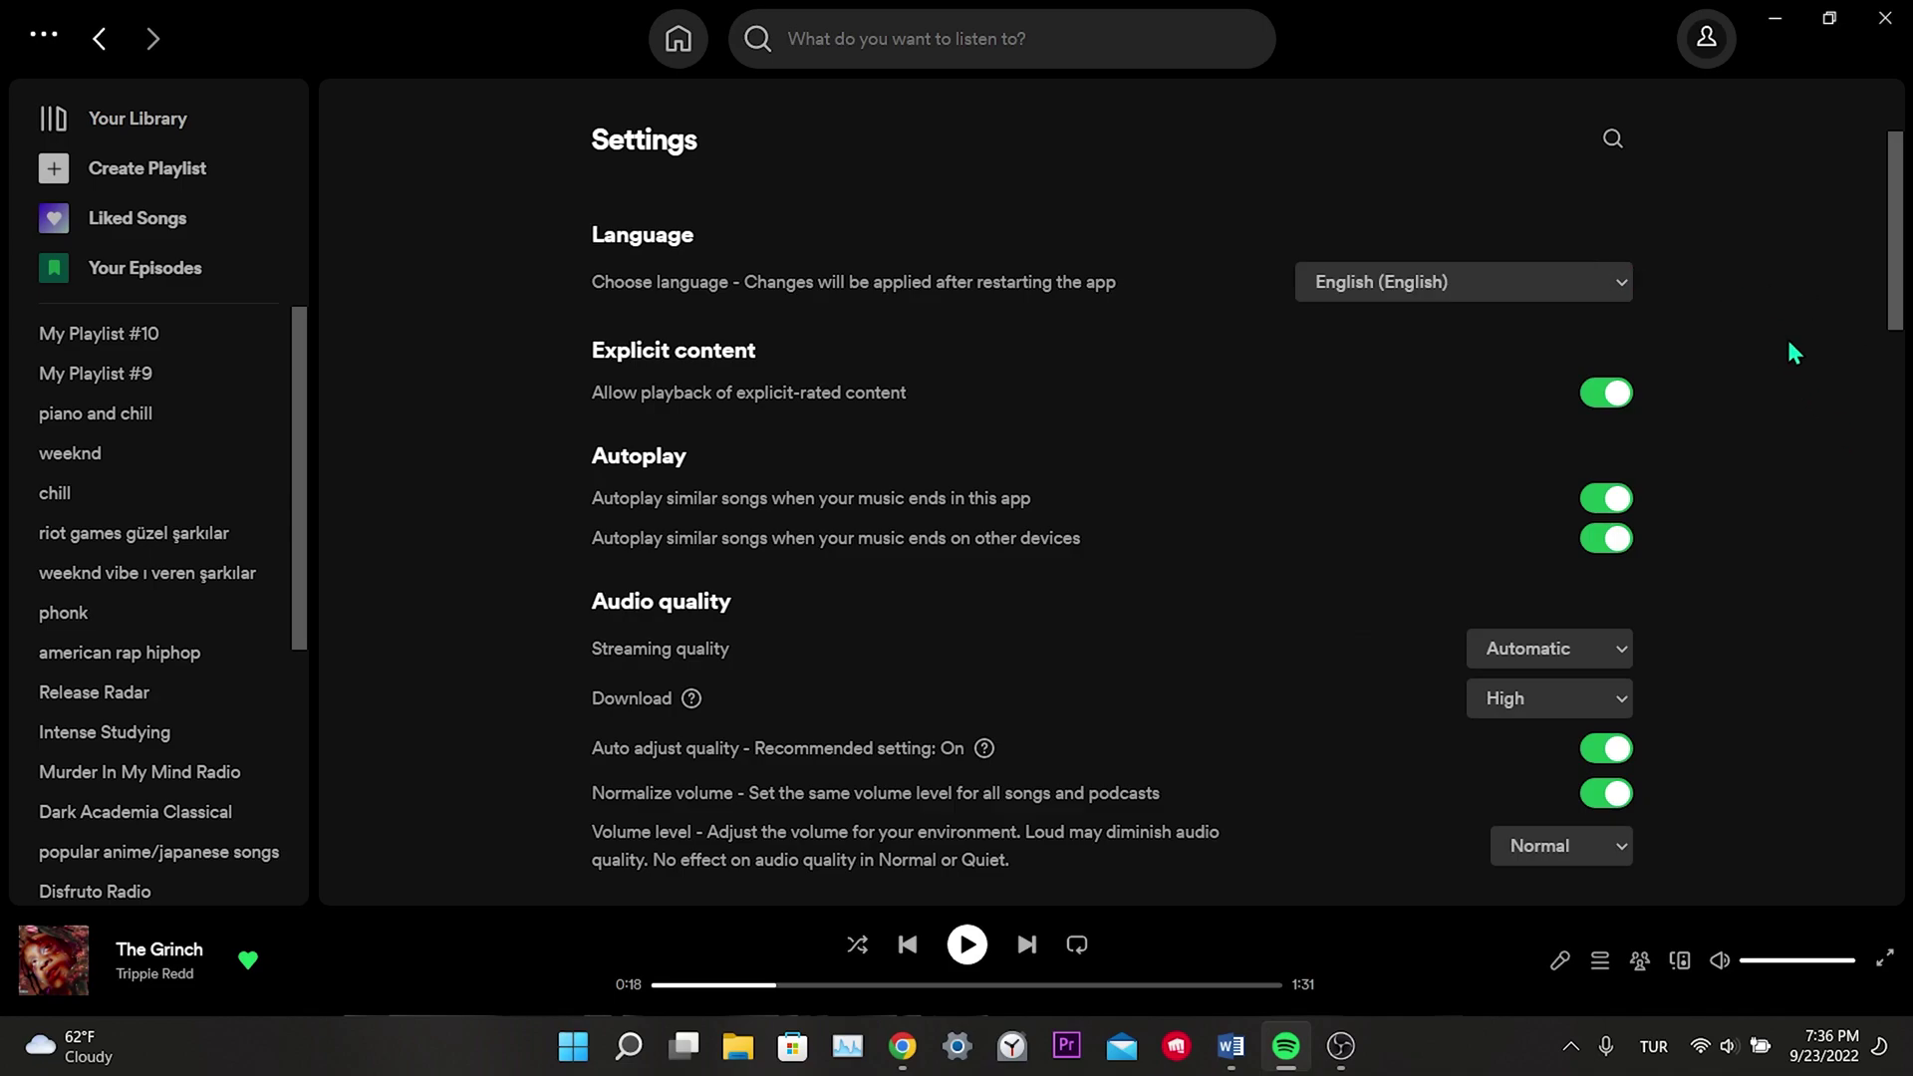
pyautogui.scroll(-15, 1794, 373)
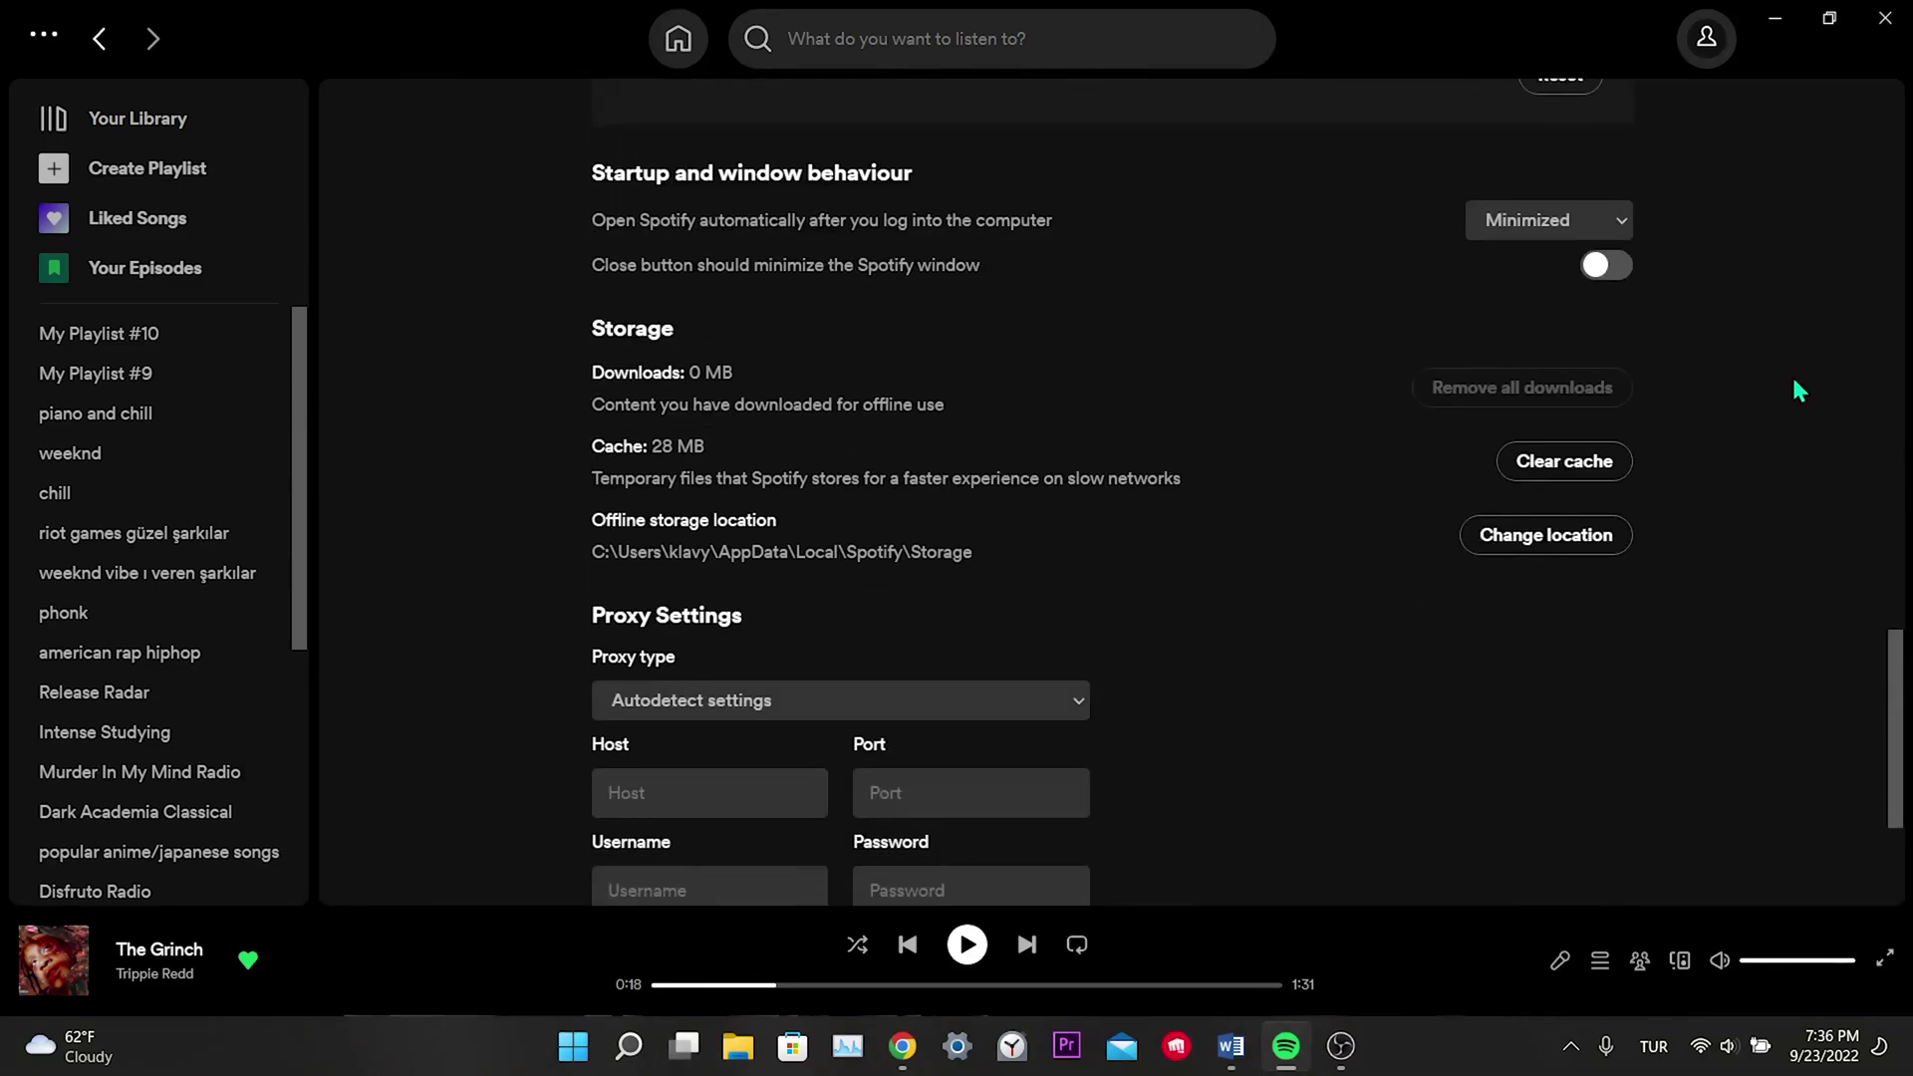
pyautogui.scroll(-2, 1794, 384)
pyautogui.scroll(2, 807, 351)
pyautogui.click(1575, 457)
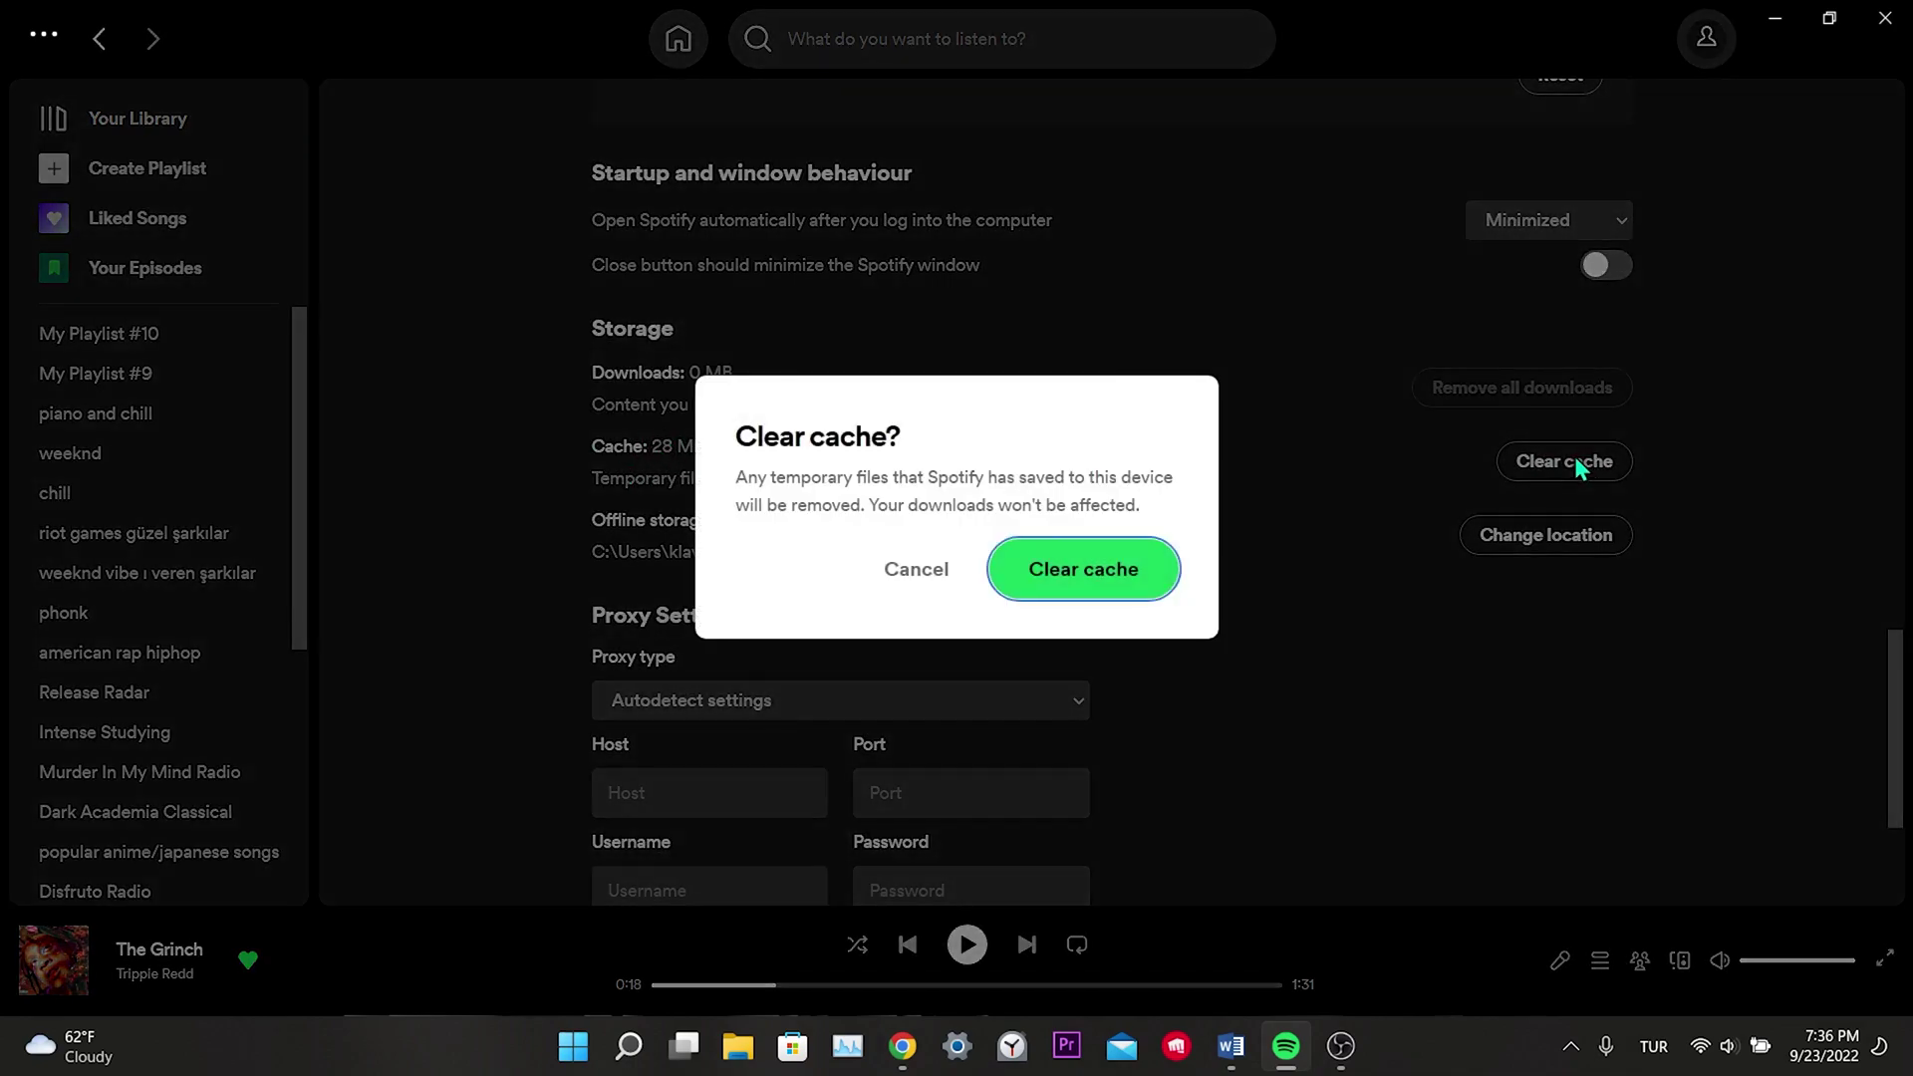
pyautogui.click(1086, 568)
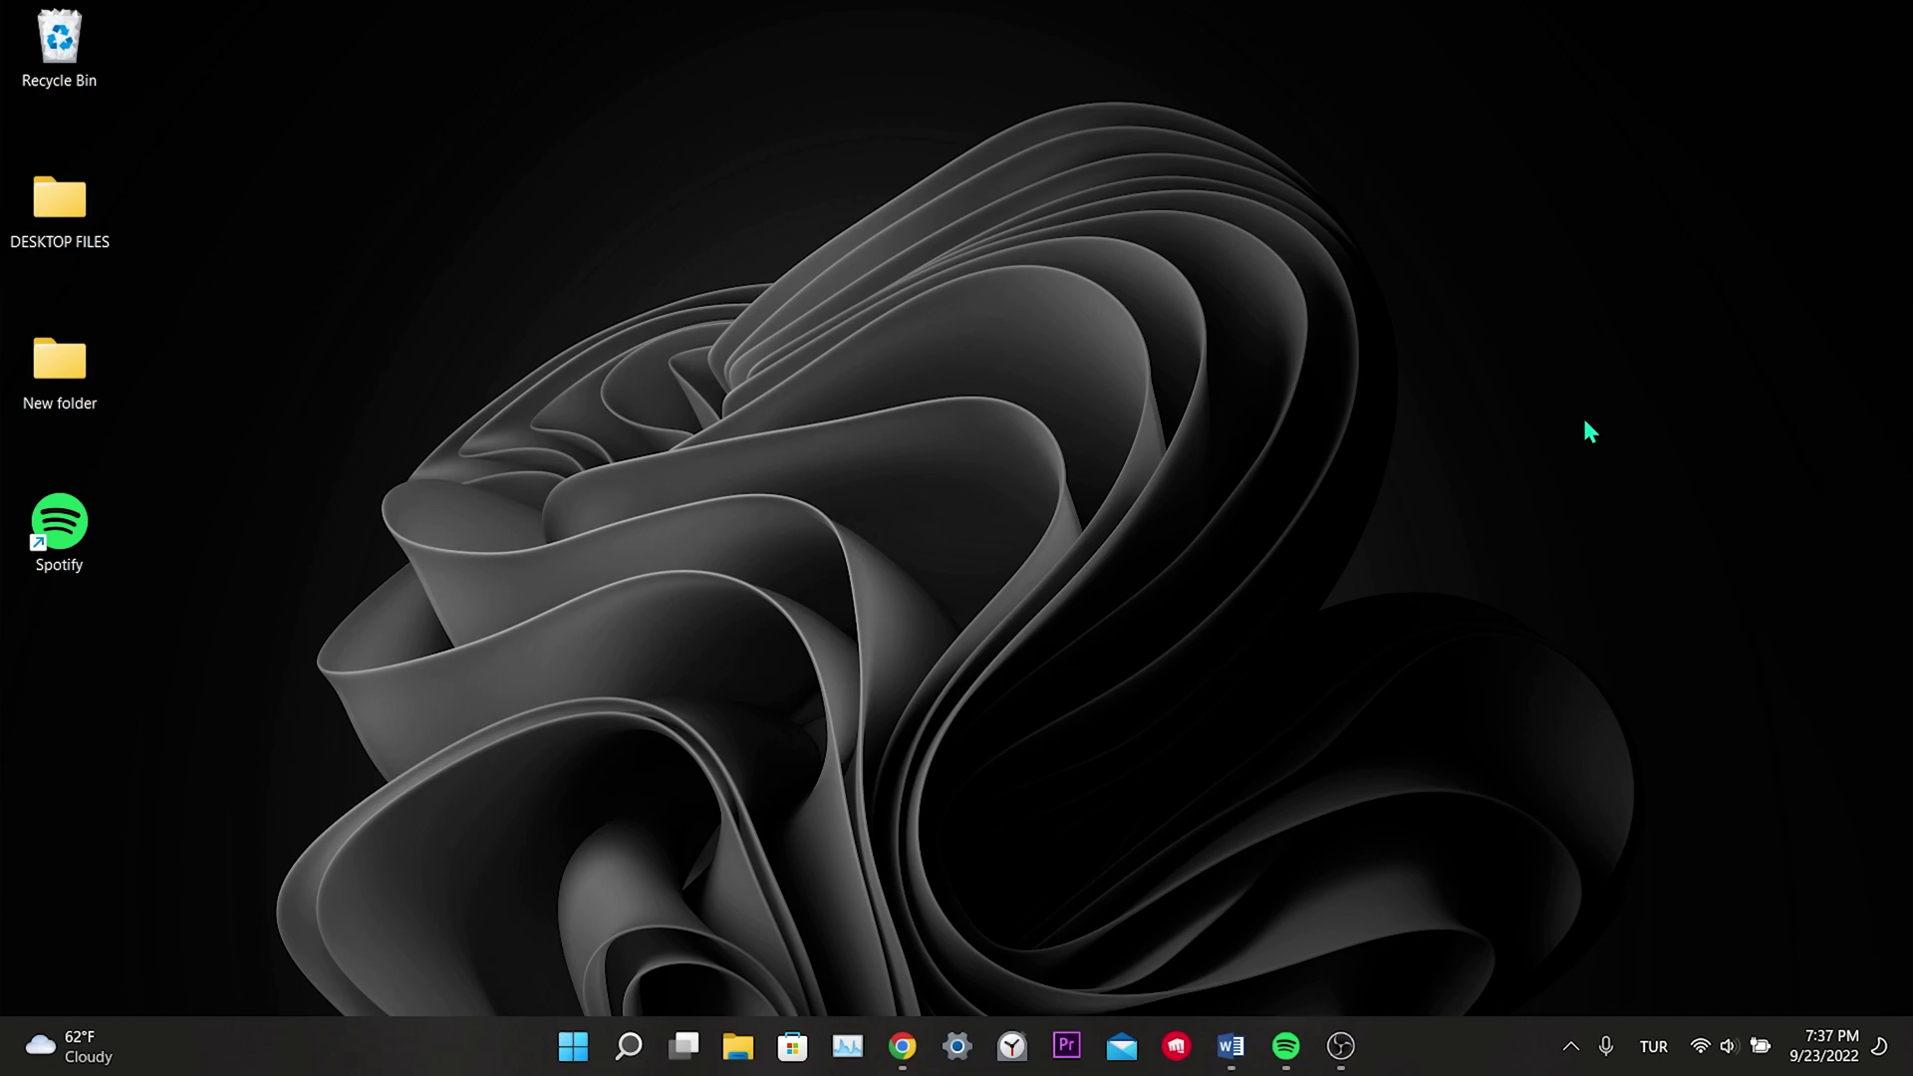
# Find Control Panel with a Windows search for "control panel" and open its Network and Sharing Center
pyautogui.click(628, 1045)
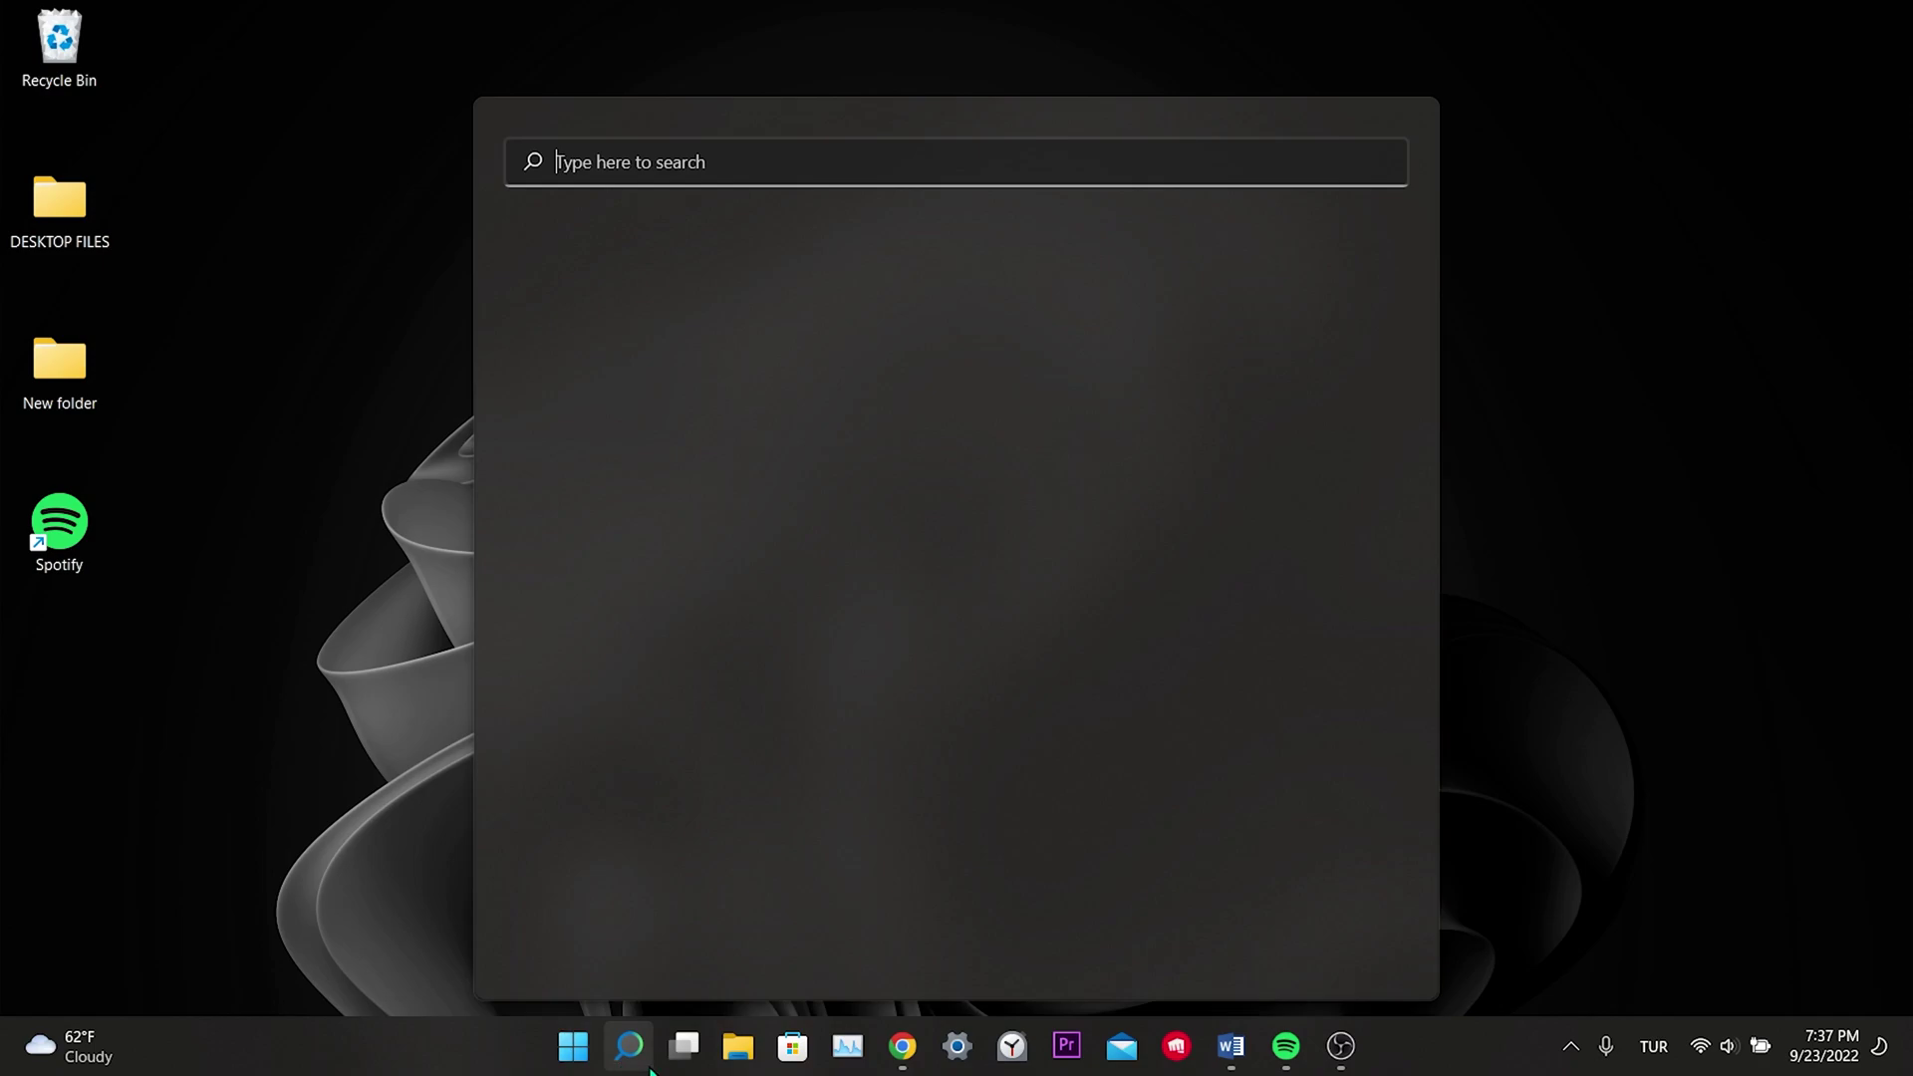
pyautogui.write('control panel')
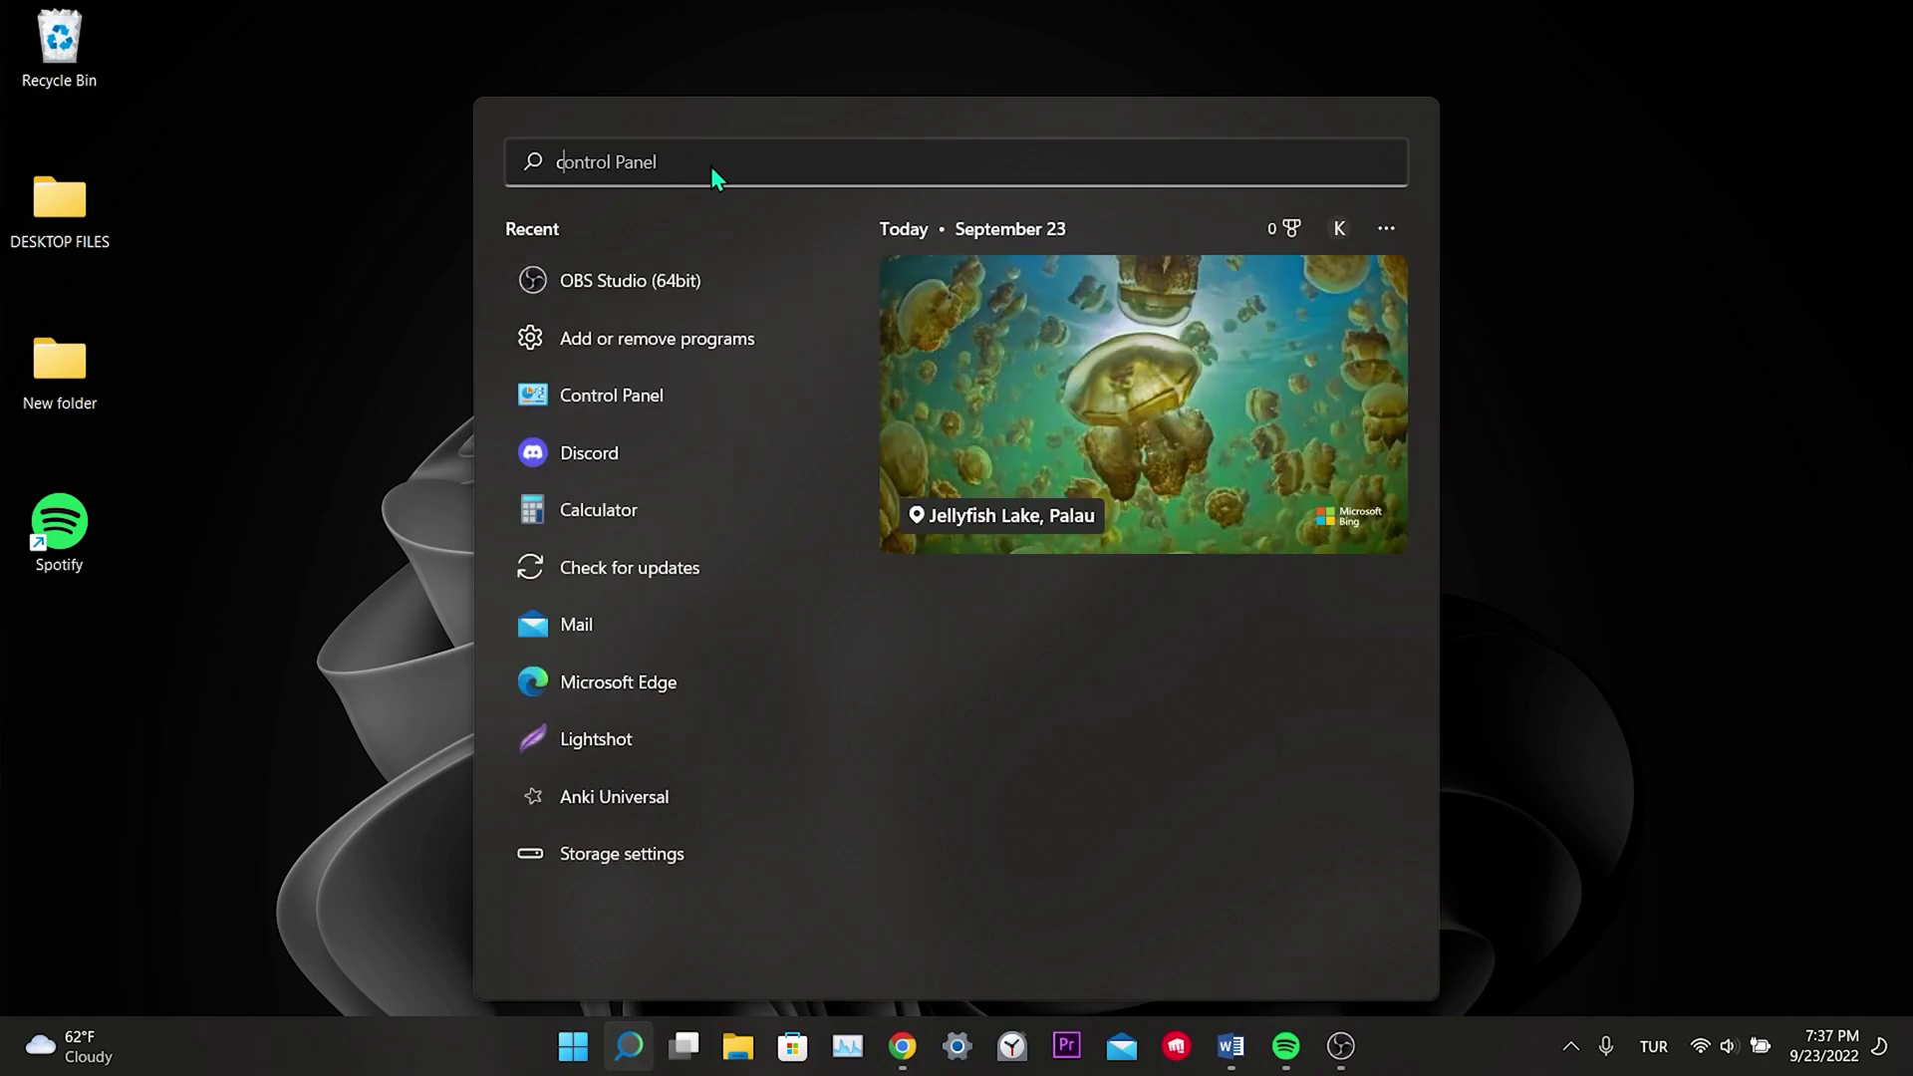
pyautogui.click(657, 394)
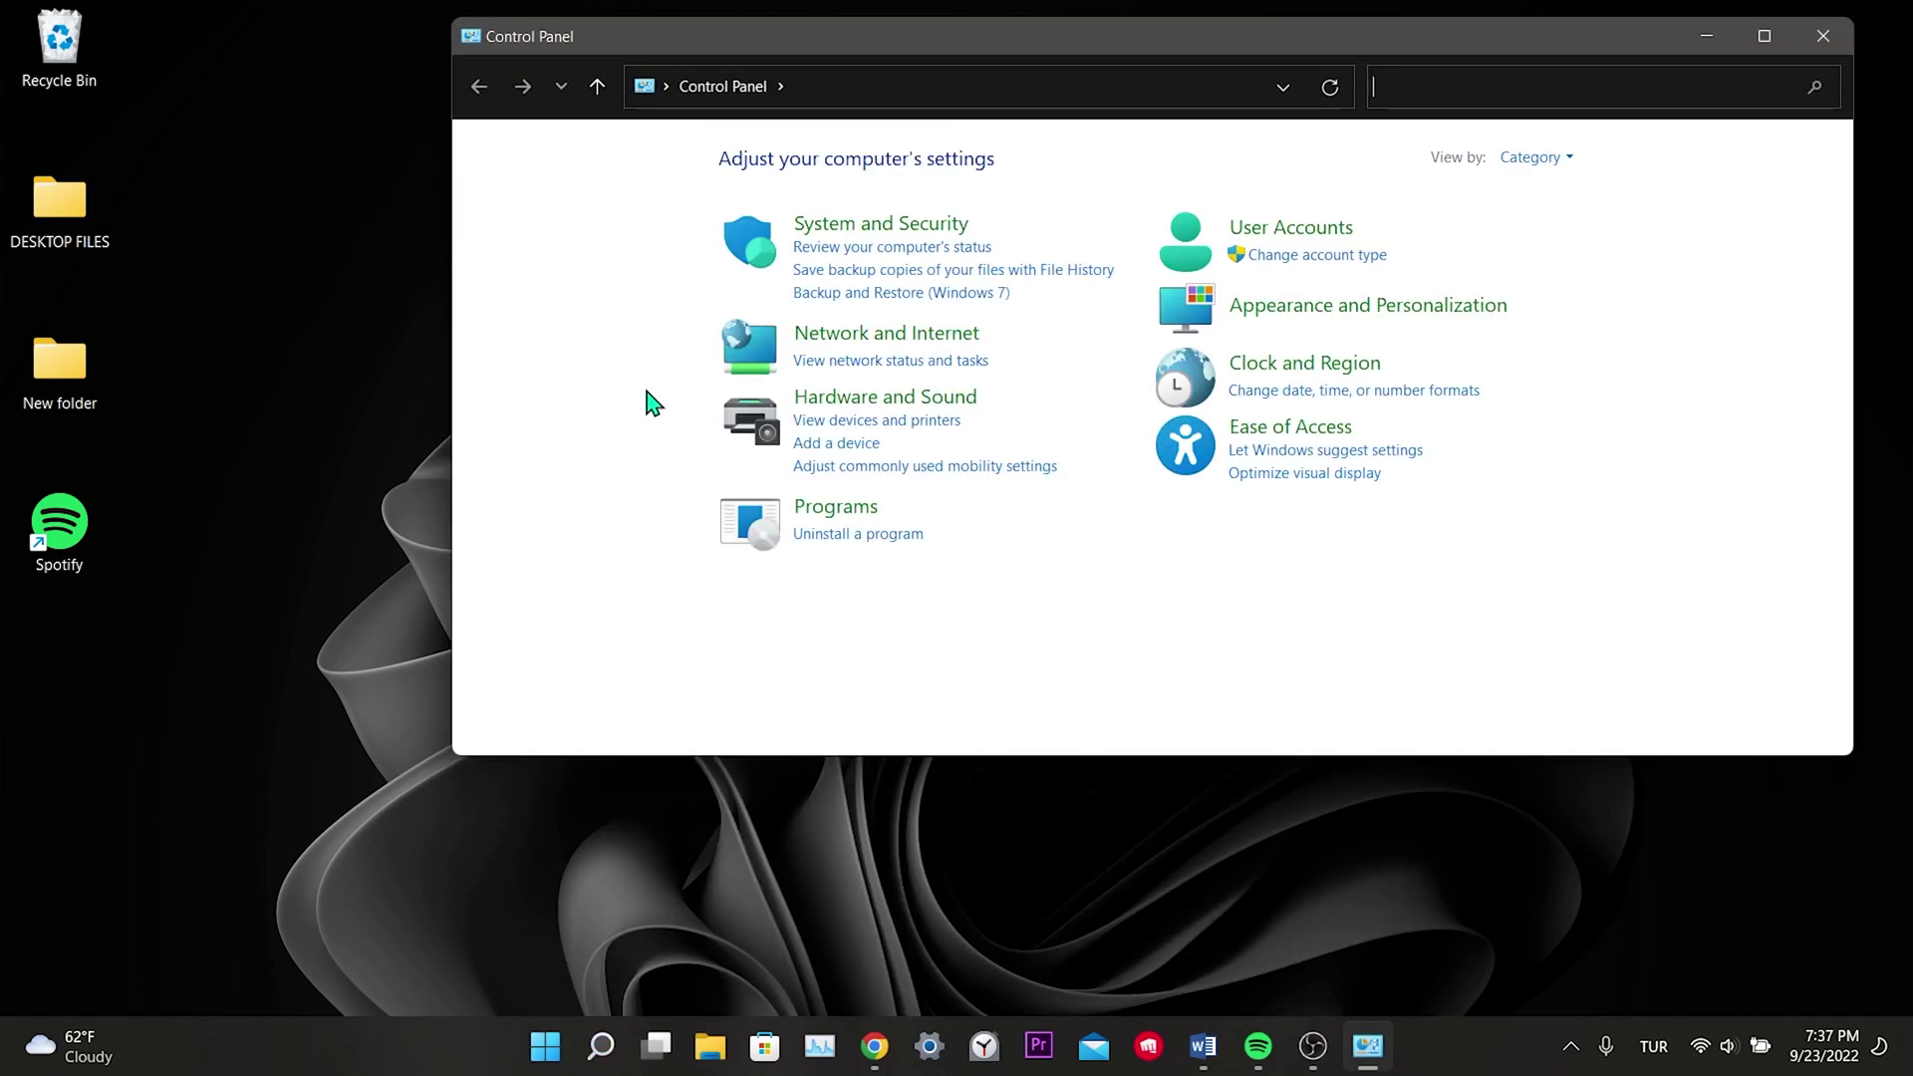
pyautogui.click(868, 341)
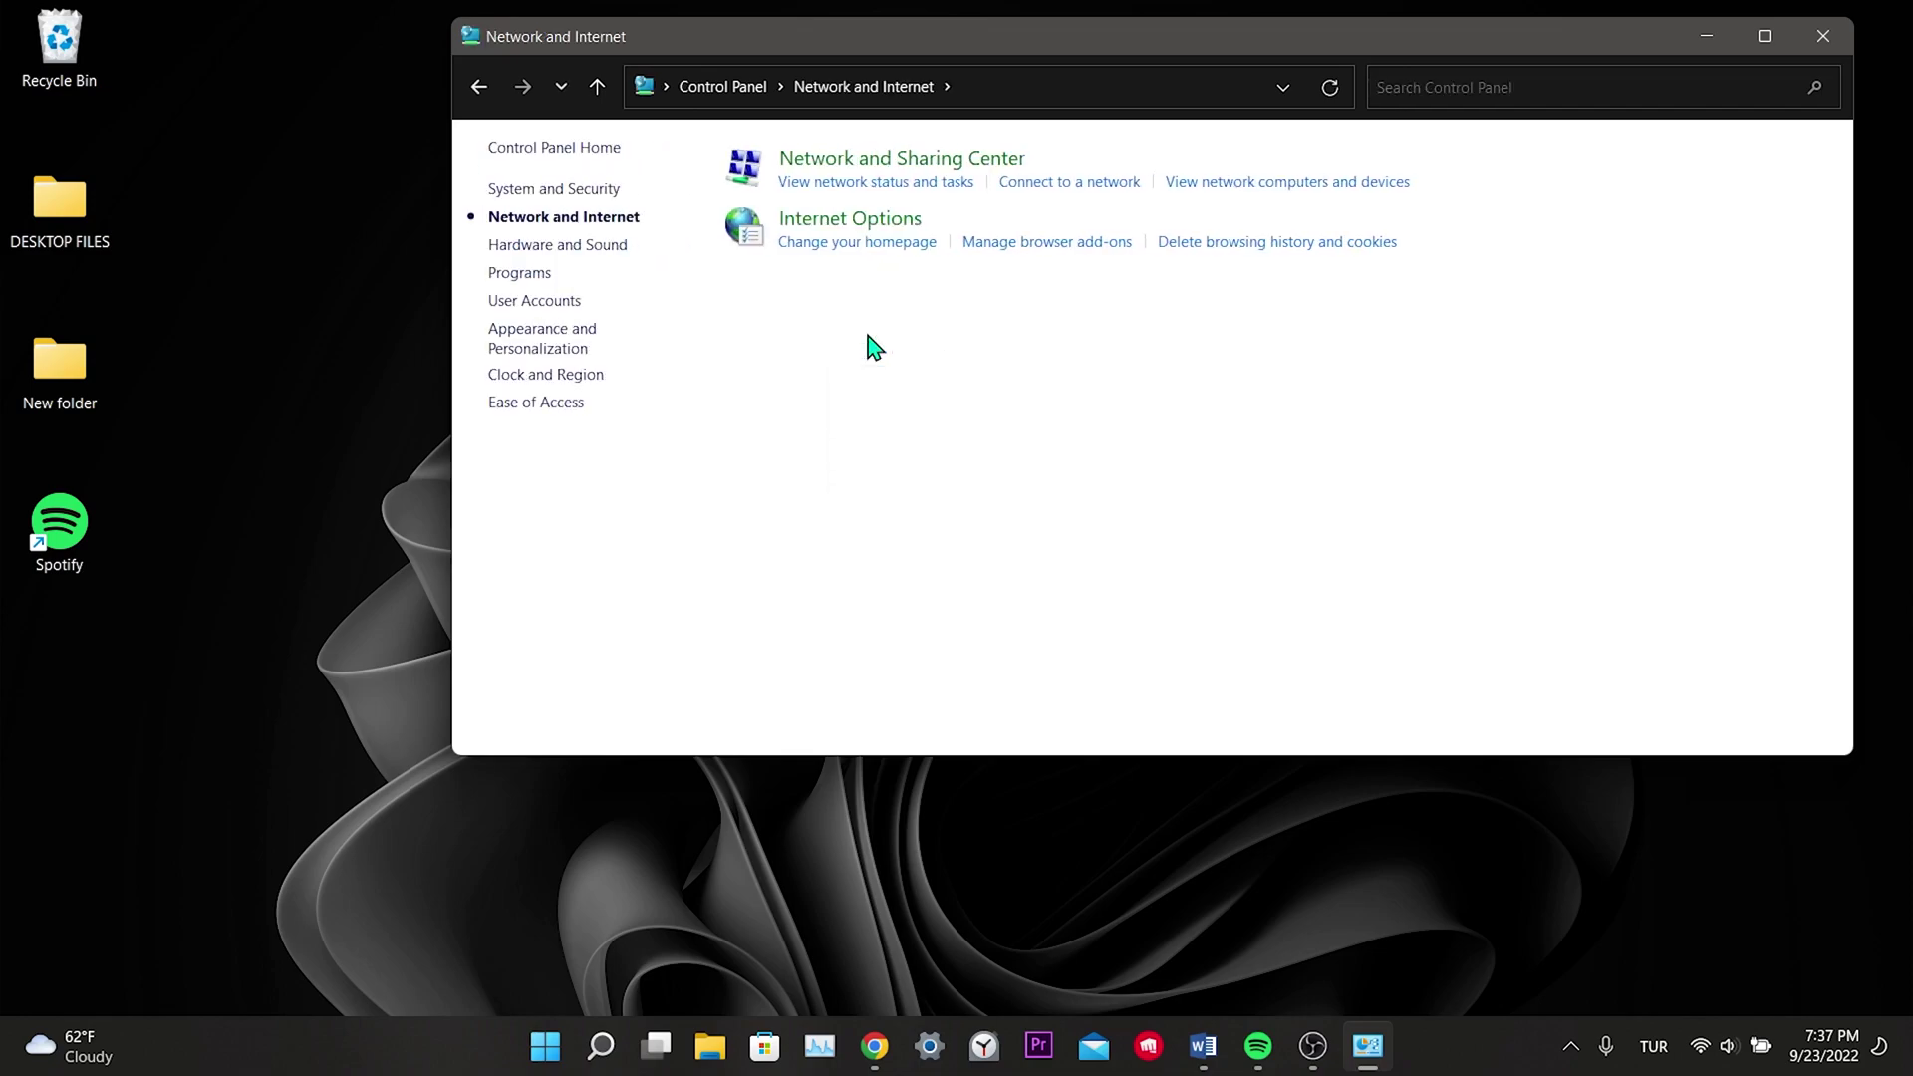
pyautogui.click(908, 161)
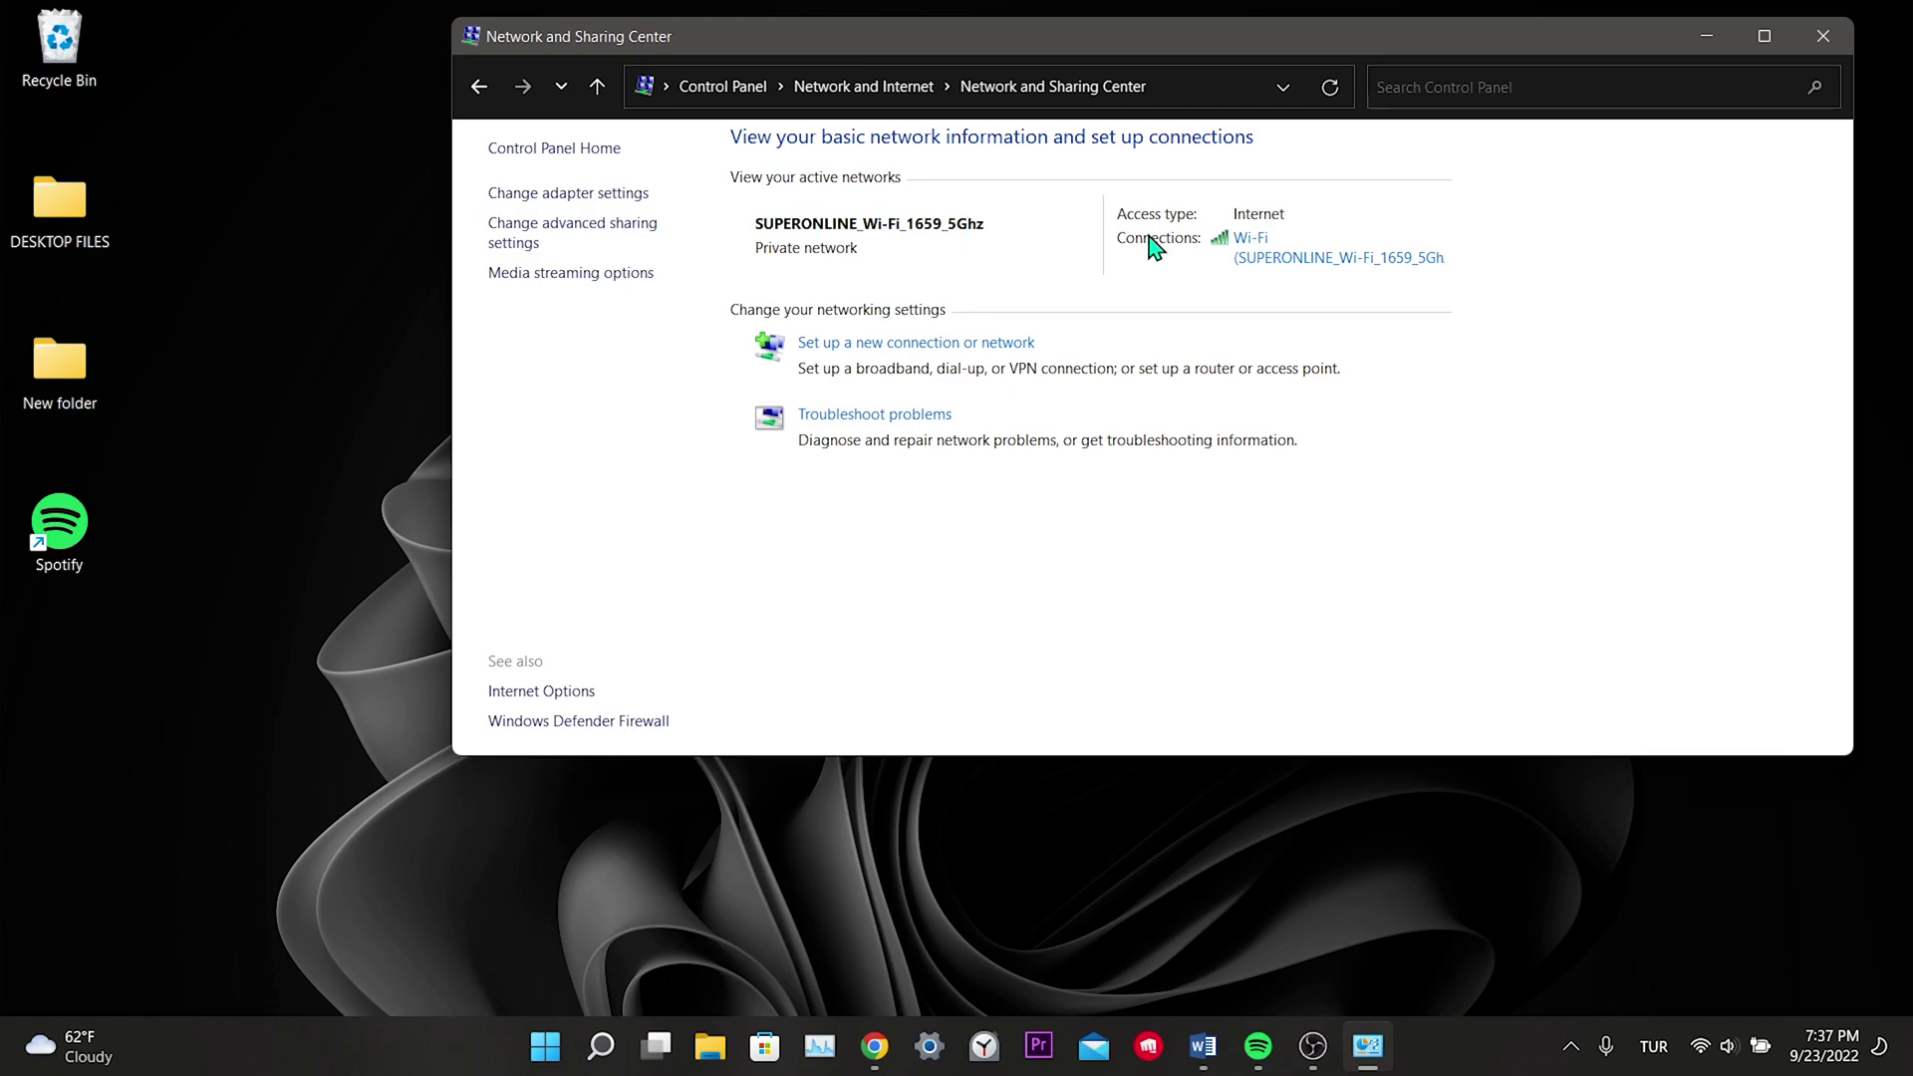
# Open the TCP/IPv4 (Internet Protokolü Sürüm 4) properties of the active Wi-Fi connection
pyautogui.click(1292, 259)
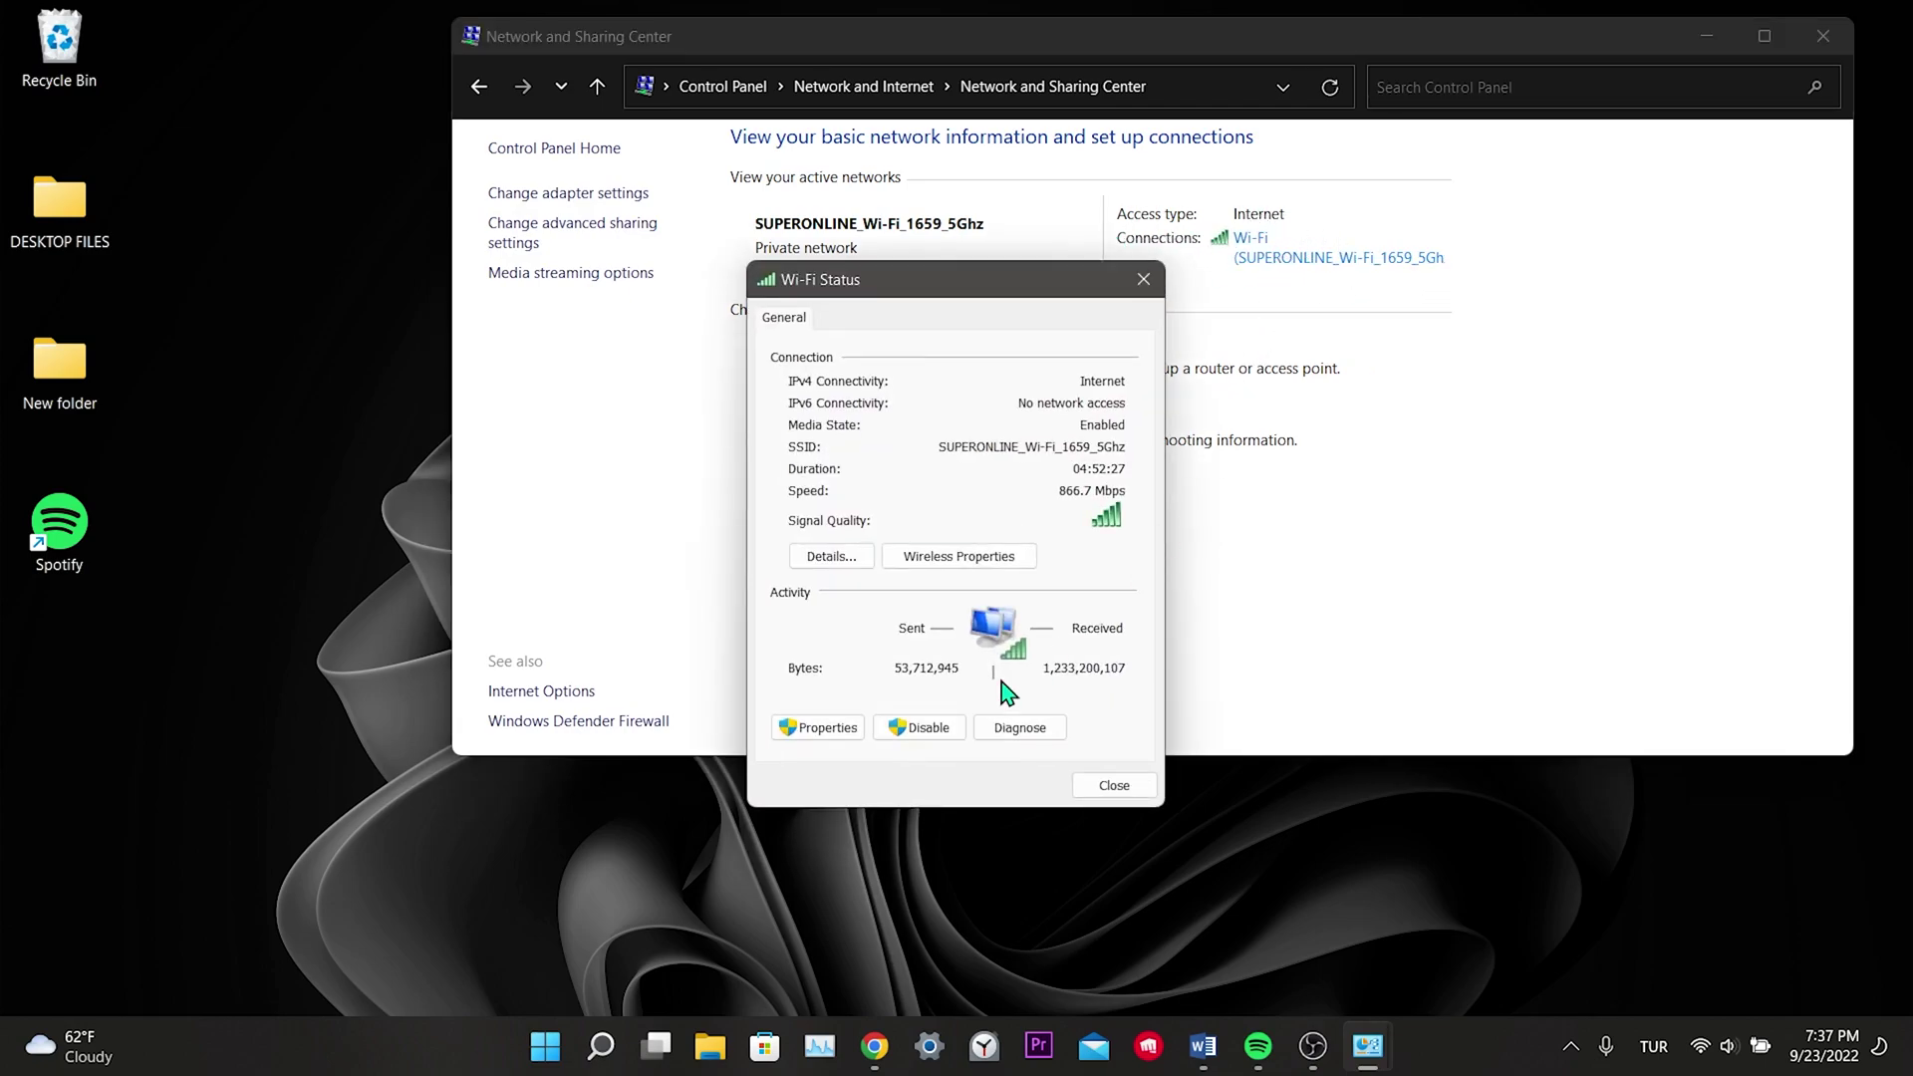
pyautogui.click(815, 727)
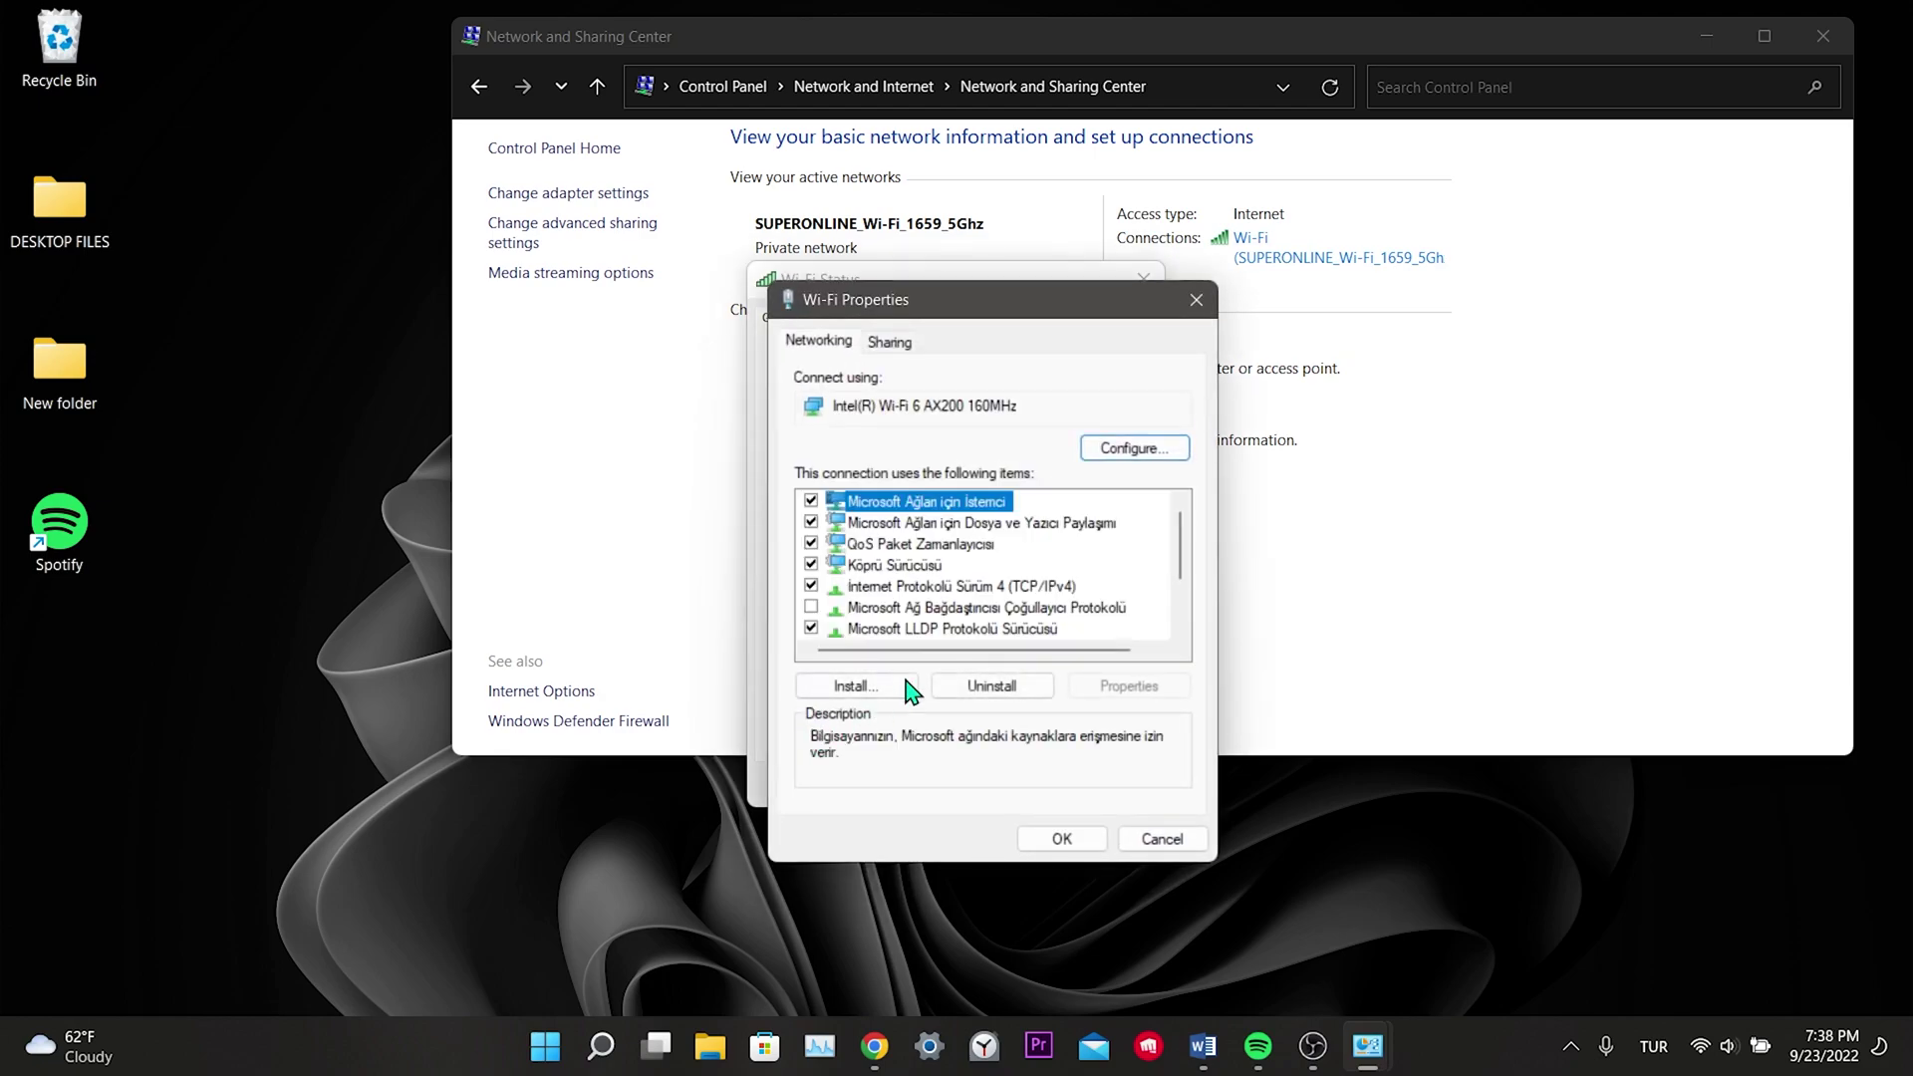
pyautogui.doubleClick(1009, 588)
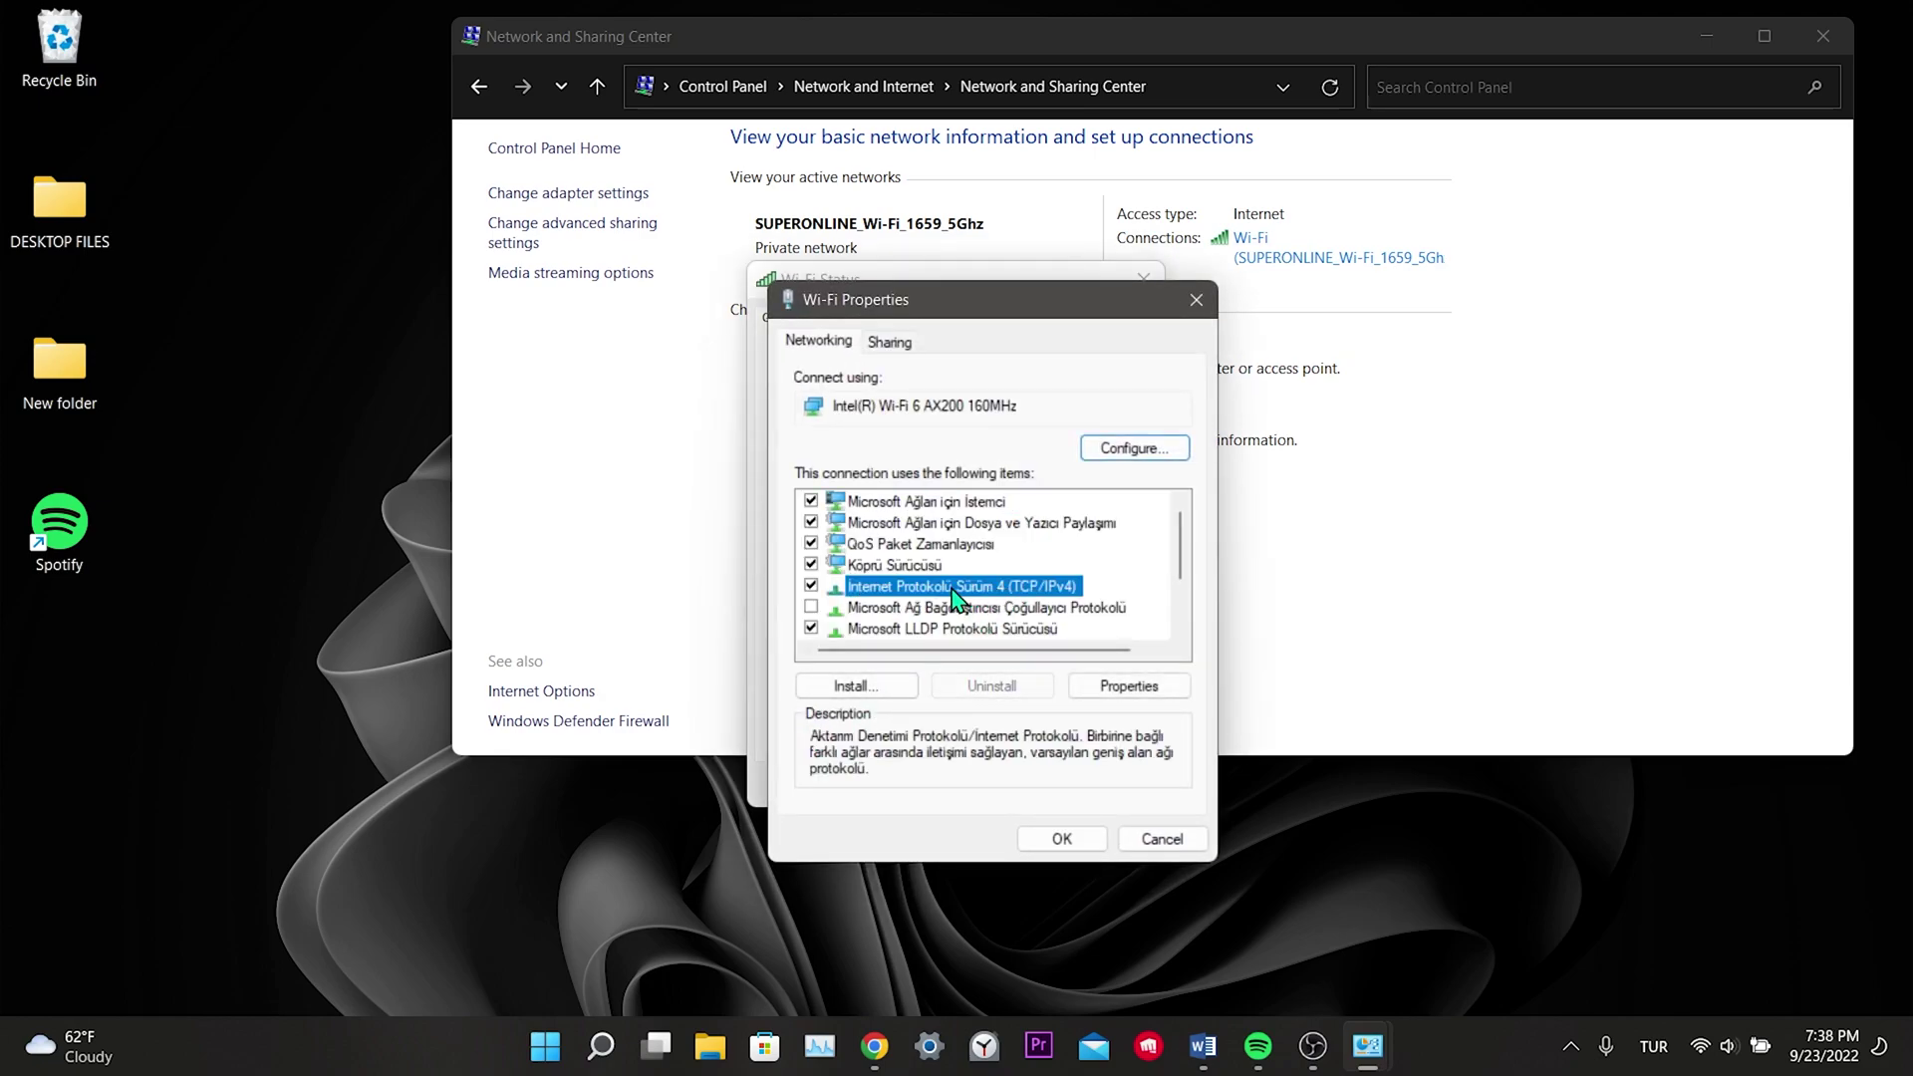
pyautogui.moveTo(1032, 396); pyautogui.dragTo(1033, 306)
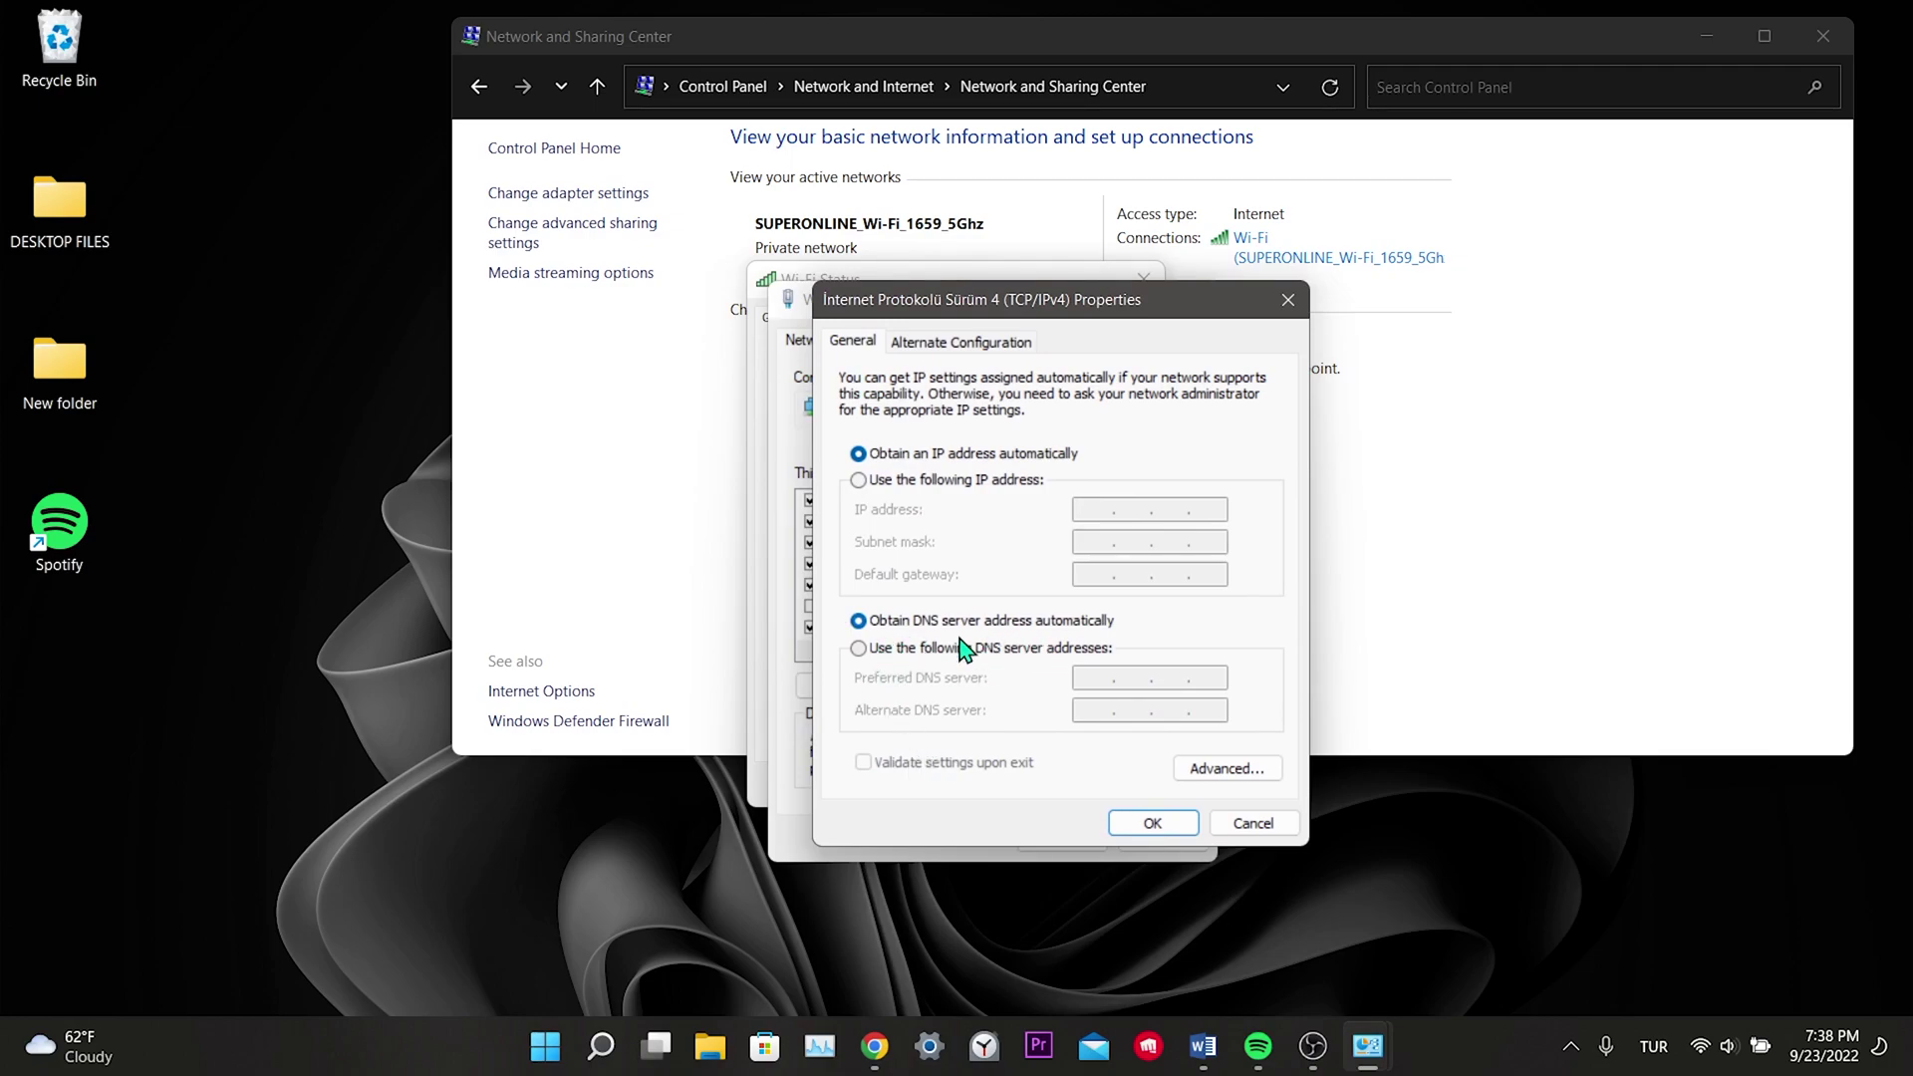
# Set a manual DNS server address of 8.8.8.4 for IPv4, accept the Wi-Fi settings and close the network window
pyautogui.click(921, 654)
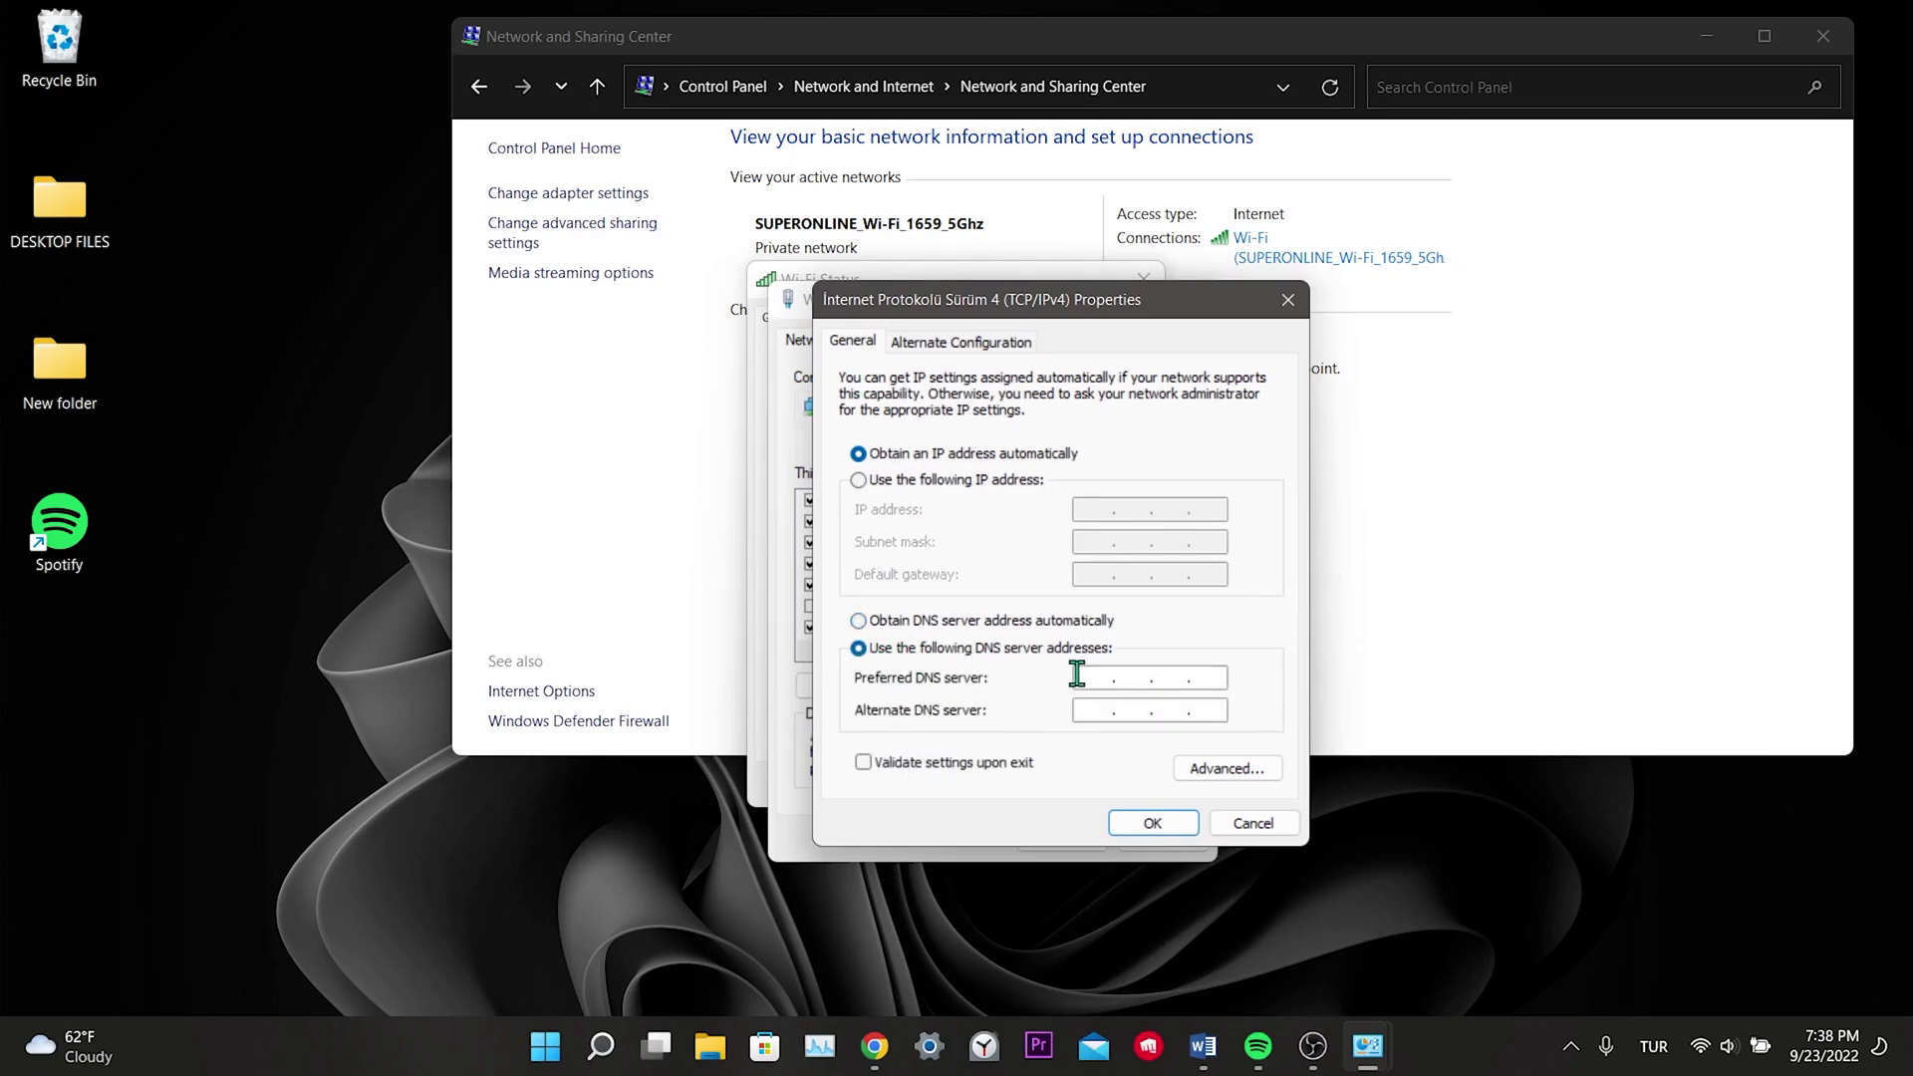
pyautogui.write('8.8.8.4')
pyautogui.click(1151, 823)
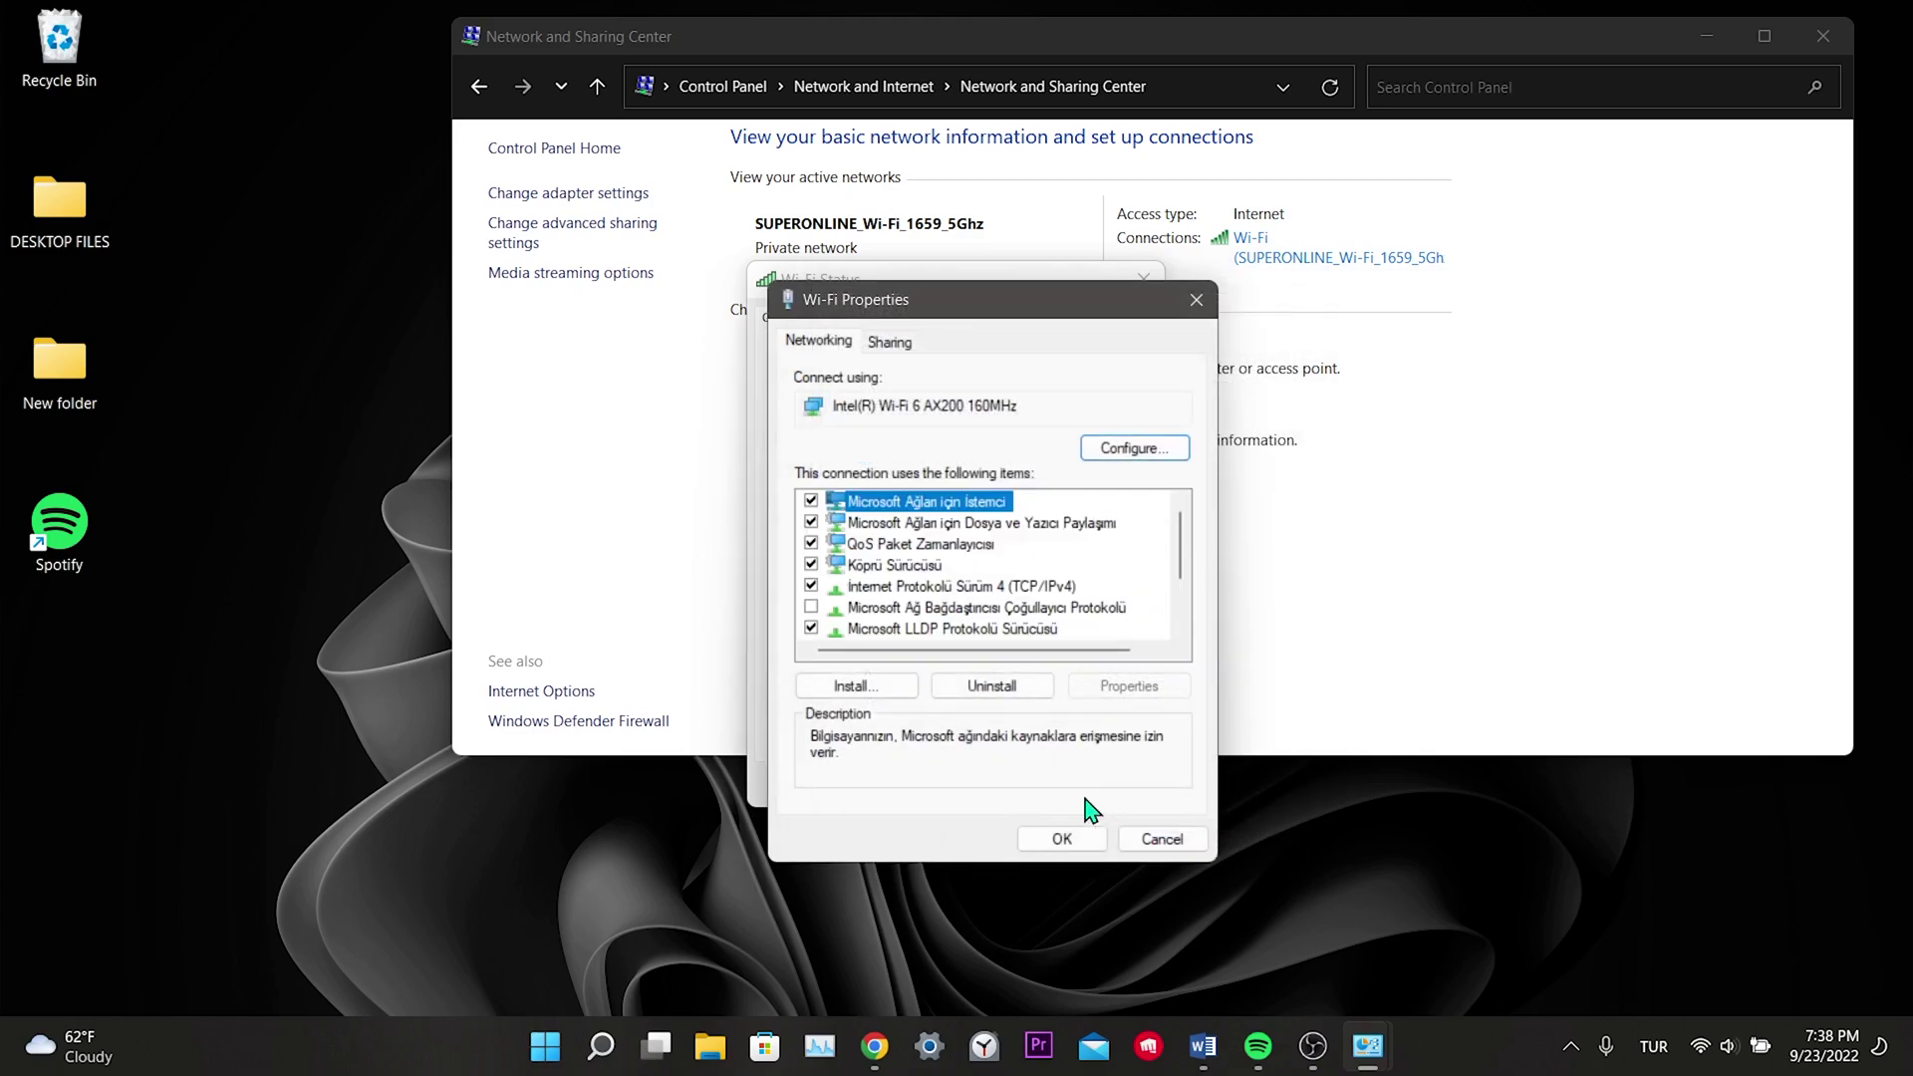
pyautogui.click(1066, 845)
pyautogui.click(1113, 793)
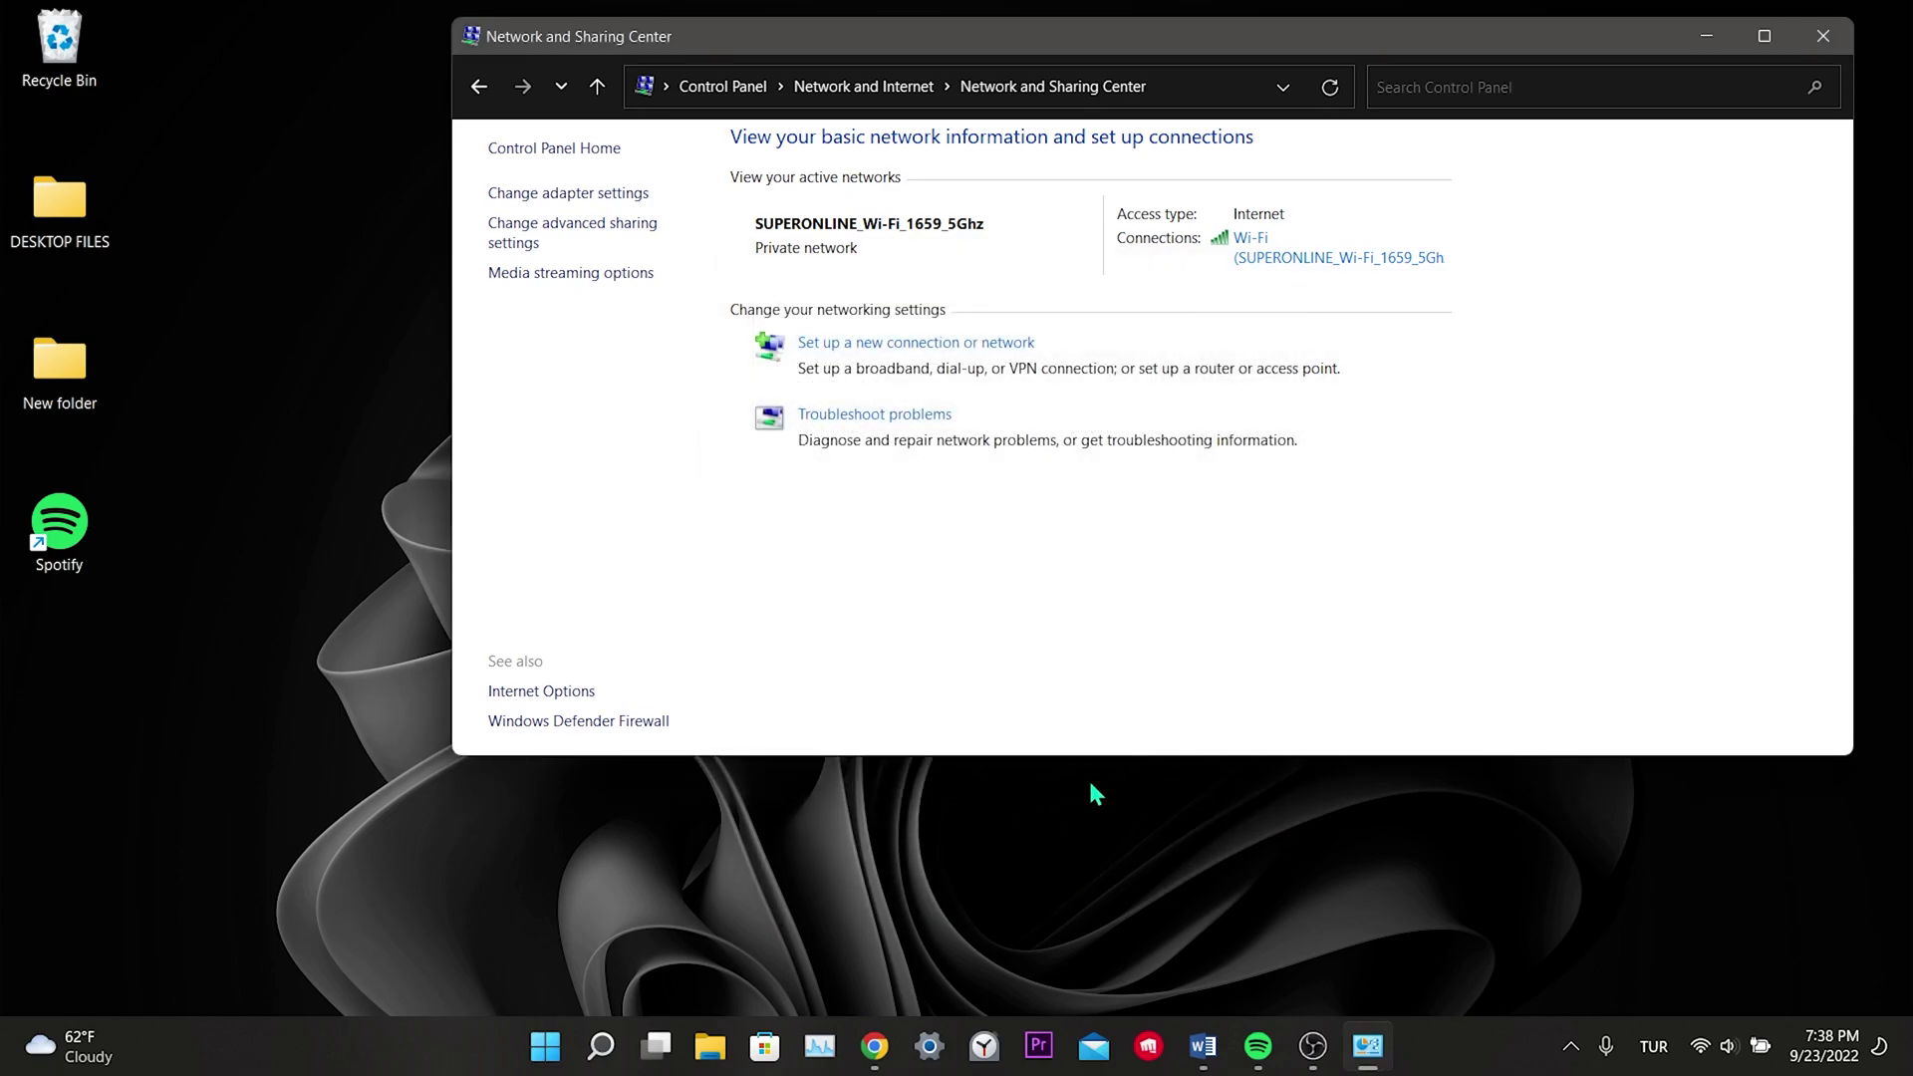
pyautogui.click(1822, 36)
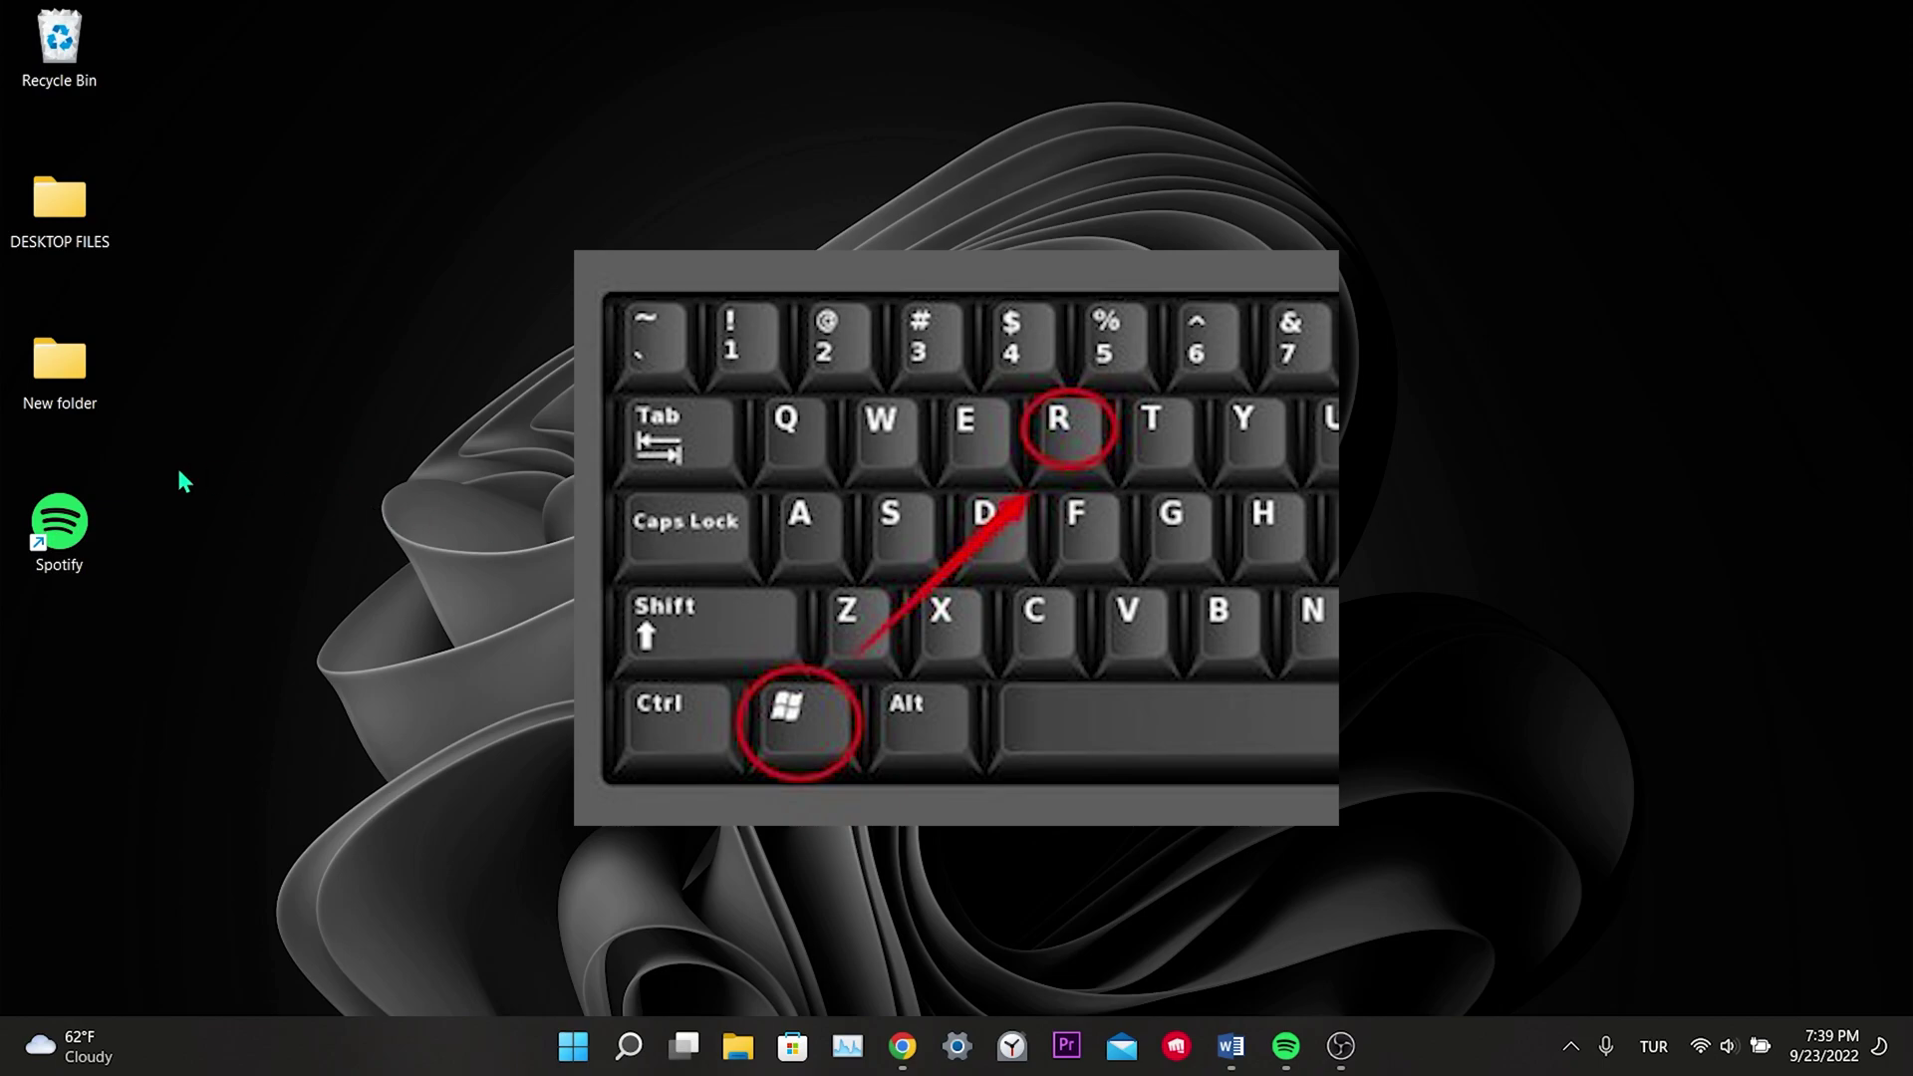
# Open the AppData folder with the Run command "appdata"
pyautogui.press('super+r')
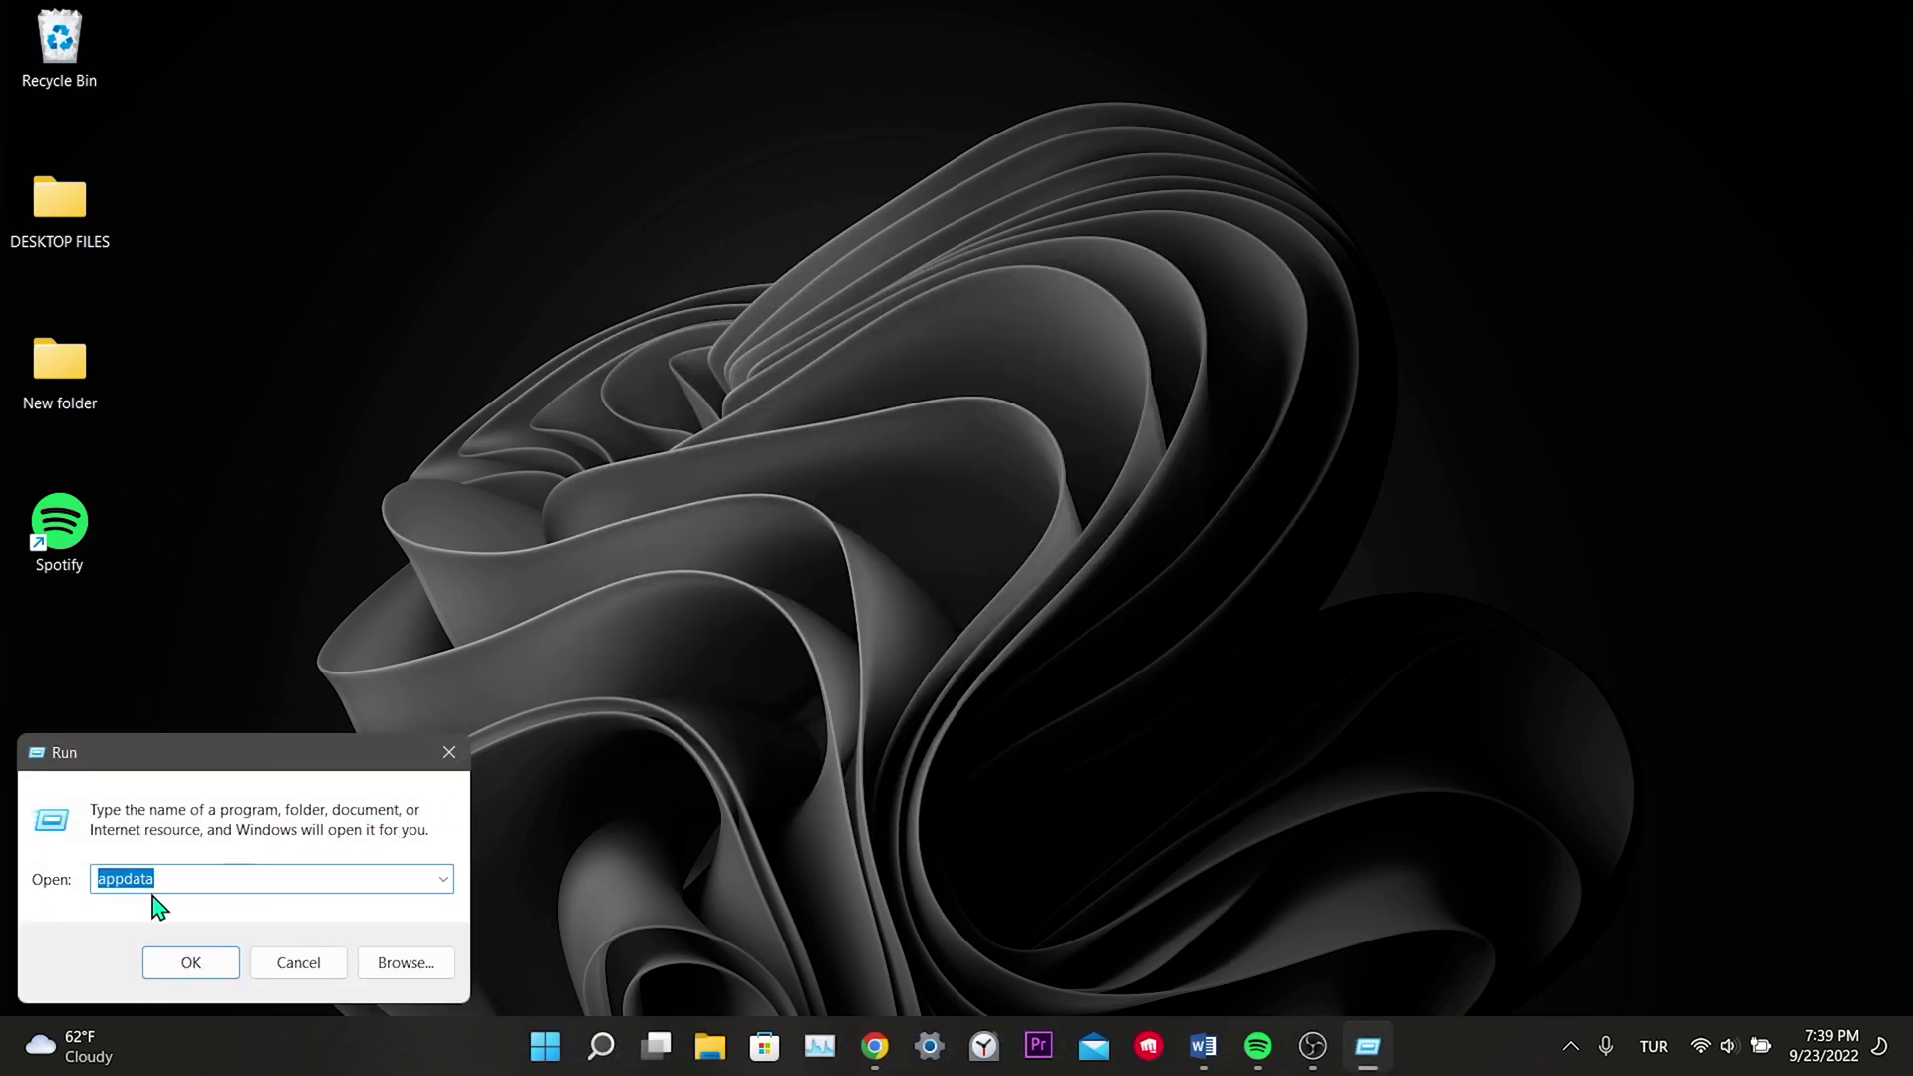
pyautogui.click(170, 883)
pyautogui.doubleClick(174, 879)
pyautogui.click(230, 880)
pyautogui.click(192, 965)
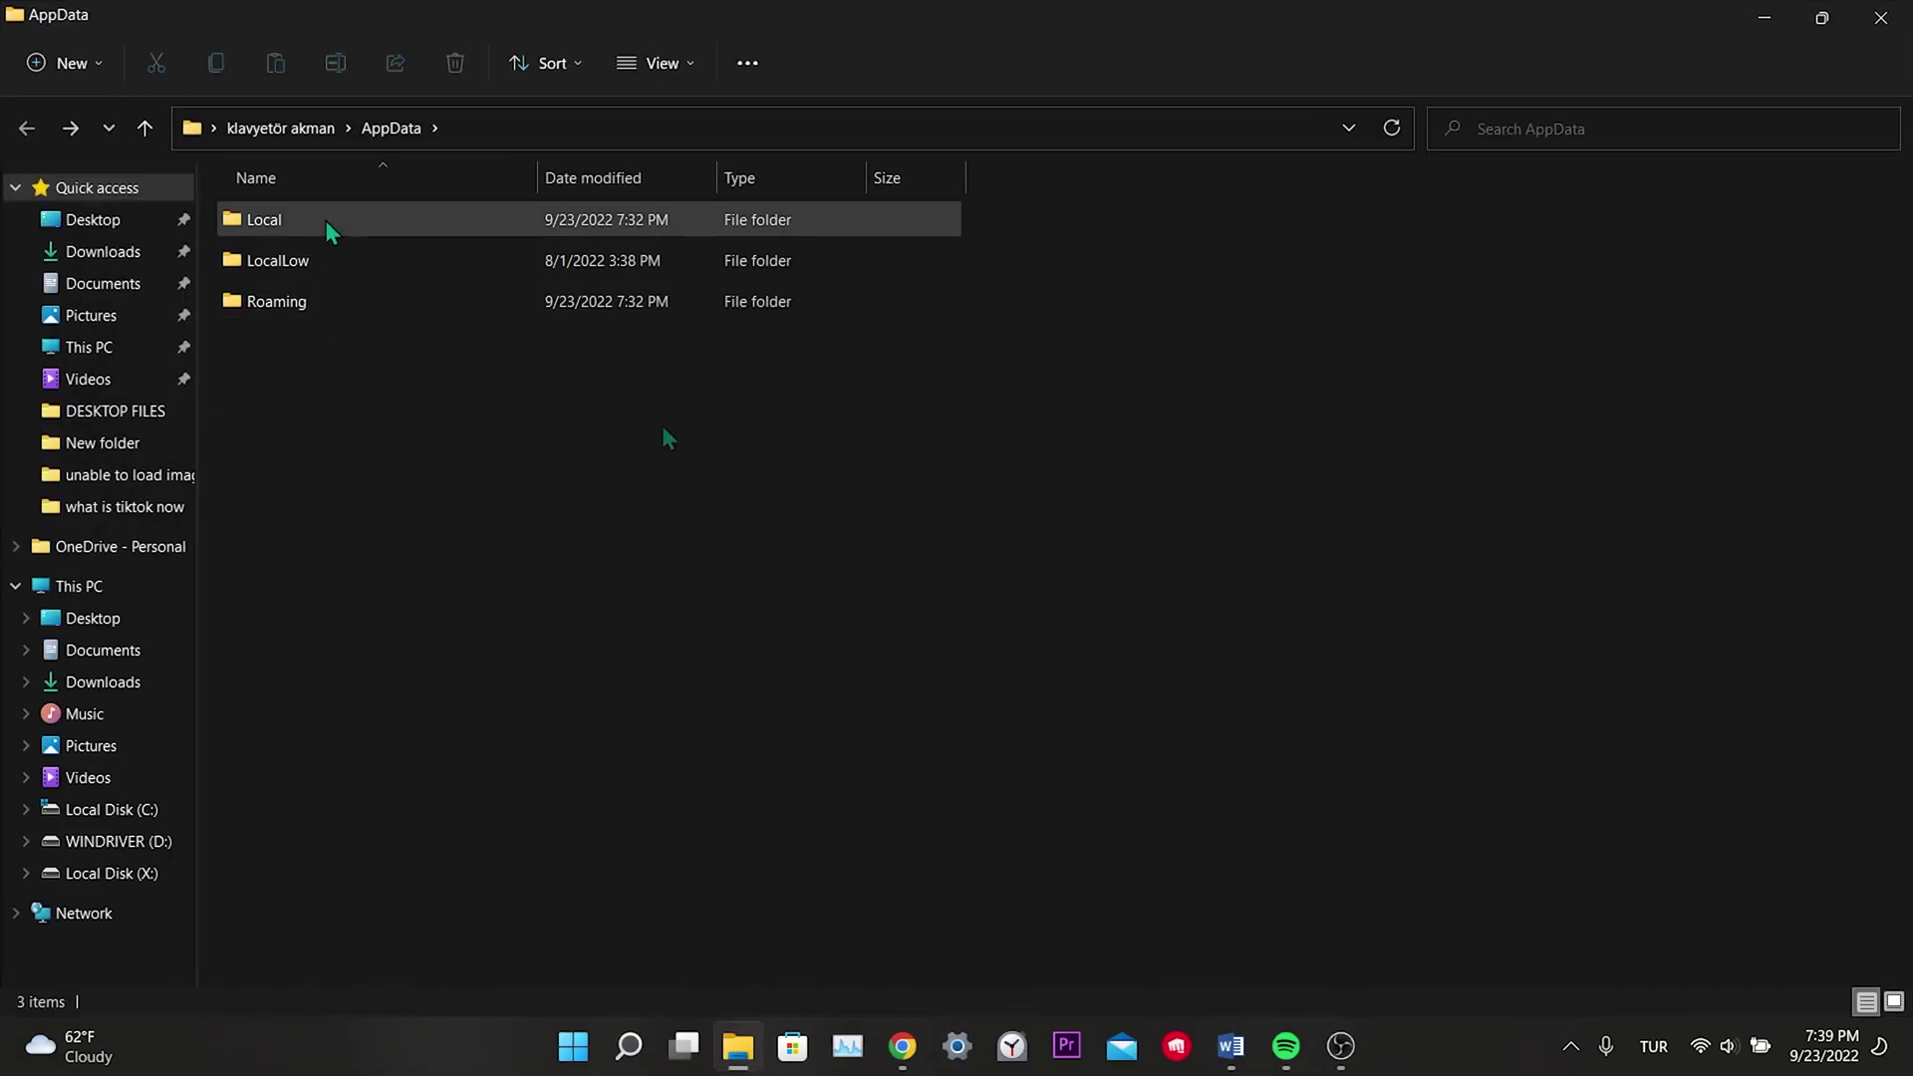
# Try to delete the Spotify folder inside AppData's Local folder
pyautogui.doubleClick(297, 213)
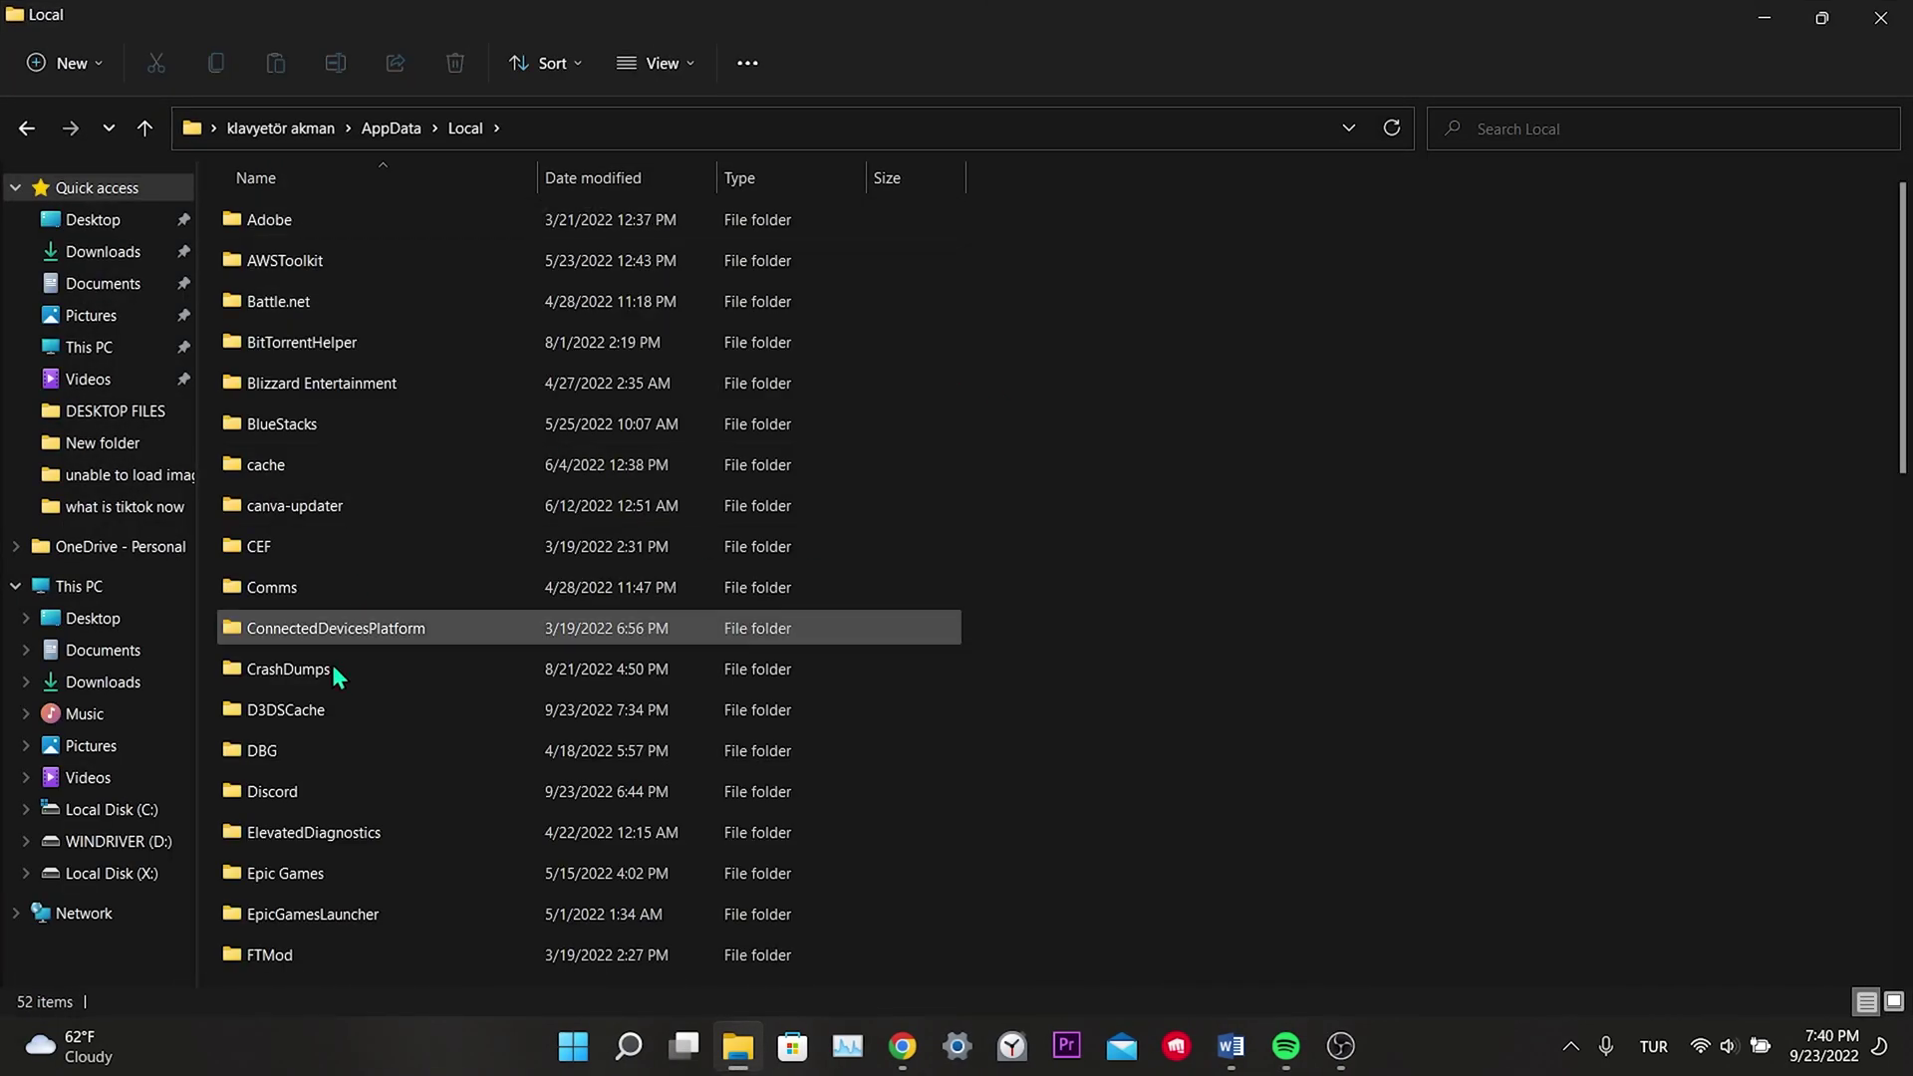
pyautogui.press('s')
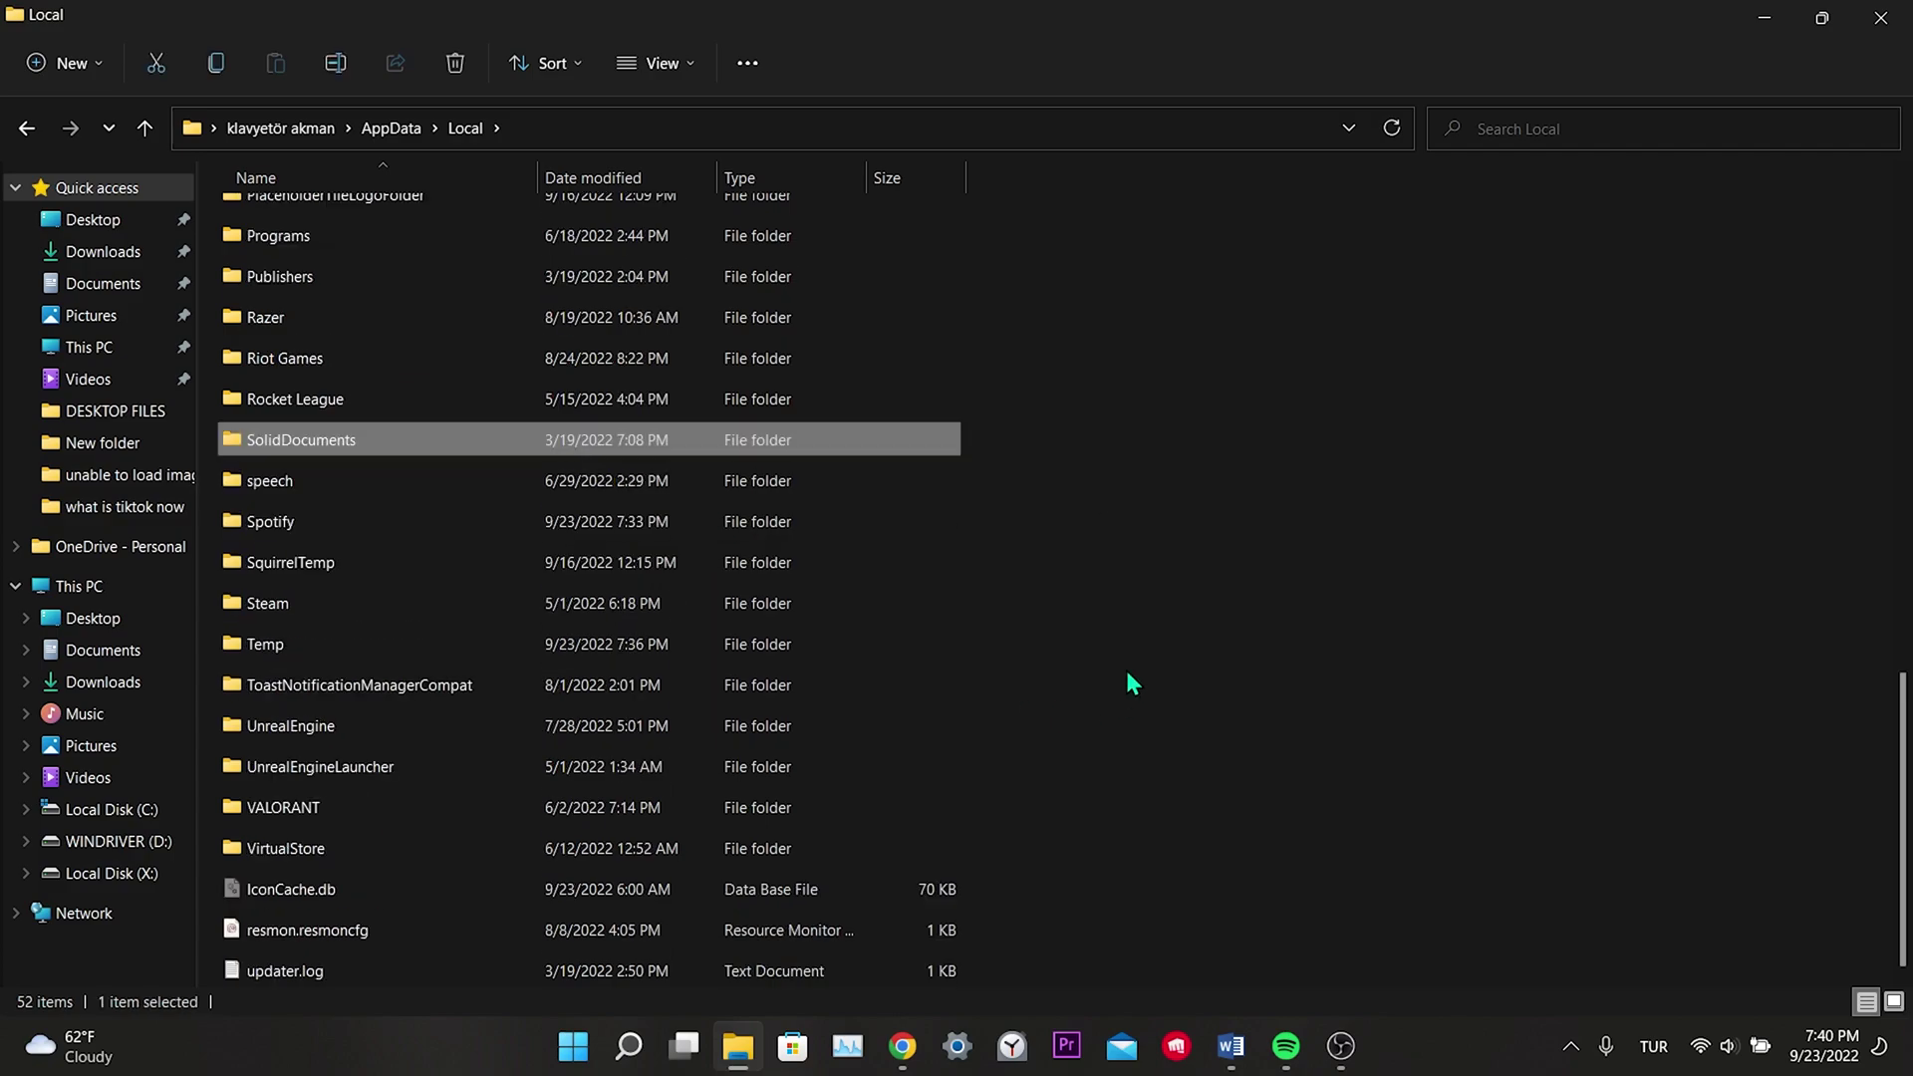
pyautogui.click(376, 526)
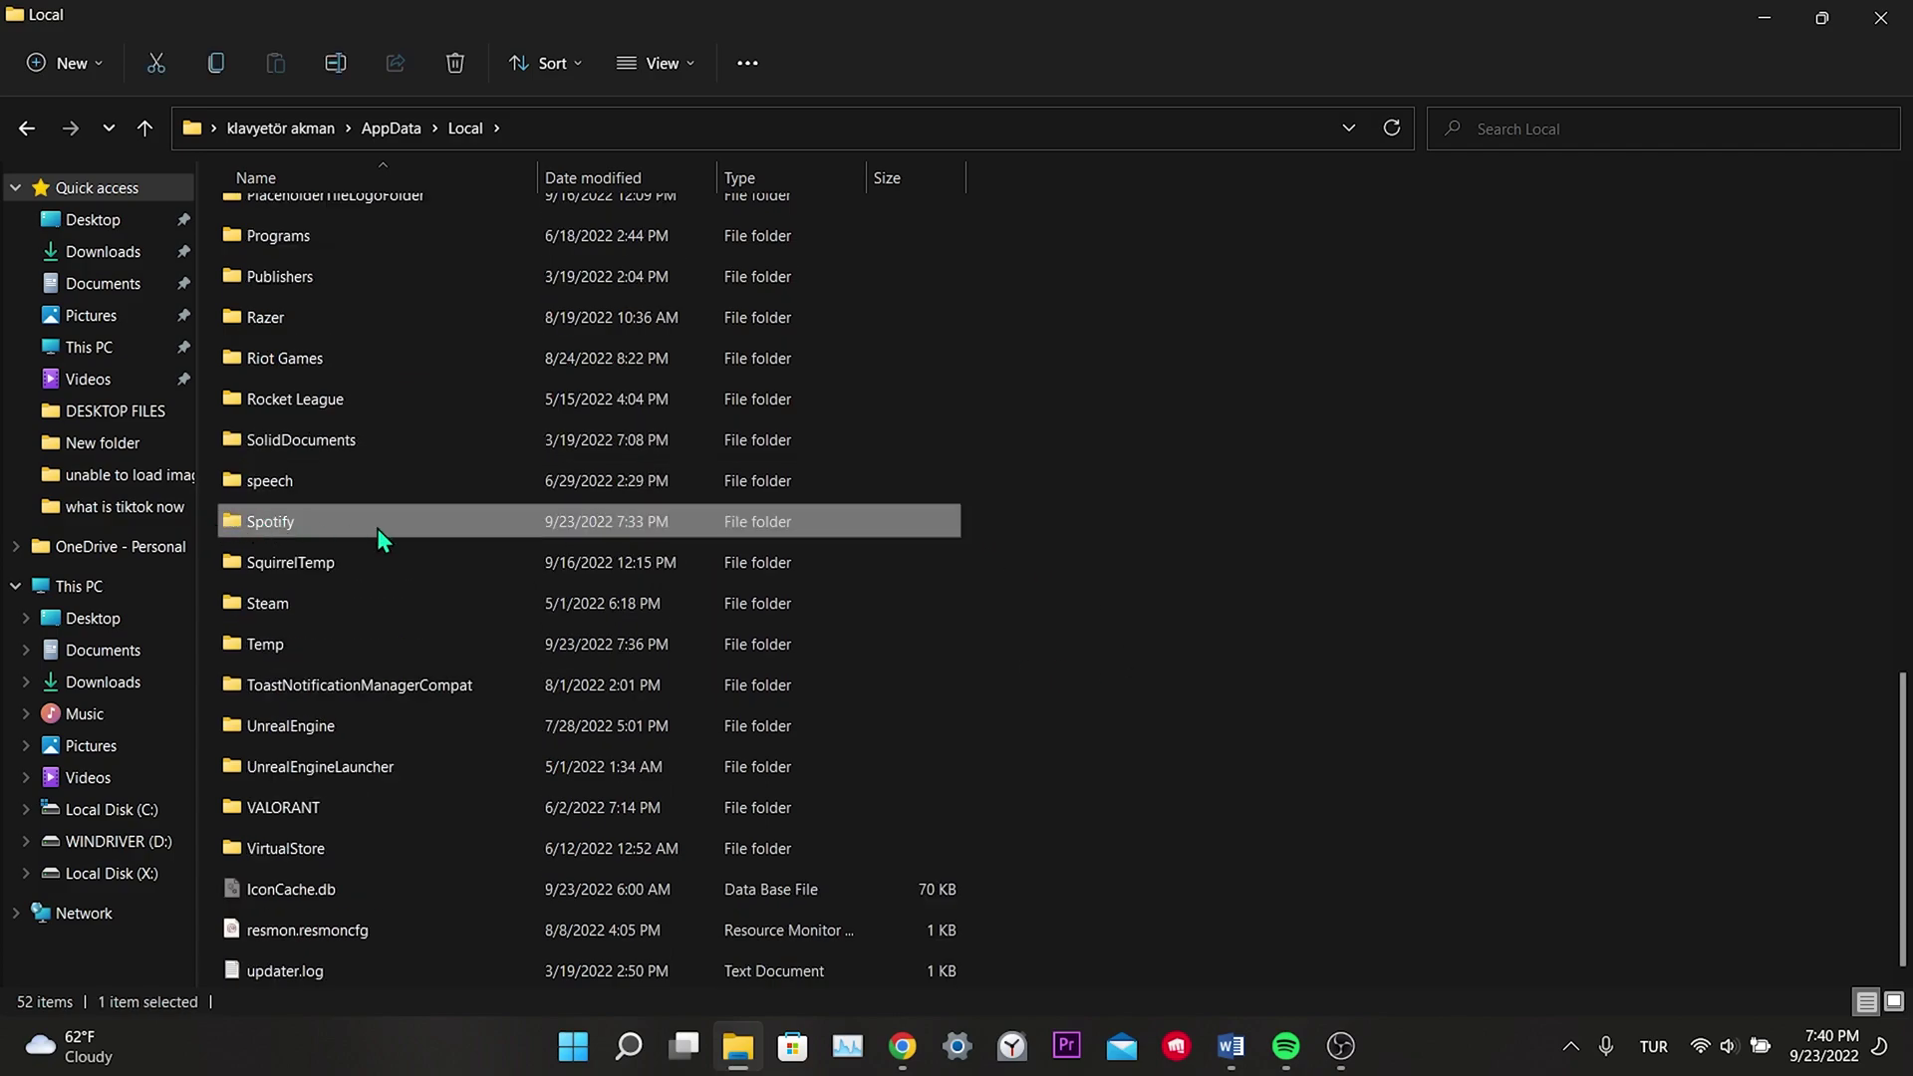
pyautogui.rightClick(284, 521)
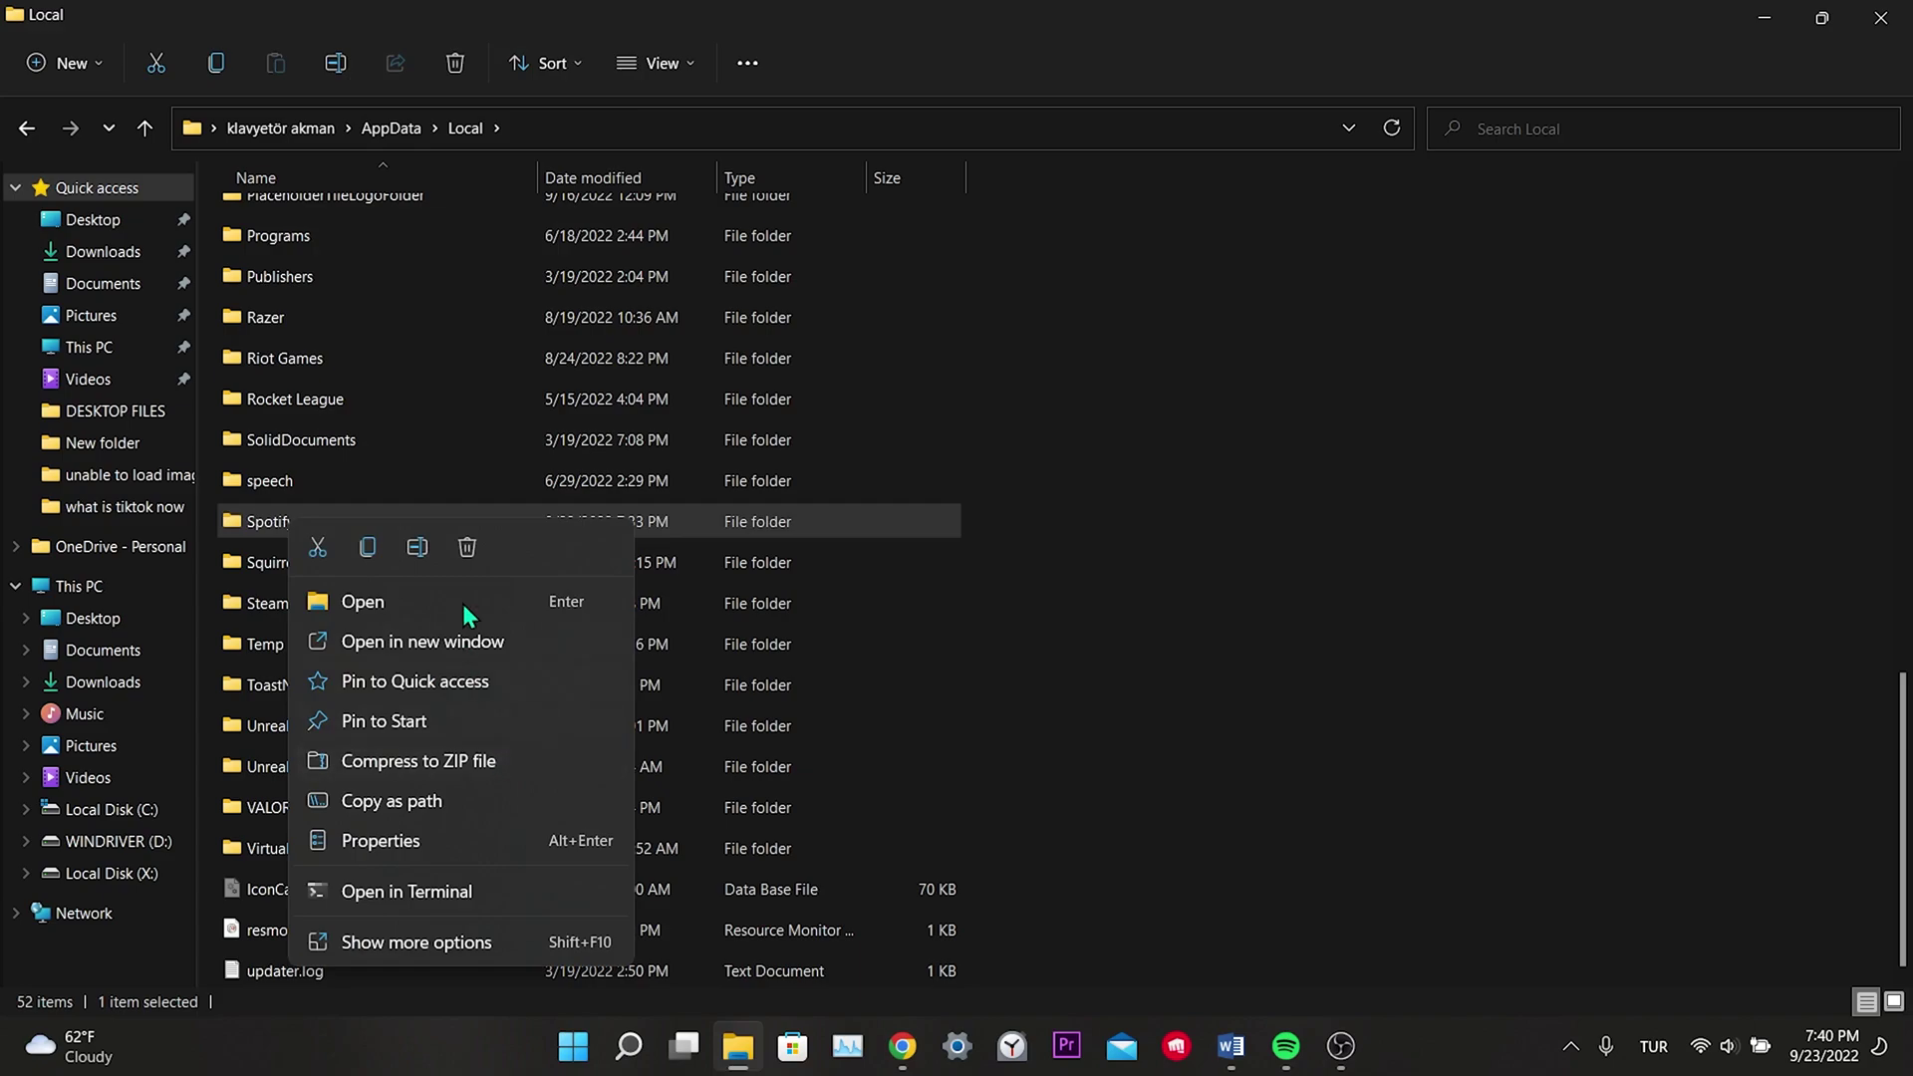
pyautogui.click(456, 551)
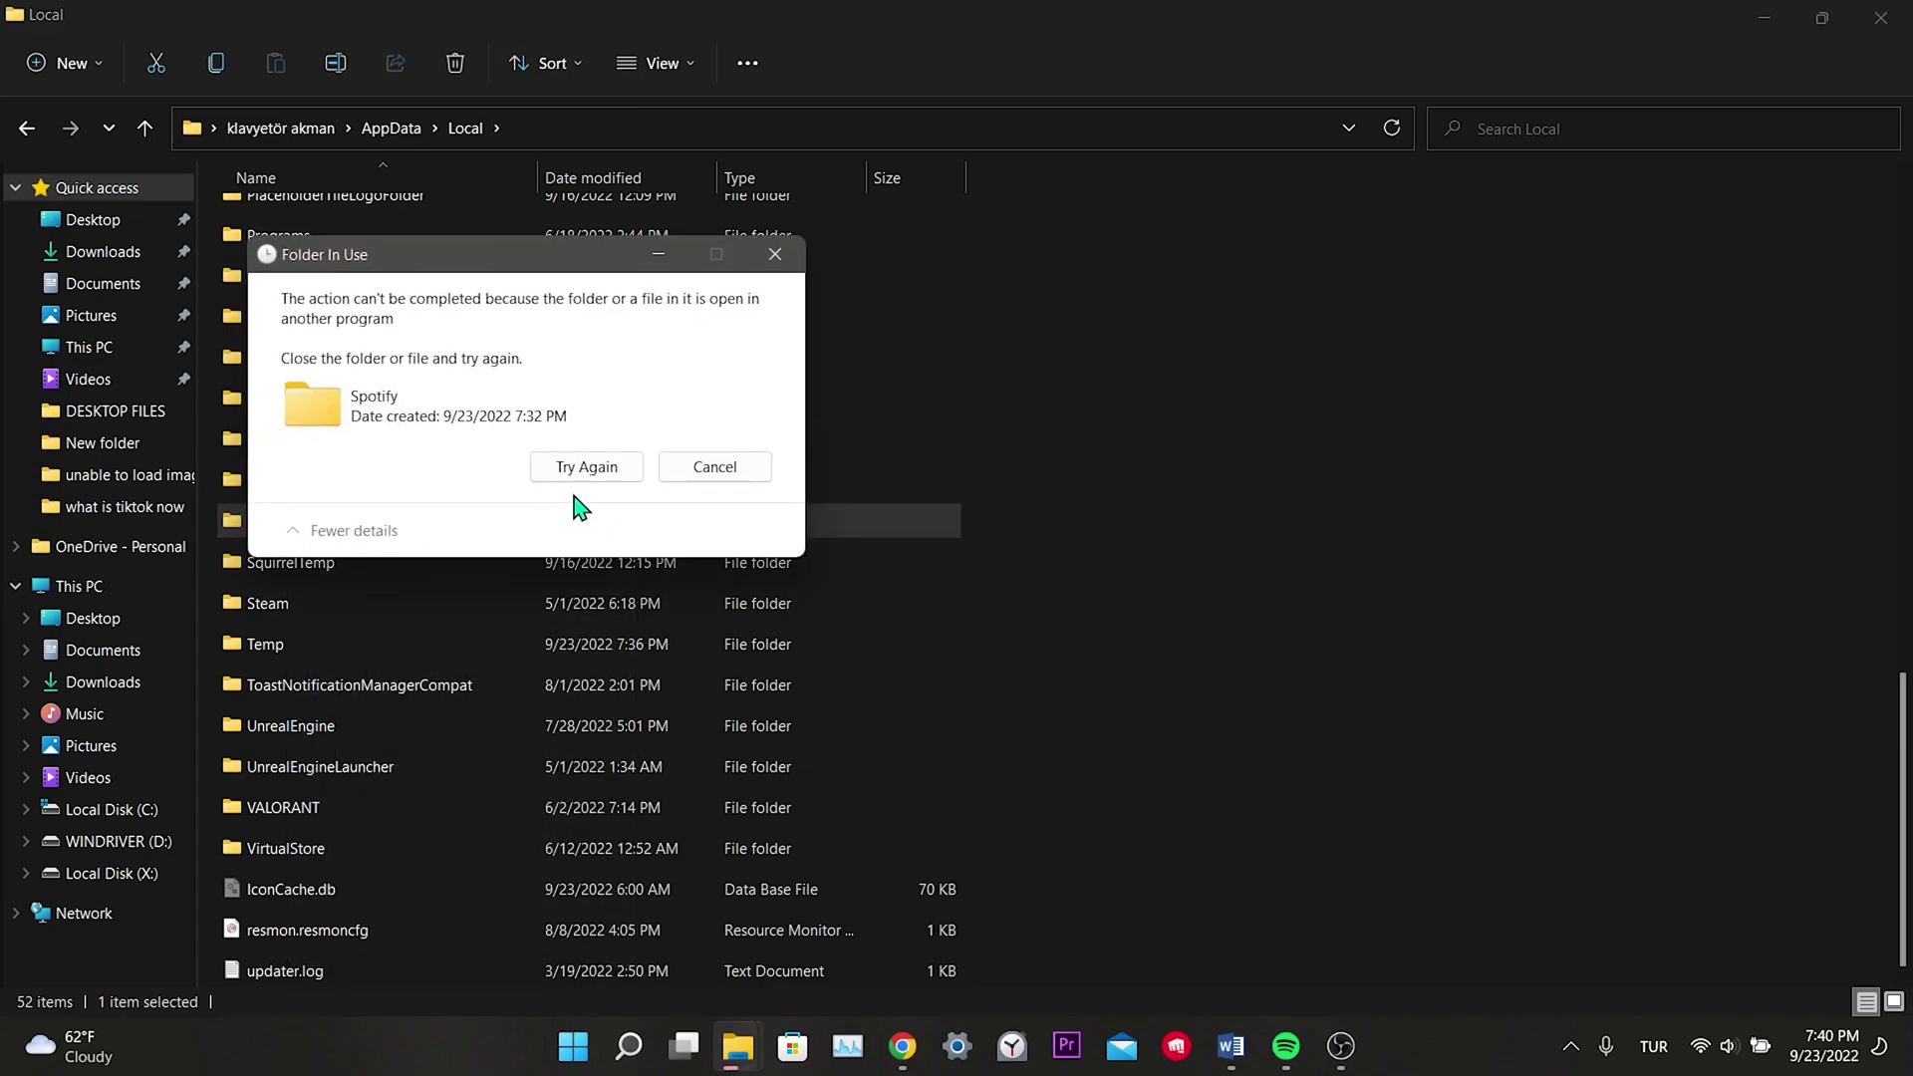
# Close the running Spotify app and retry deleting its folder from AppData\Local
pyautogui.click(1285, 1046)
pyautogui.click(1878, 22)
pyautogui.click(1570, 1046)
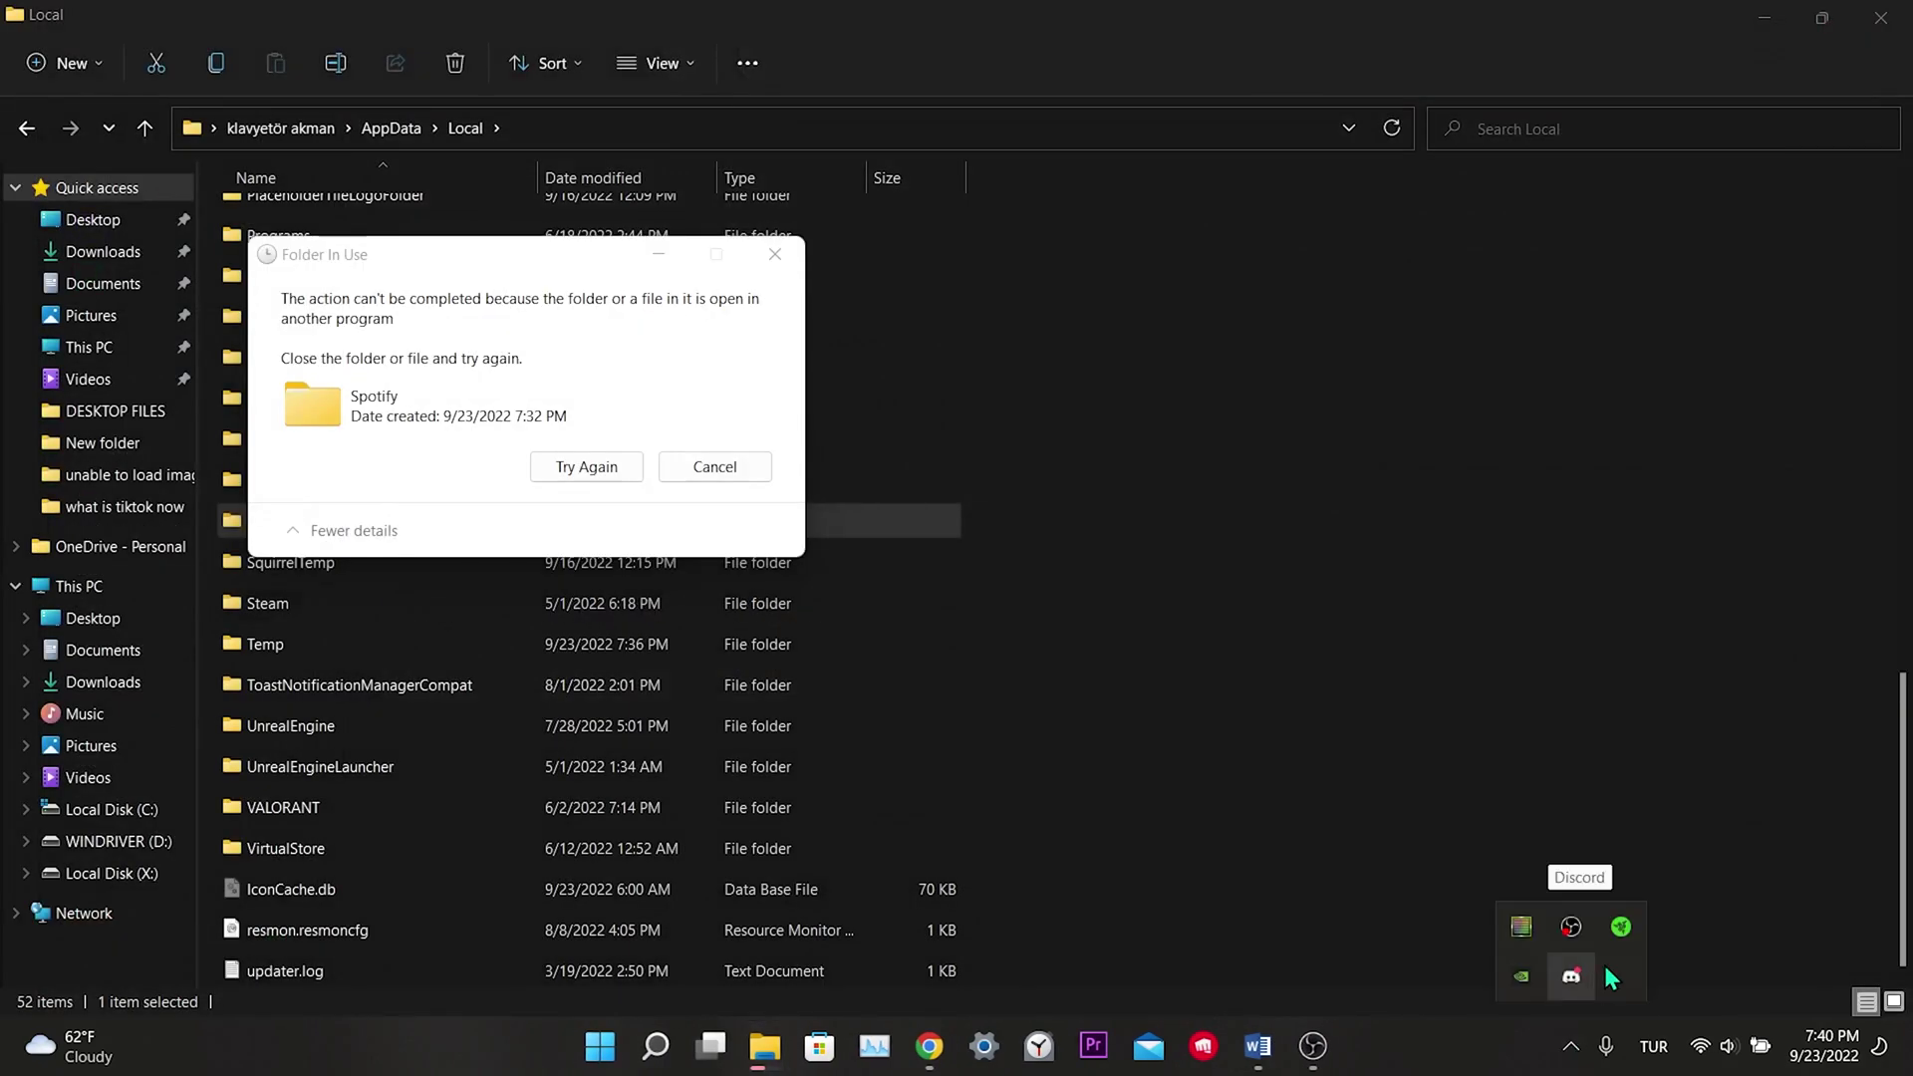
pyautogui.click(584, 471)
pyautogui.click(578, 477)
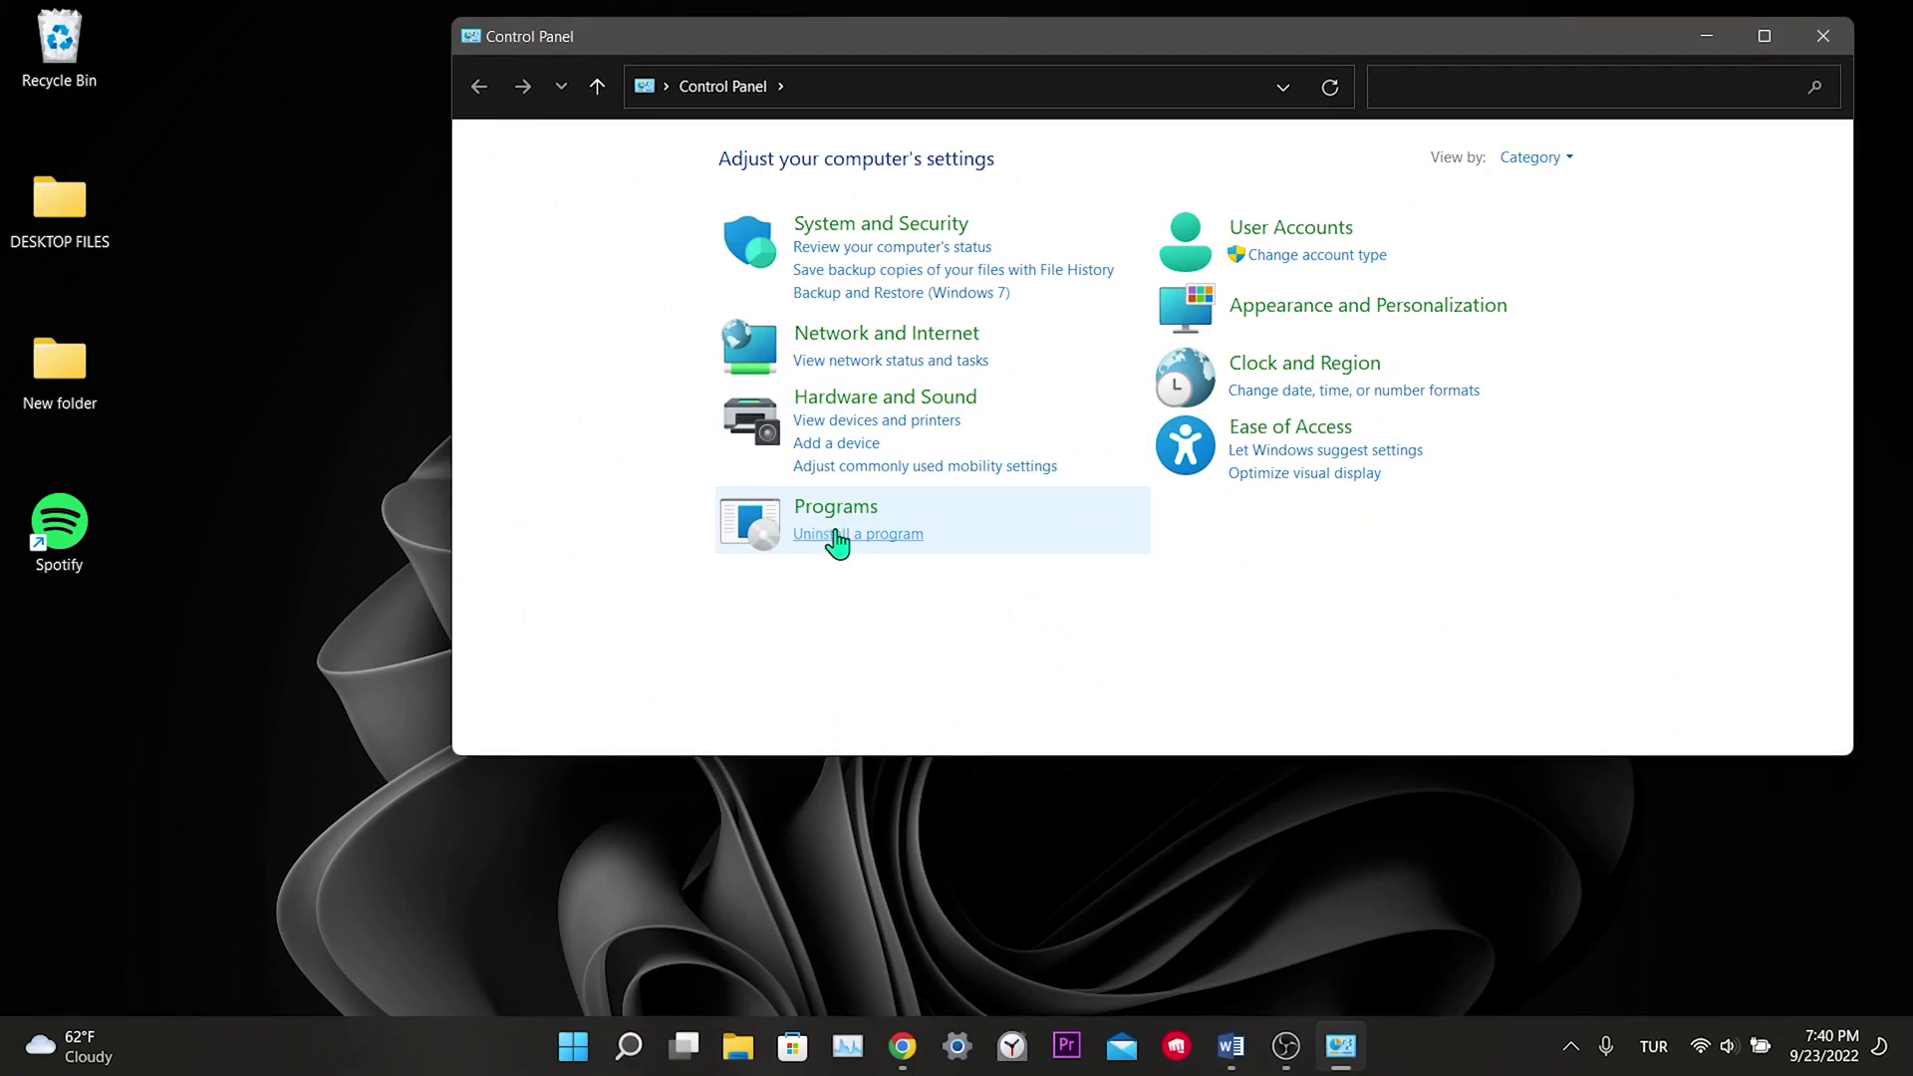
# Uninstall Spotify from the installed programs list in Control Panel and close the Programs and Features window
pyautogui.click(850, 535)
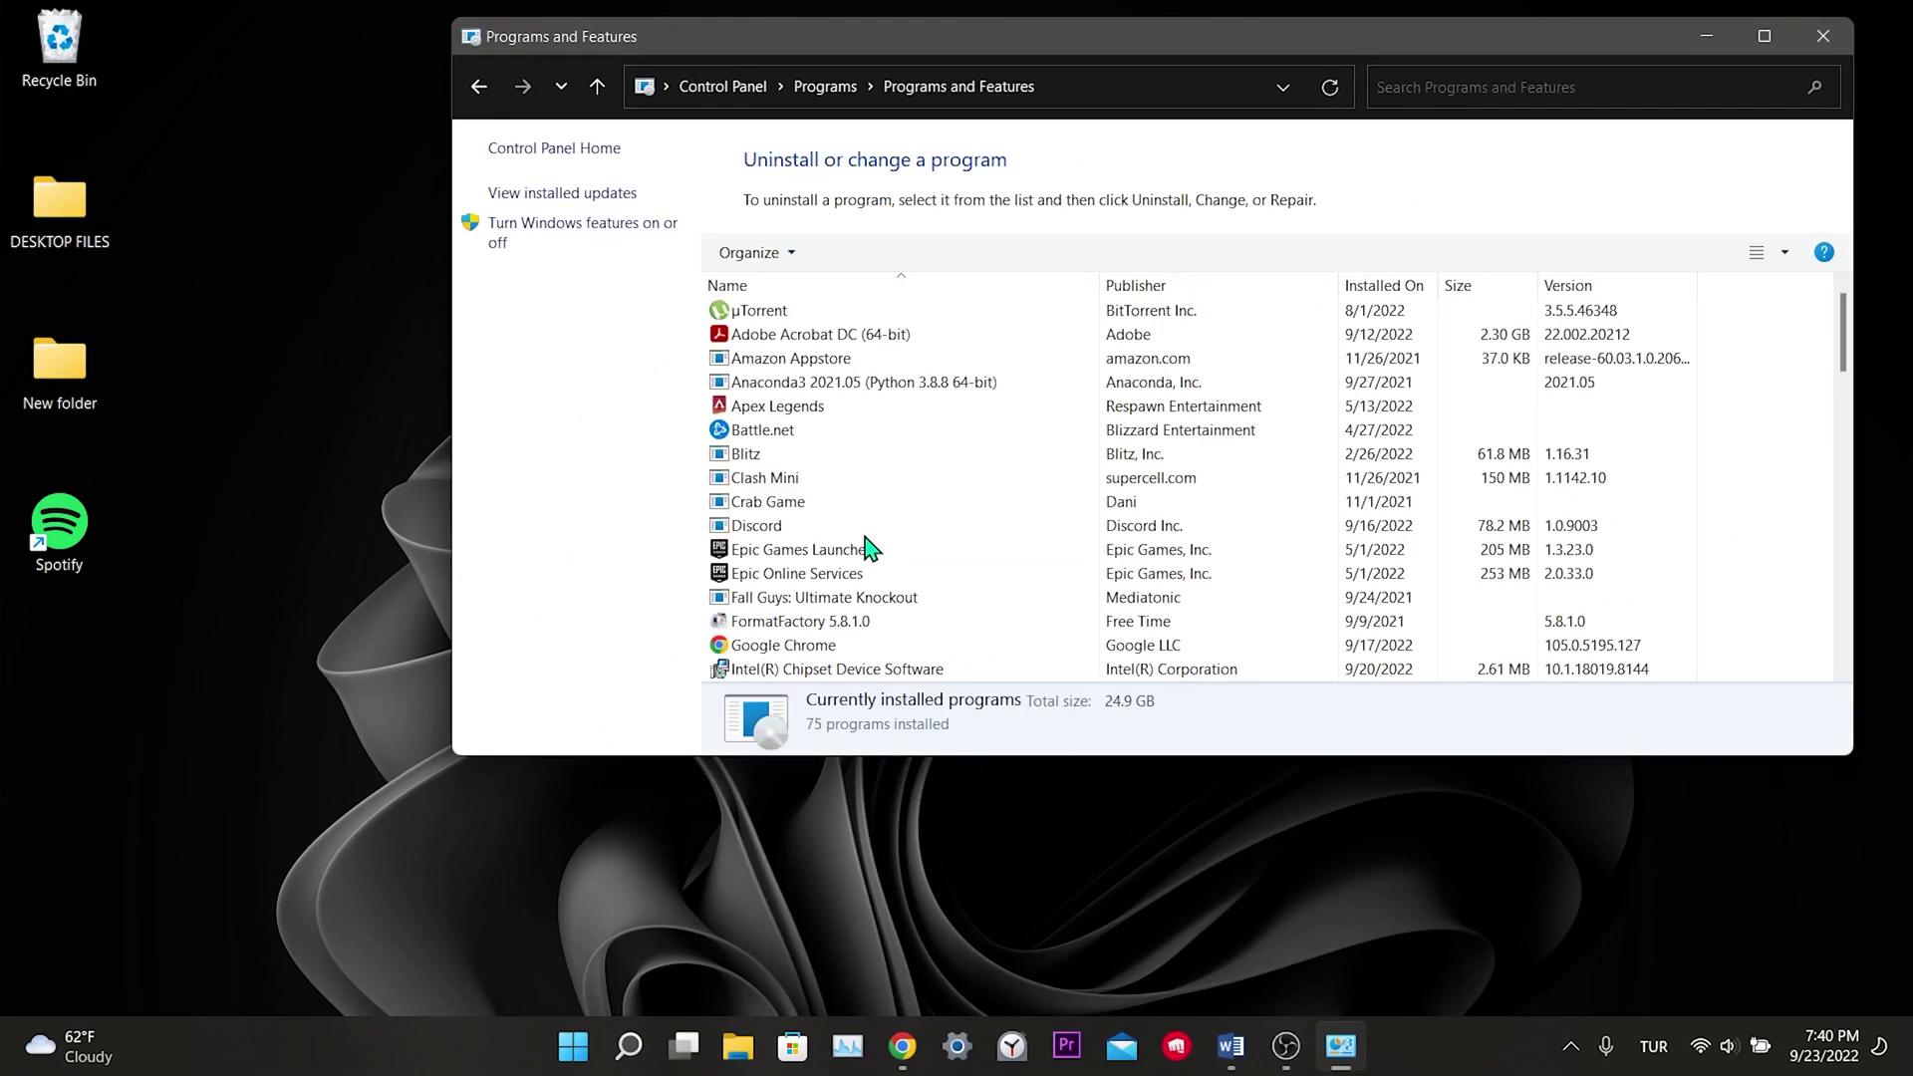
pyautogui.scroll(-4, 1037, 461)
pyautogui.scroll(-10, 865, 488)
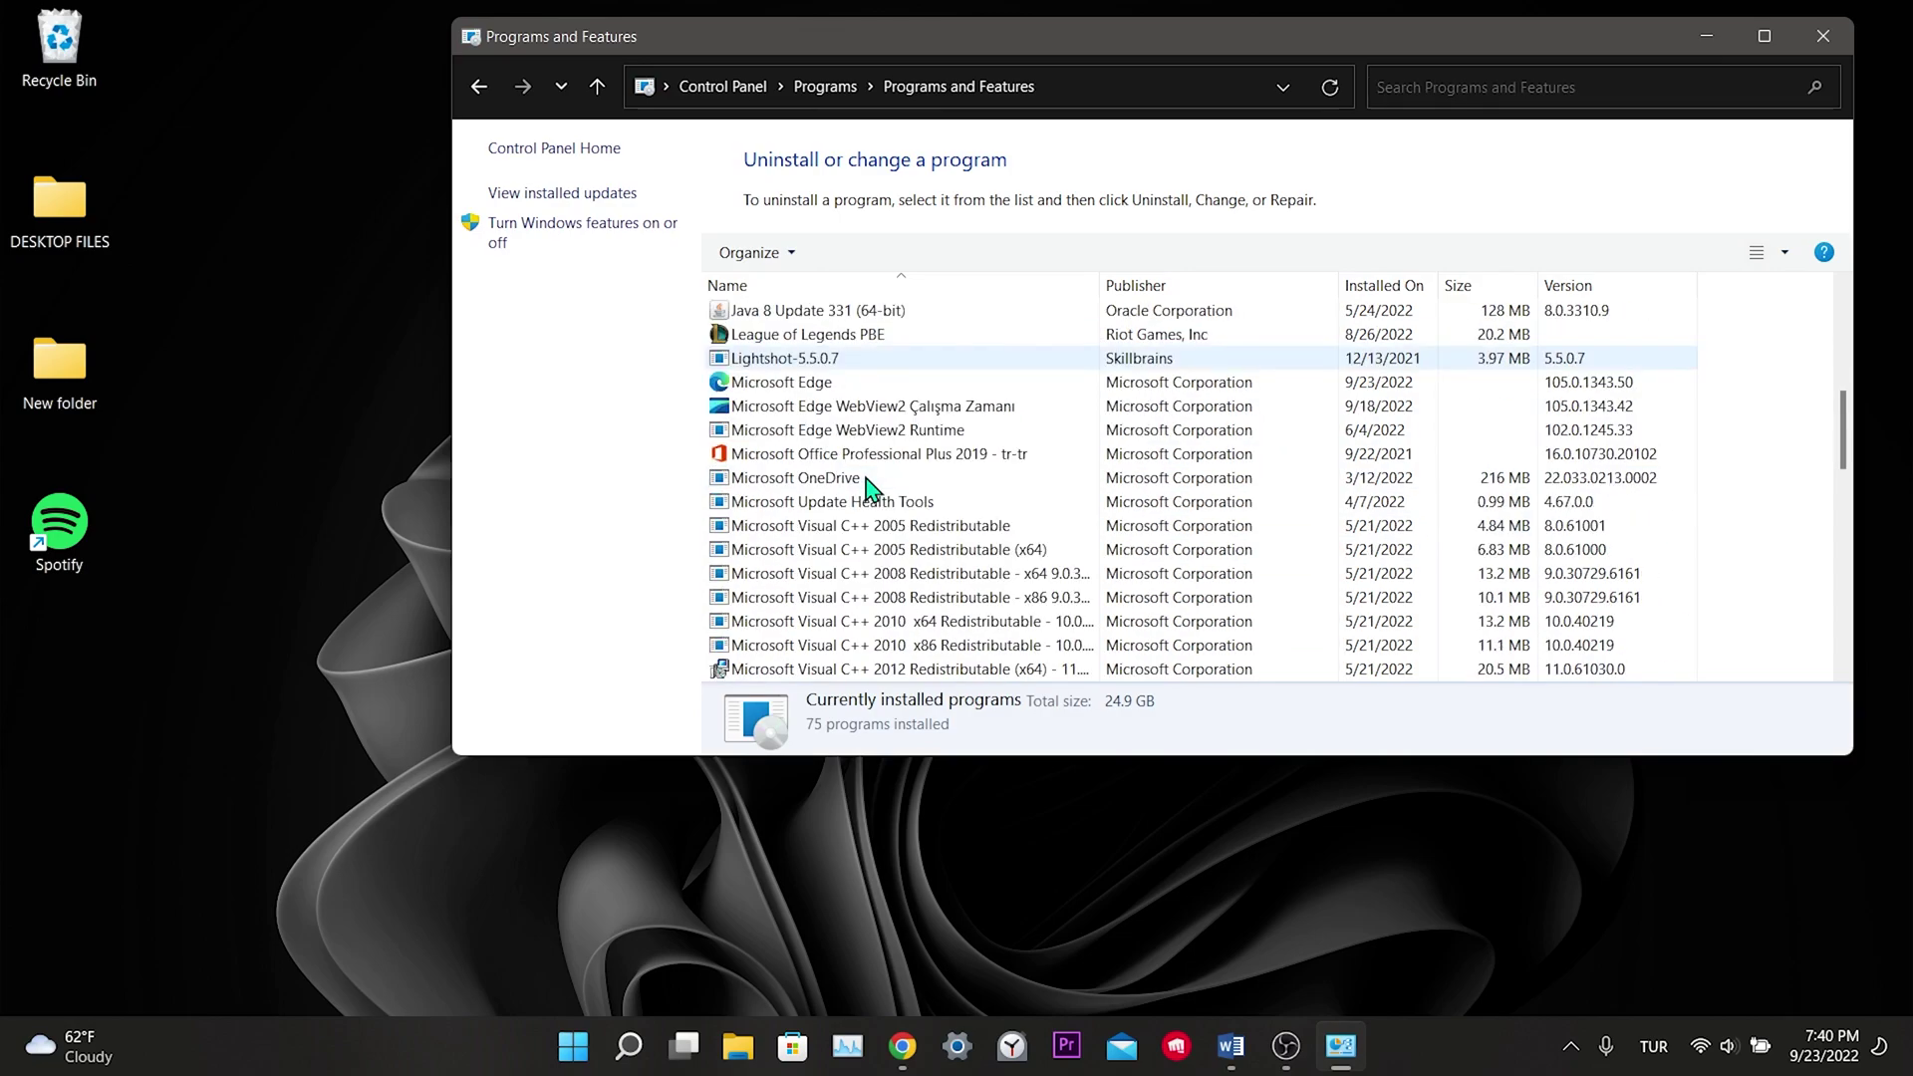
pyautogui.scroll(-4, 865, 488)
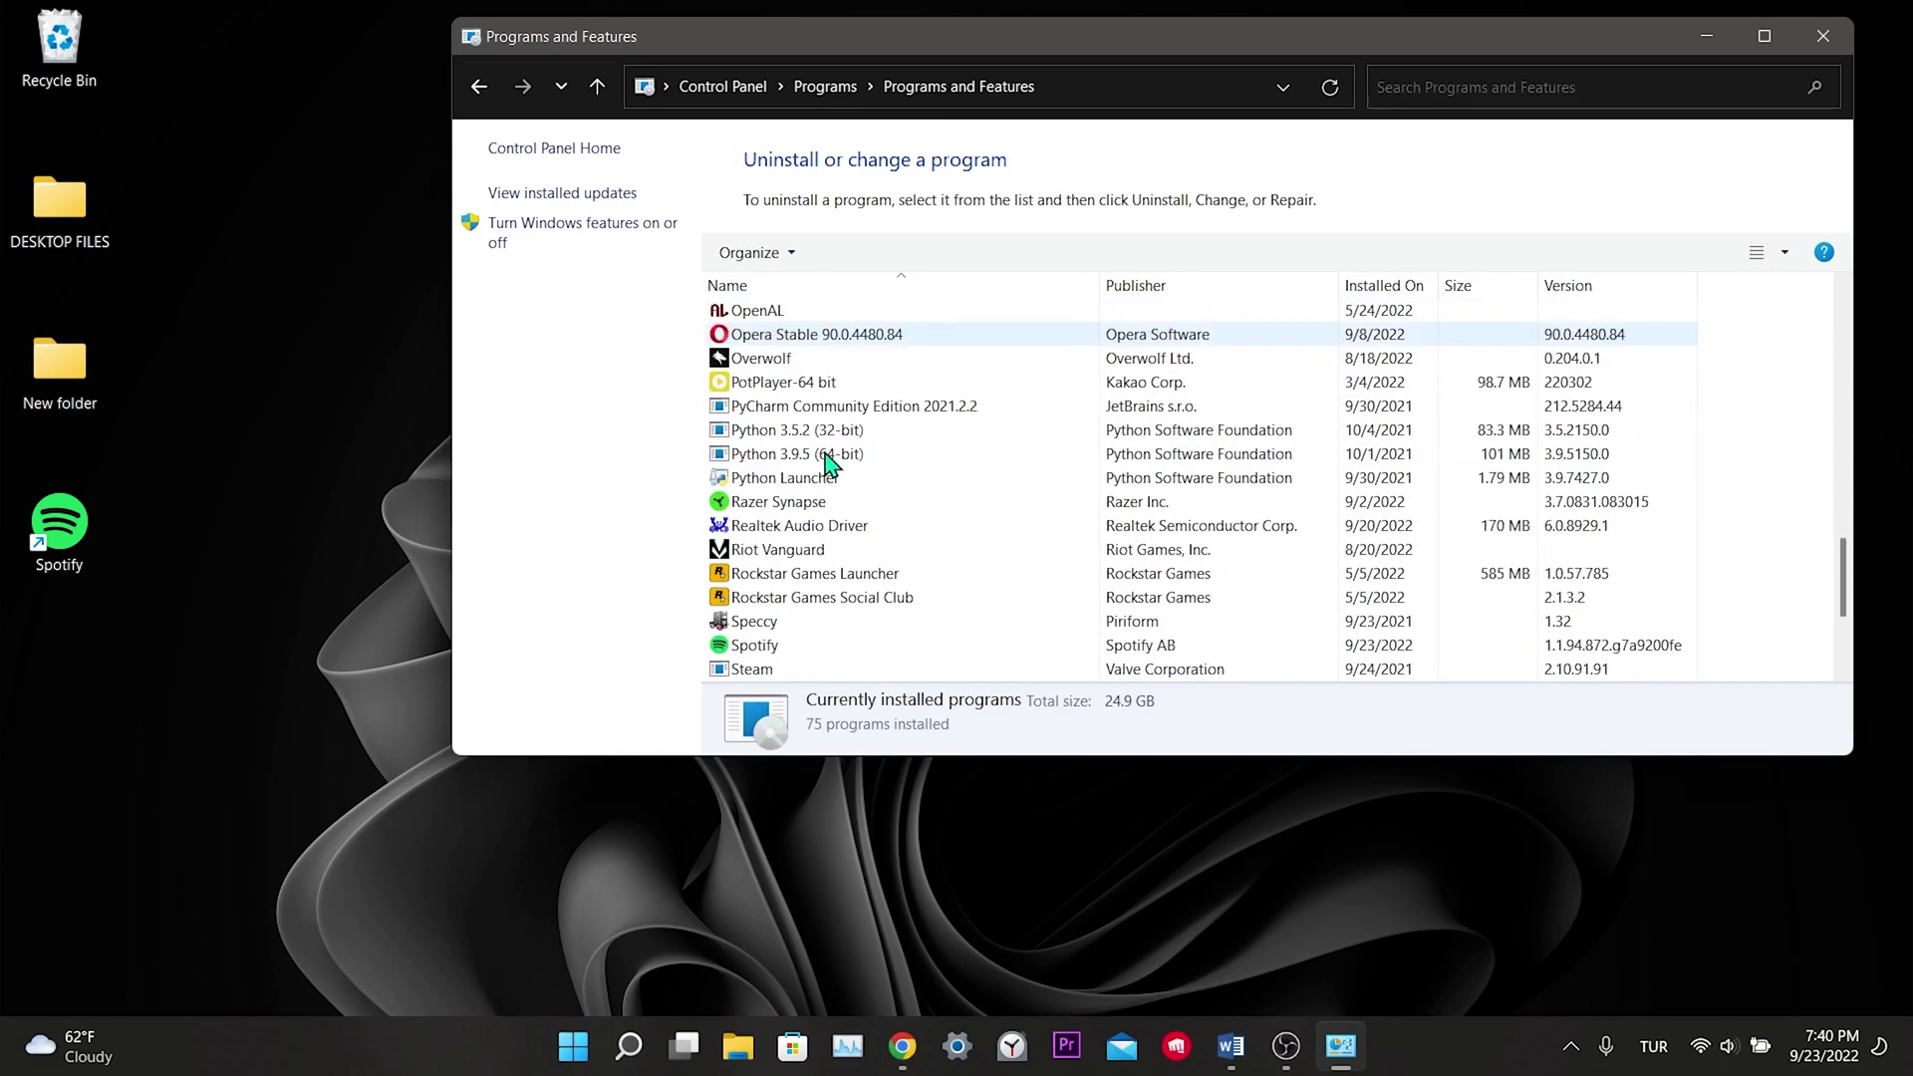
pyautogui.scroll(-2, 857, 503)
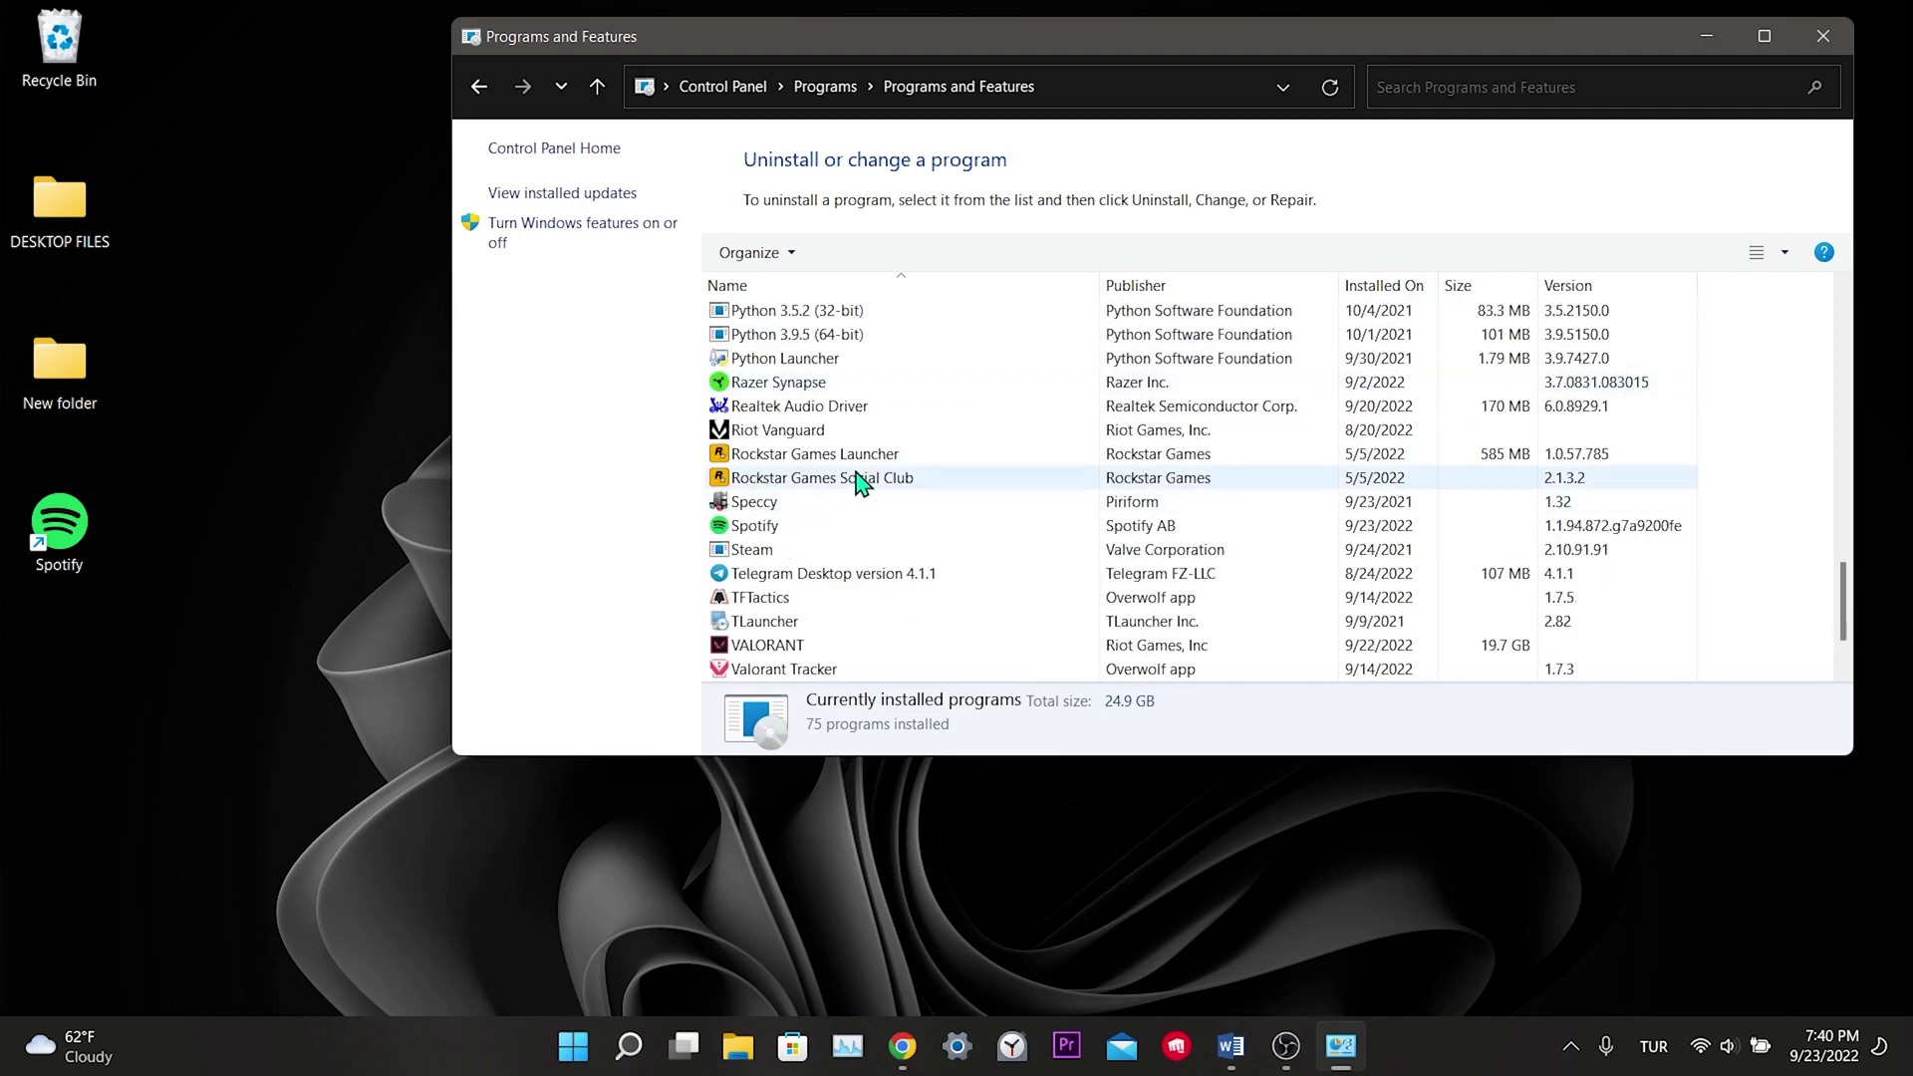
pyautogui.click(778, 528)
pyautogui.rightClick(772, 531)
pyautogui.click(843, 546)
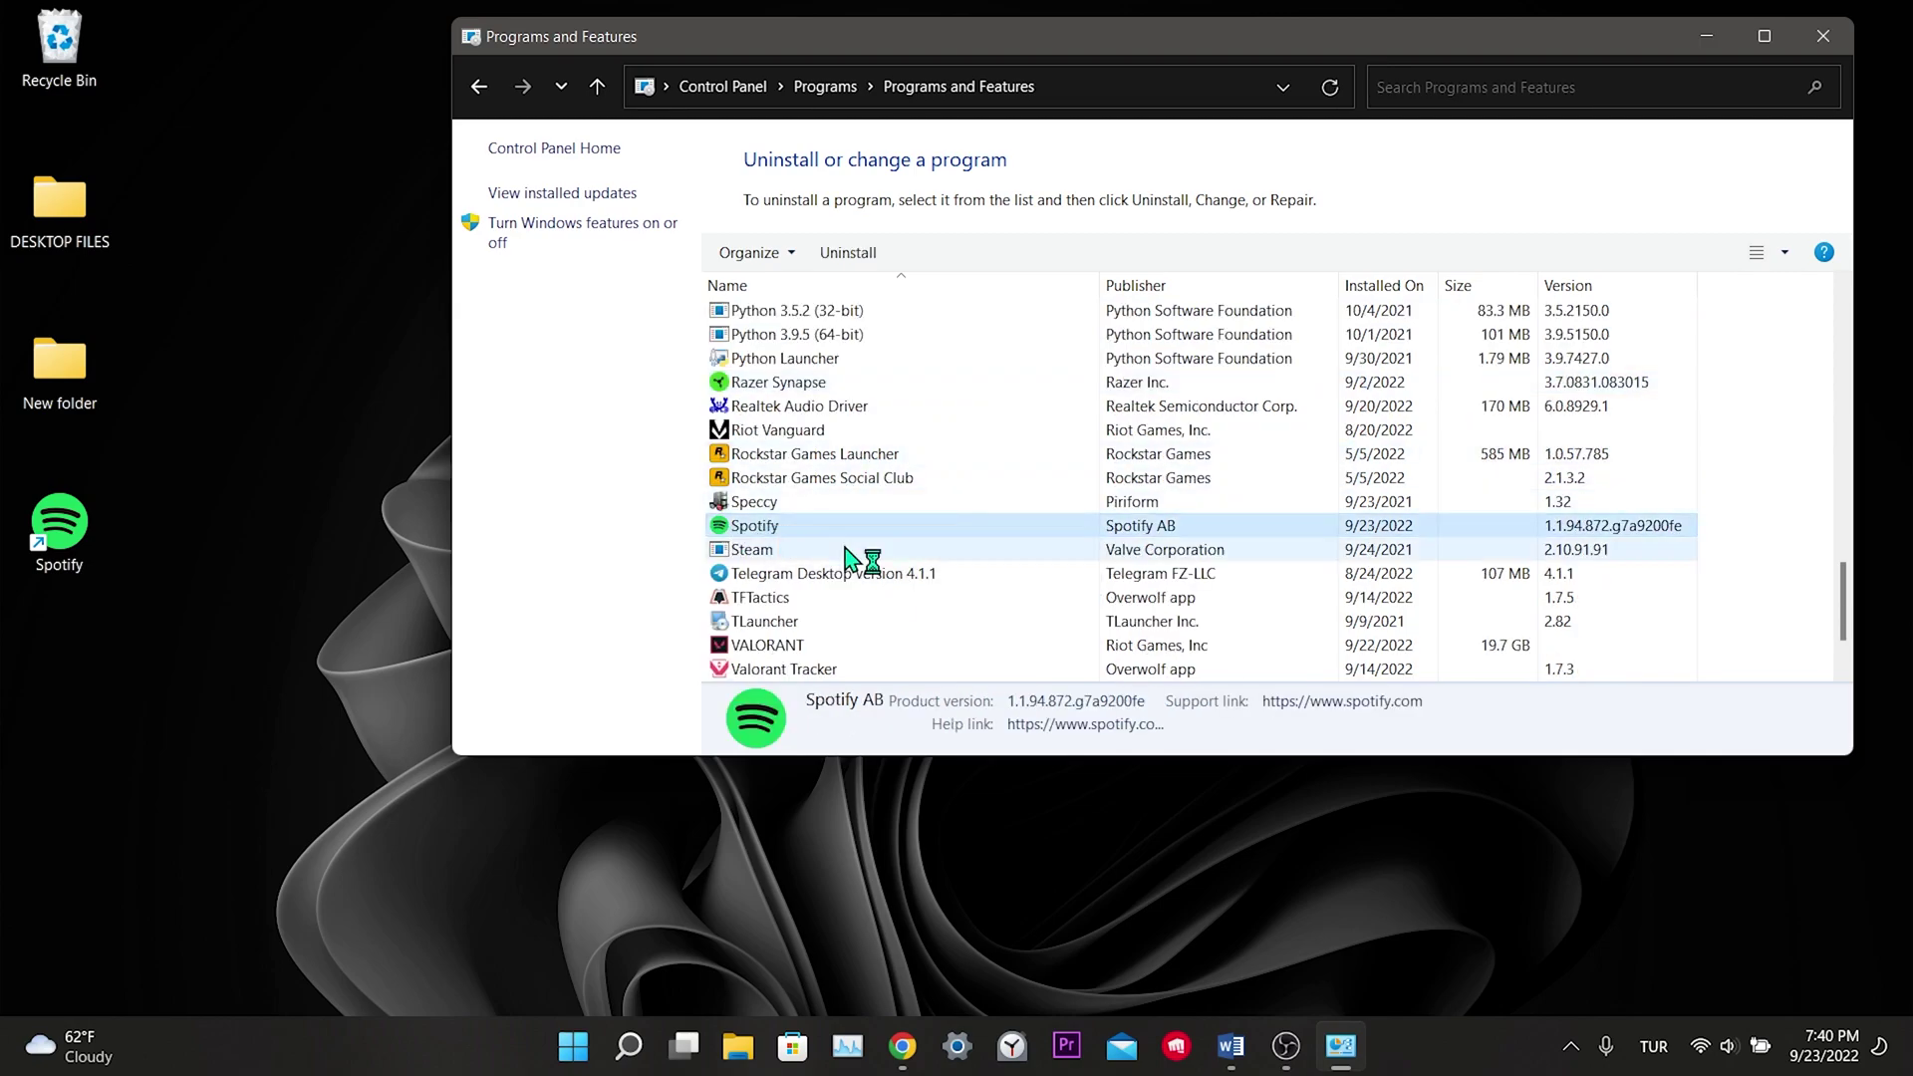
pyautogui.click(943, 616)
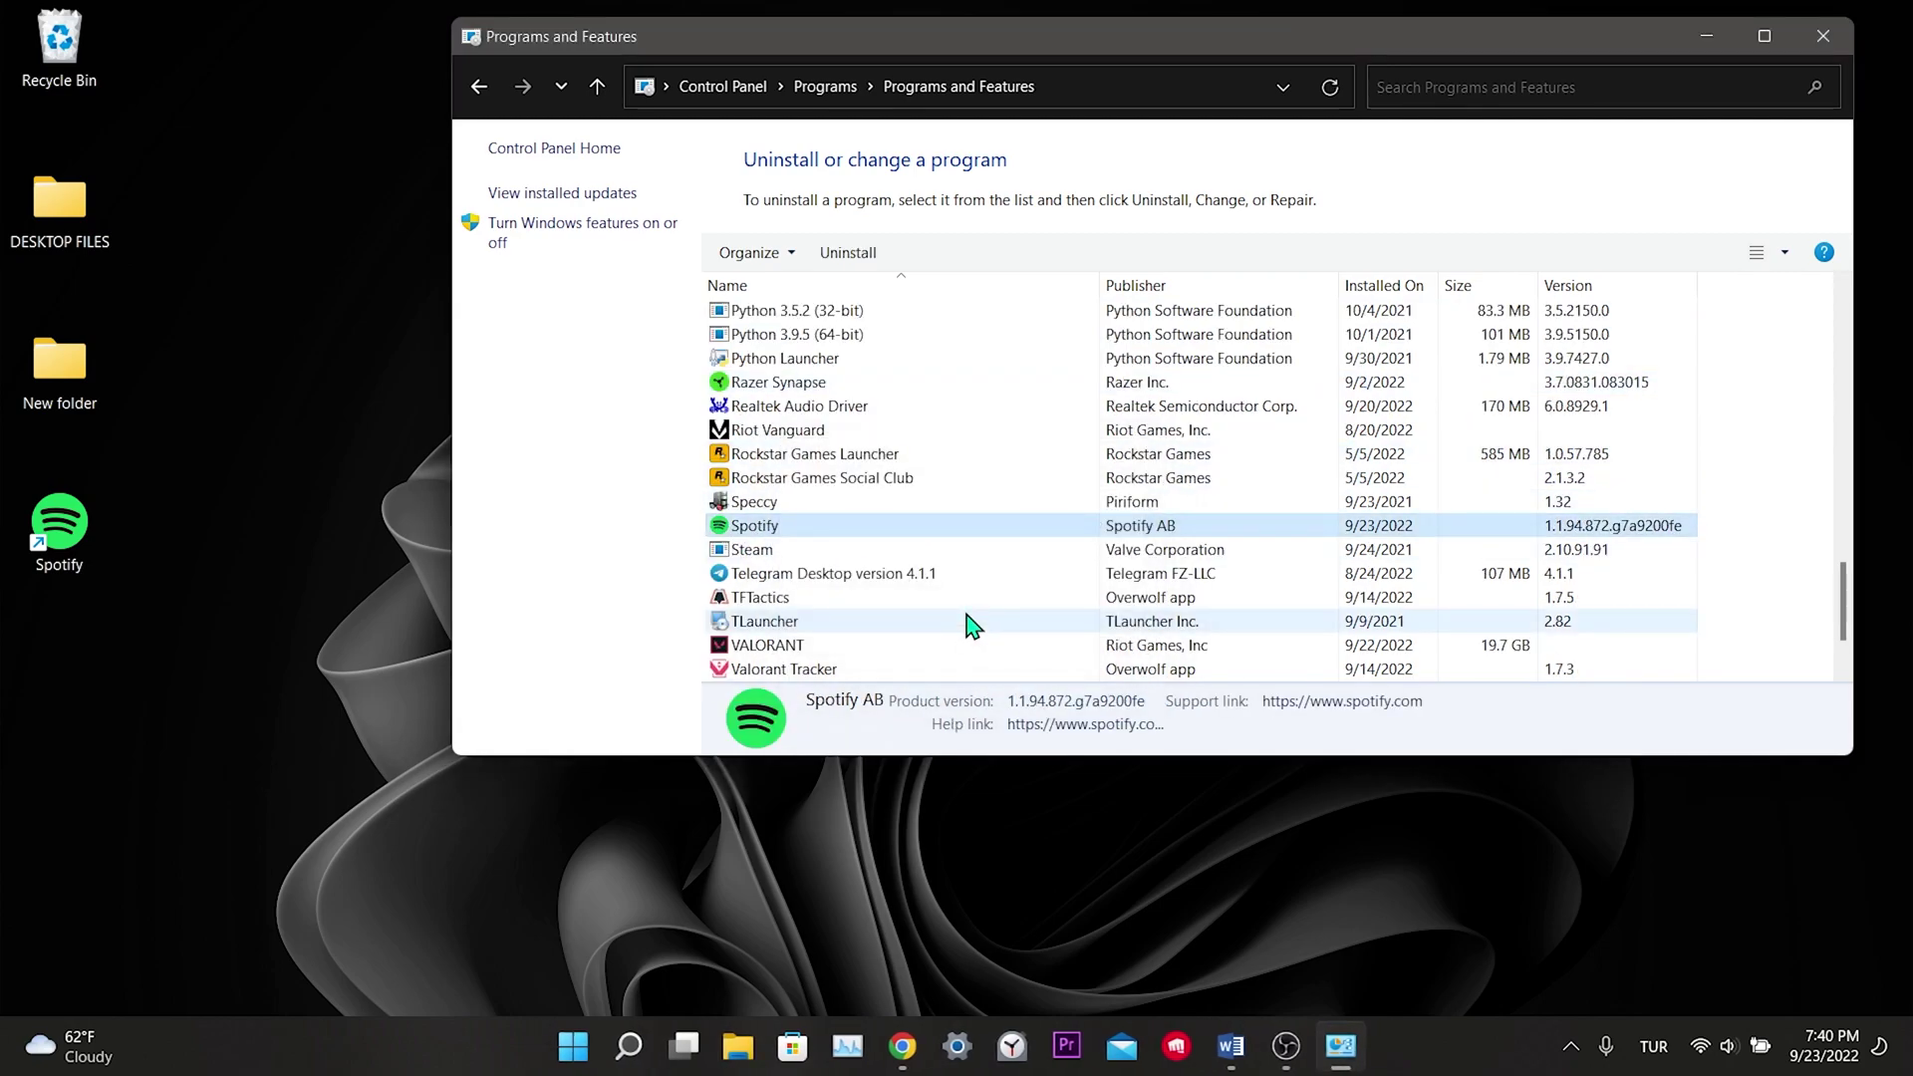
pyautogui.moveTo(1700, 34); pyautogui.dragTo(1448, 38)
pyautogui.click(1568, 38)
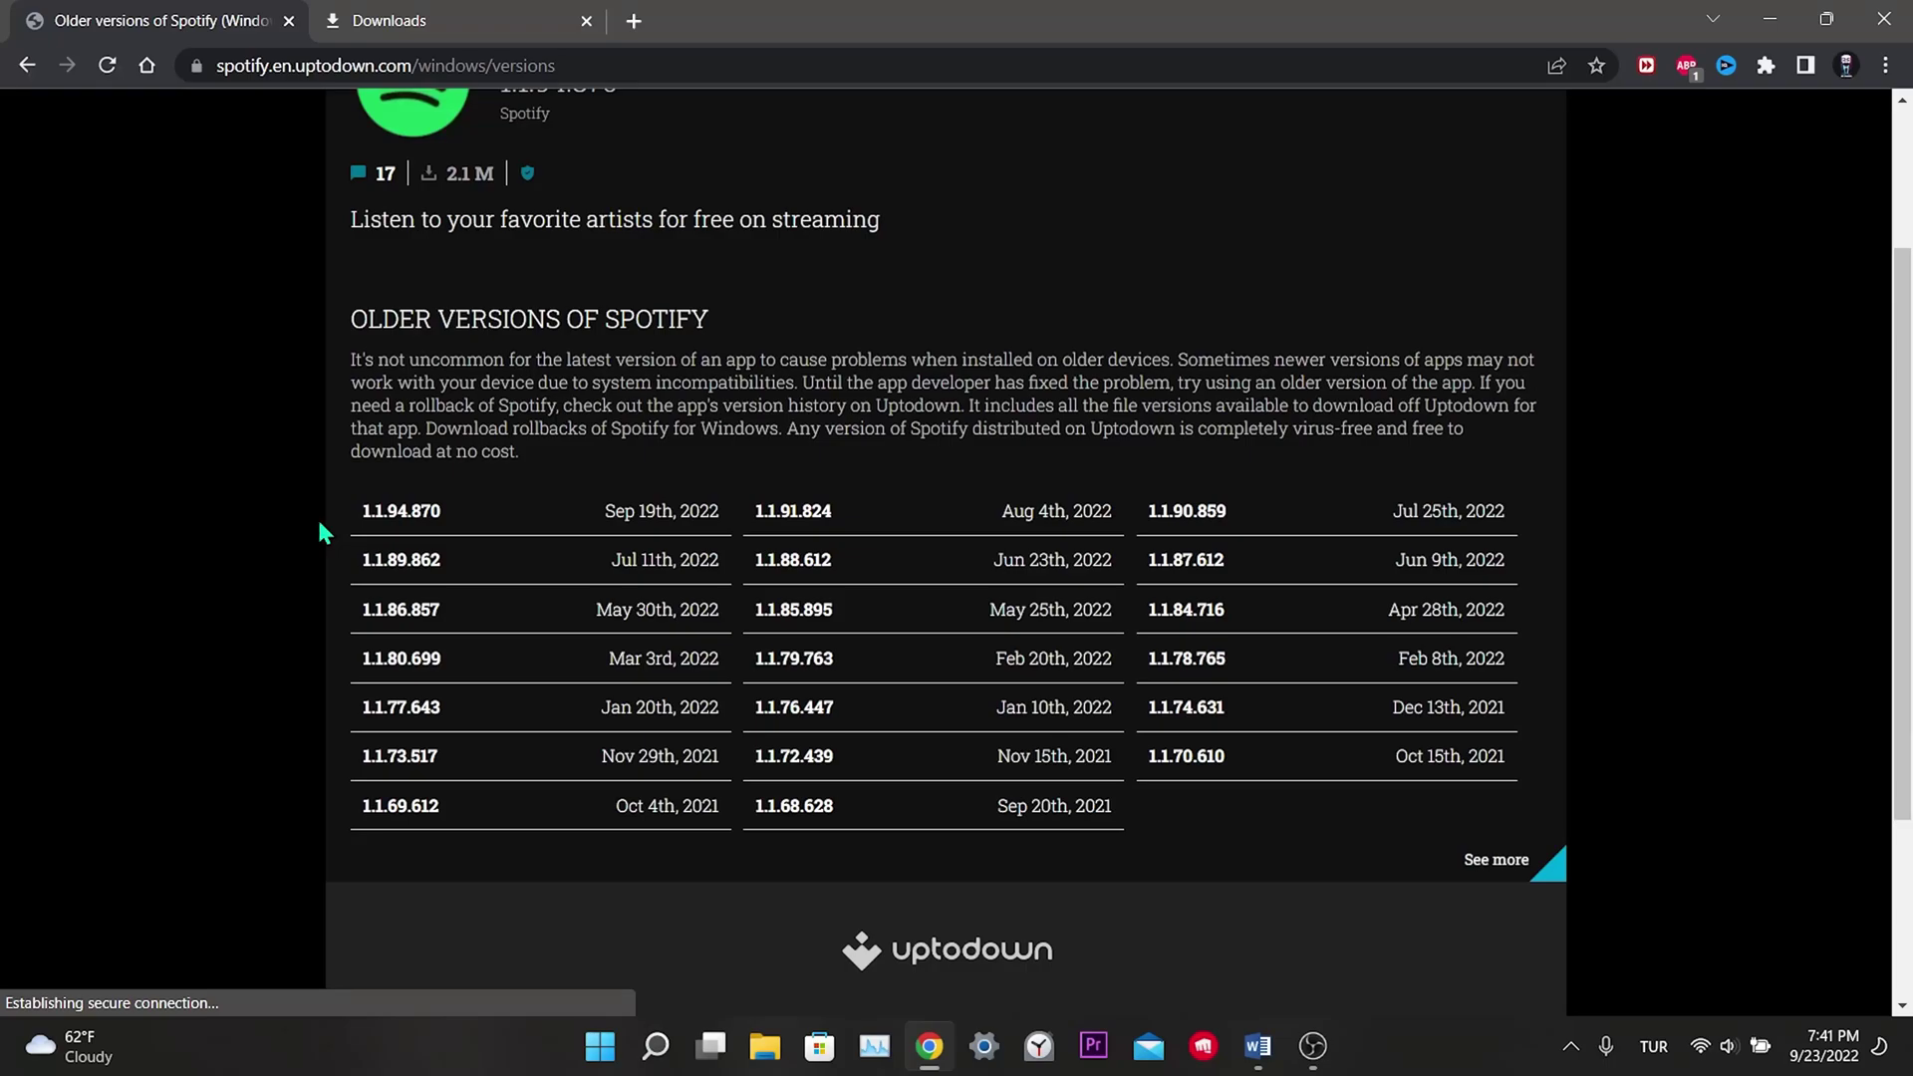
# Download the Spotify 1.1.86.857 installer from Uptodown's list of older versions
pyautogui.click(424, 624)
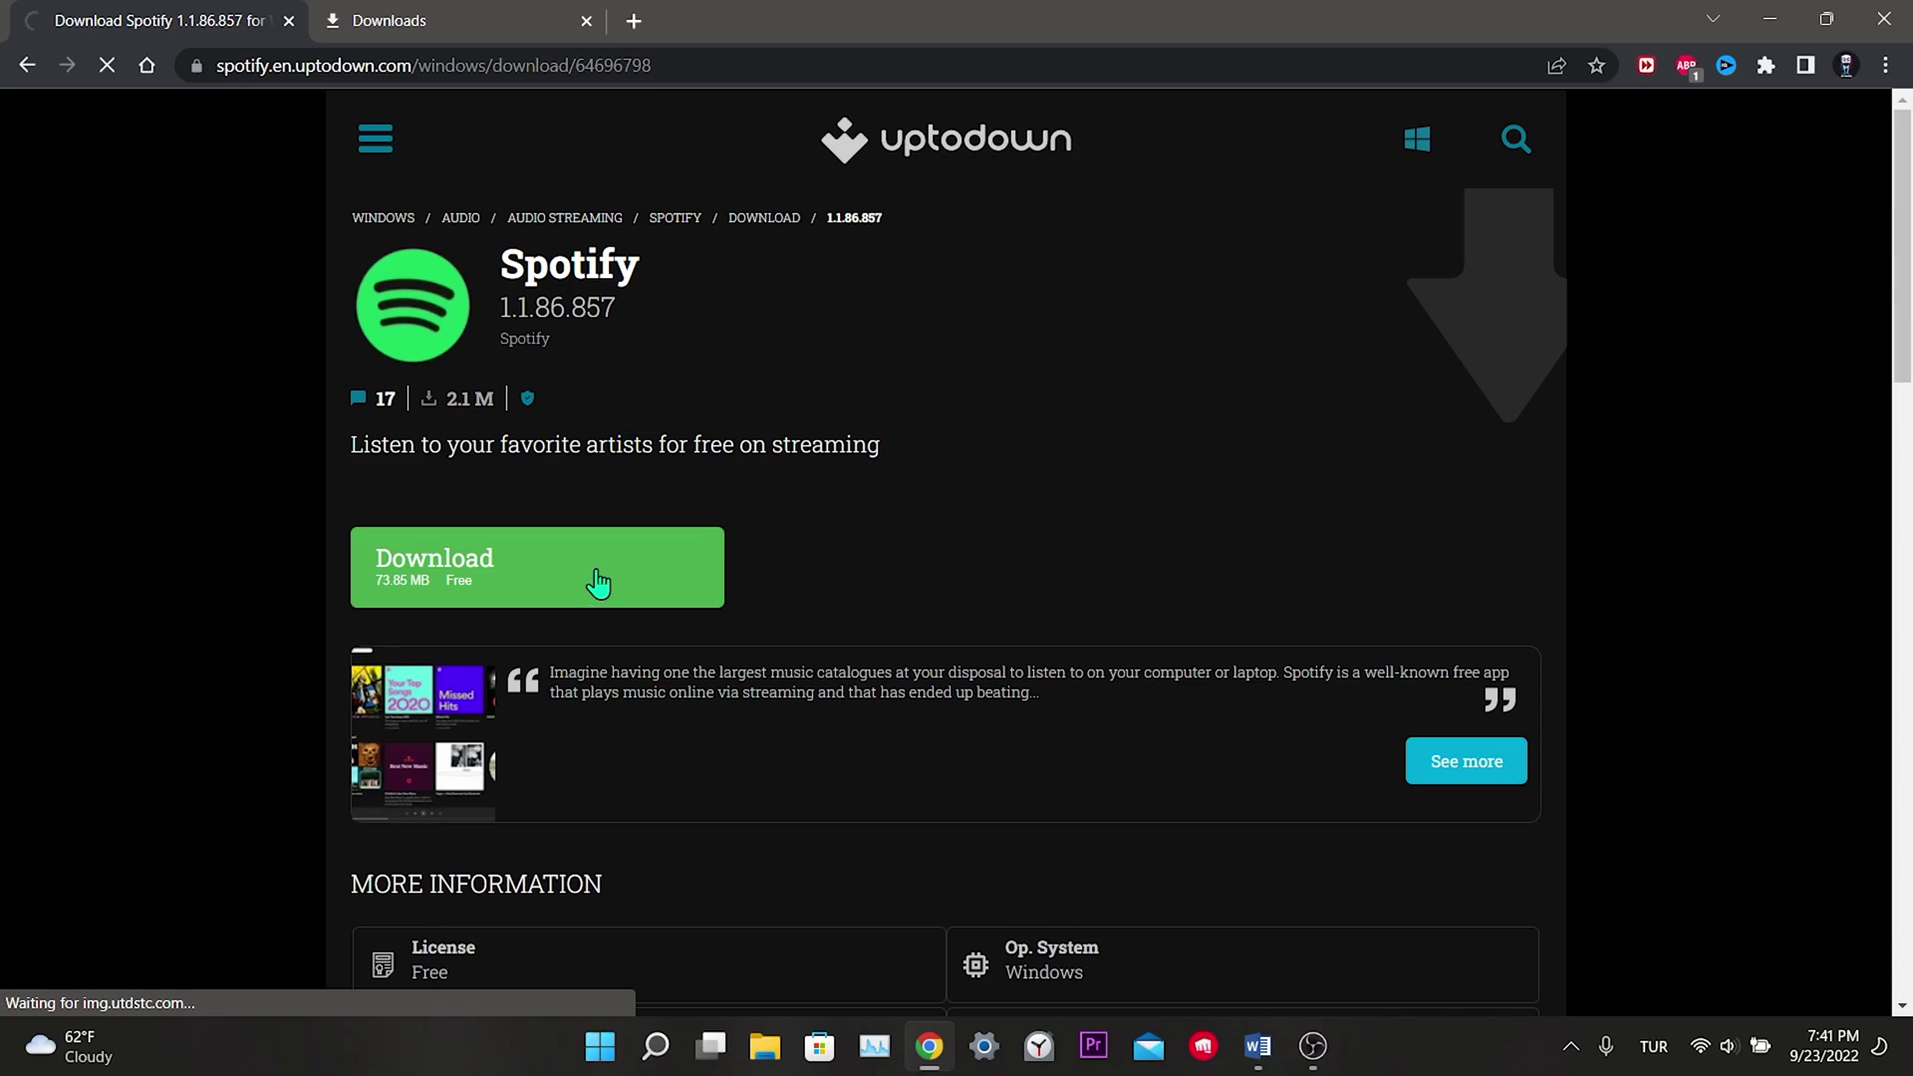
pyautogui.click(598, 582)
pyautogui.click(969, 583)
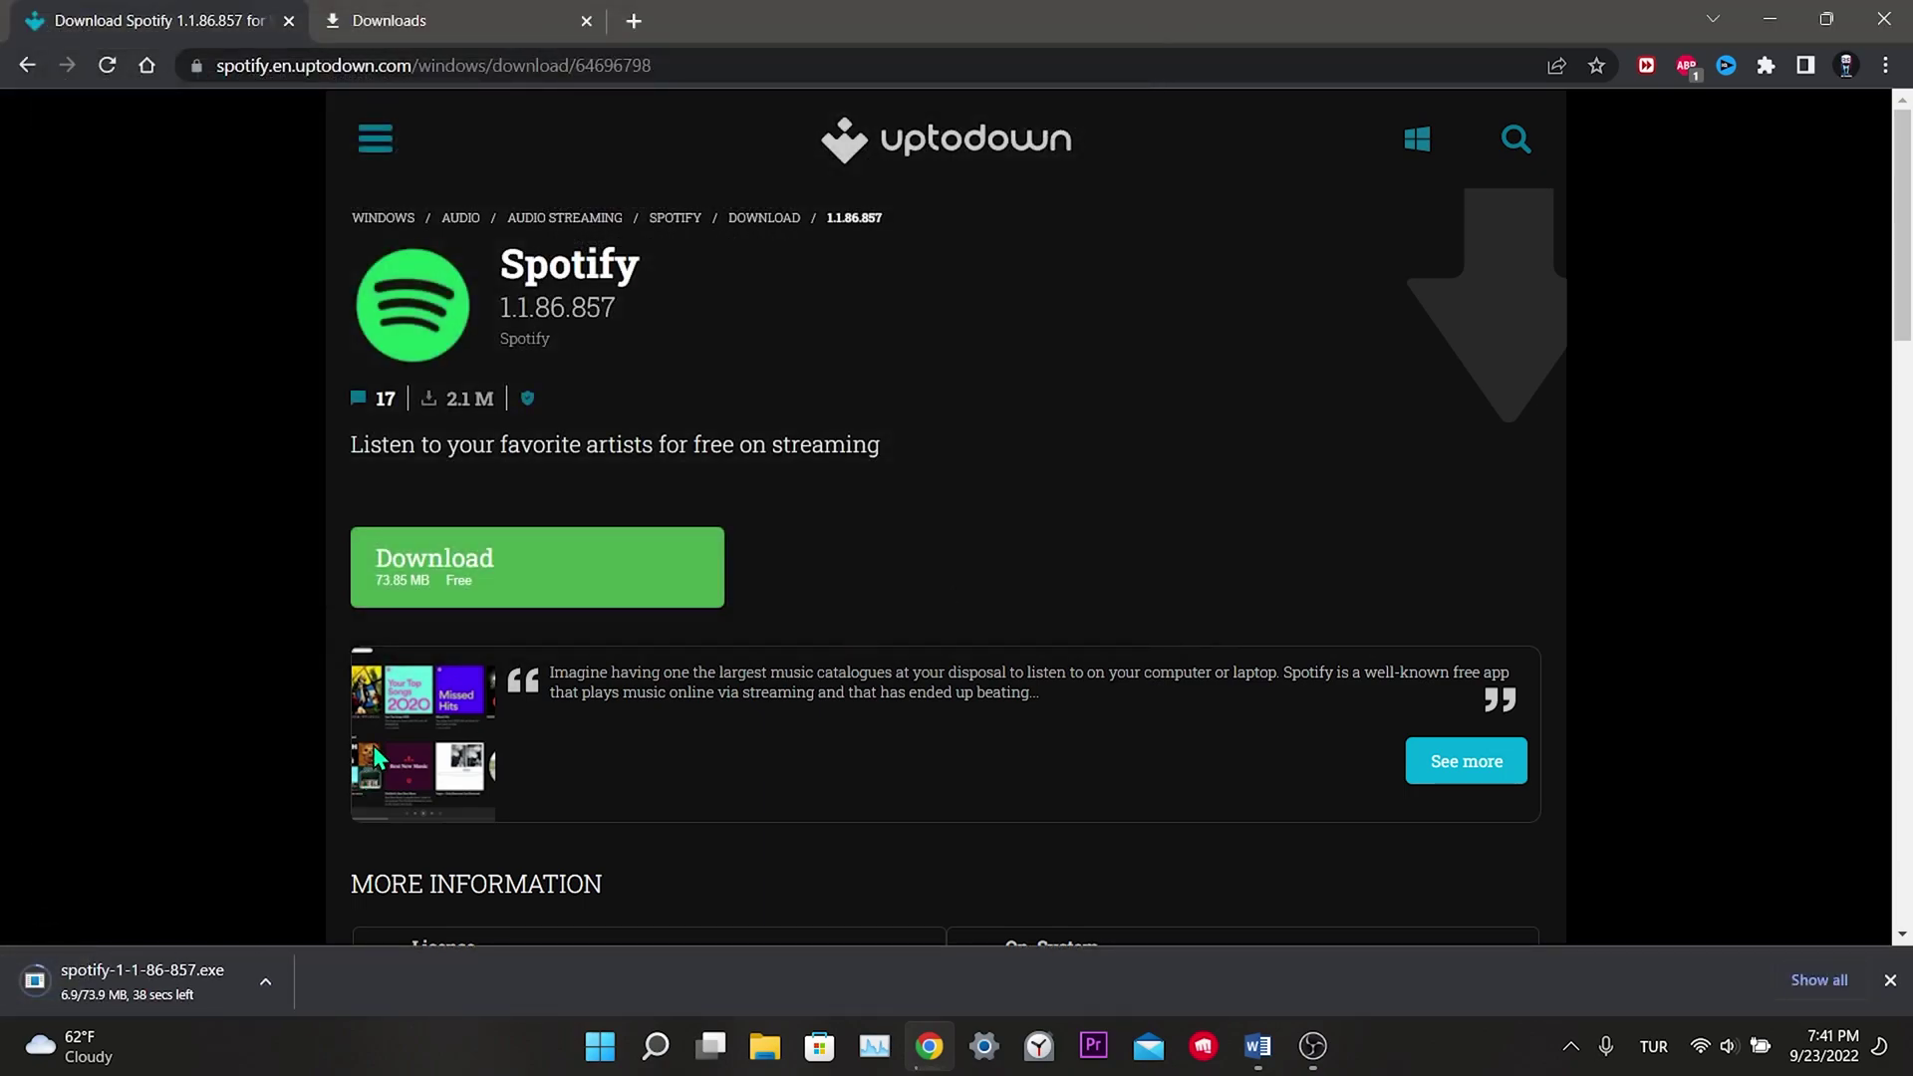
# Minimize the browser, run the downloaded Spotify installer from the desktop and minimize the launched Spotify app
pyautogui.click(1784, 20)
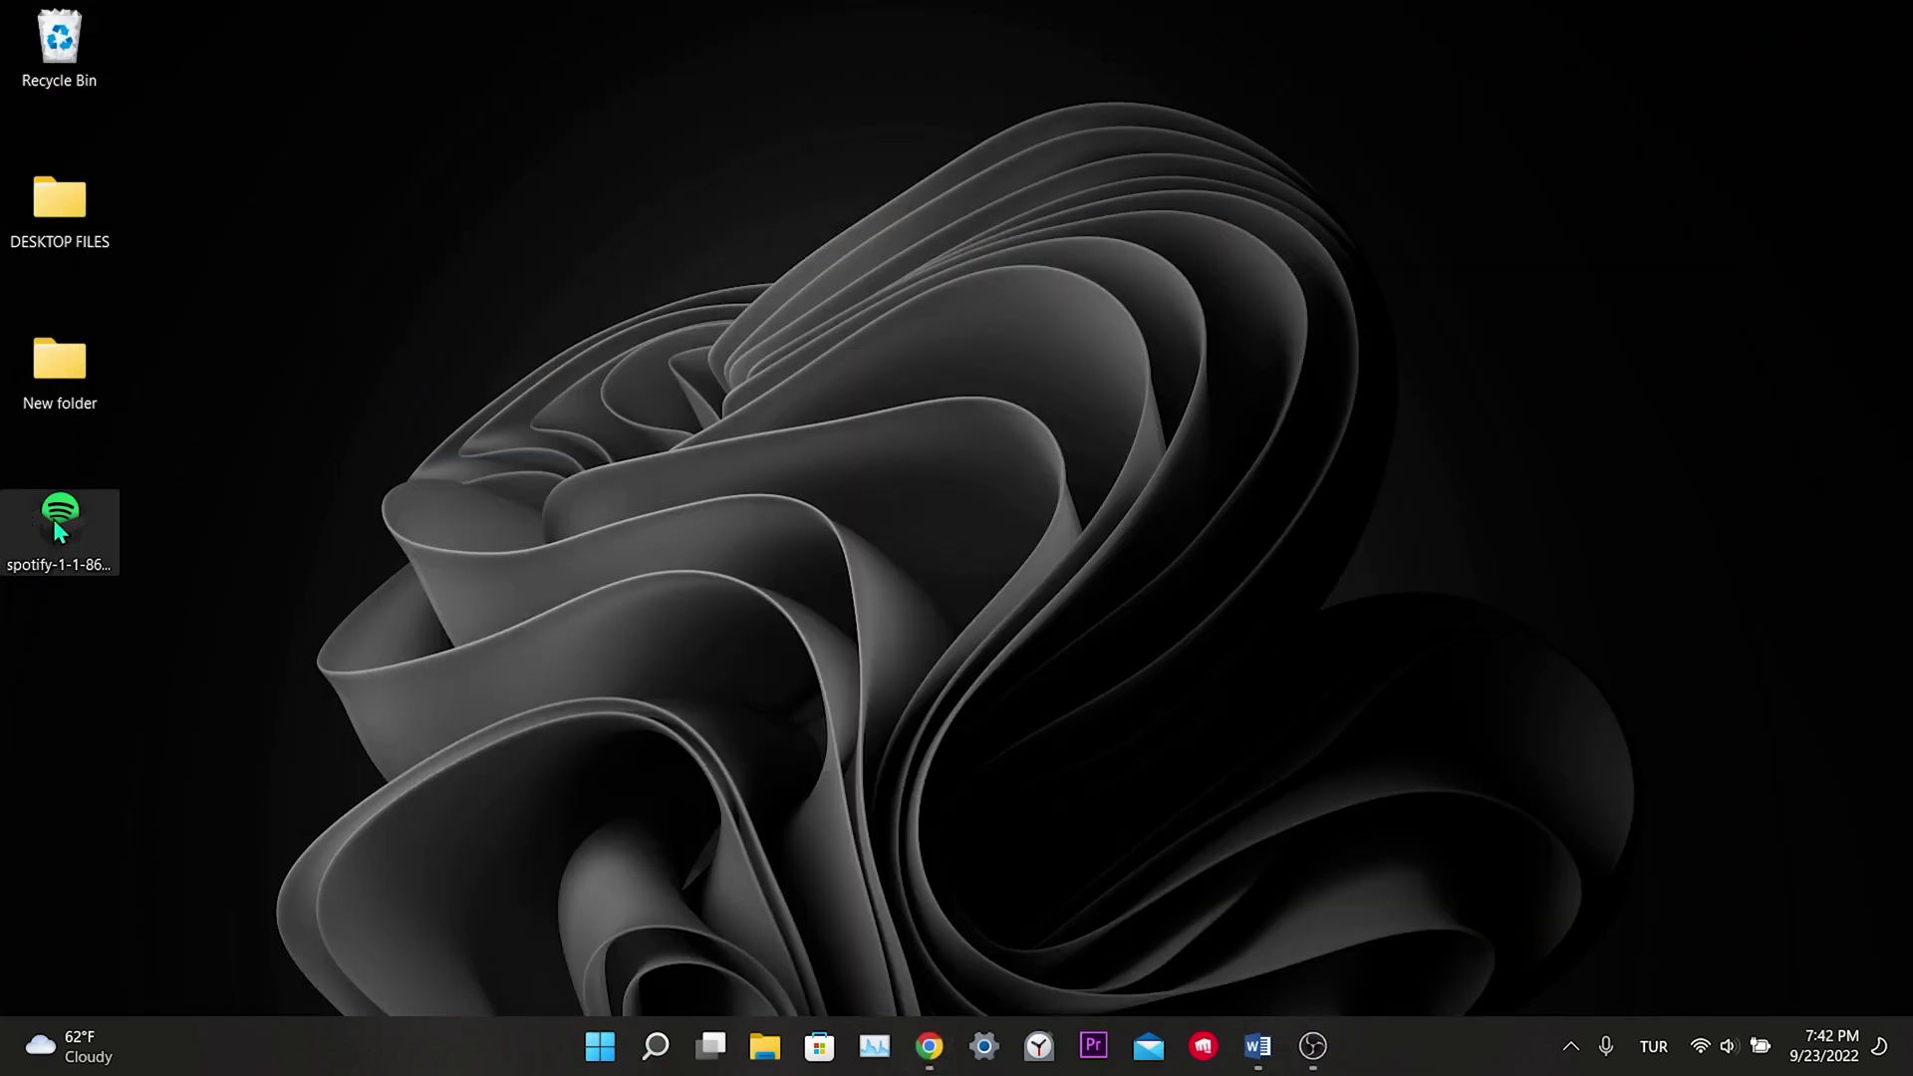
pyautogui.press('Down')
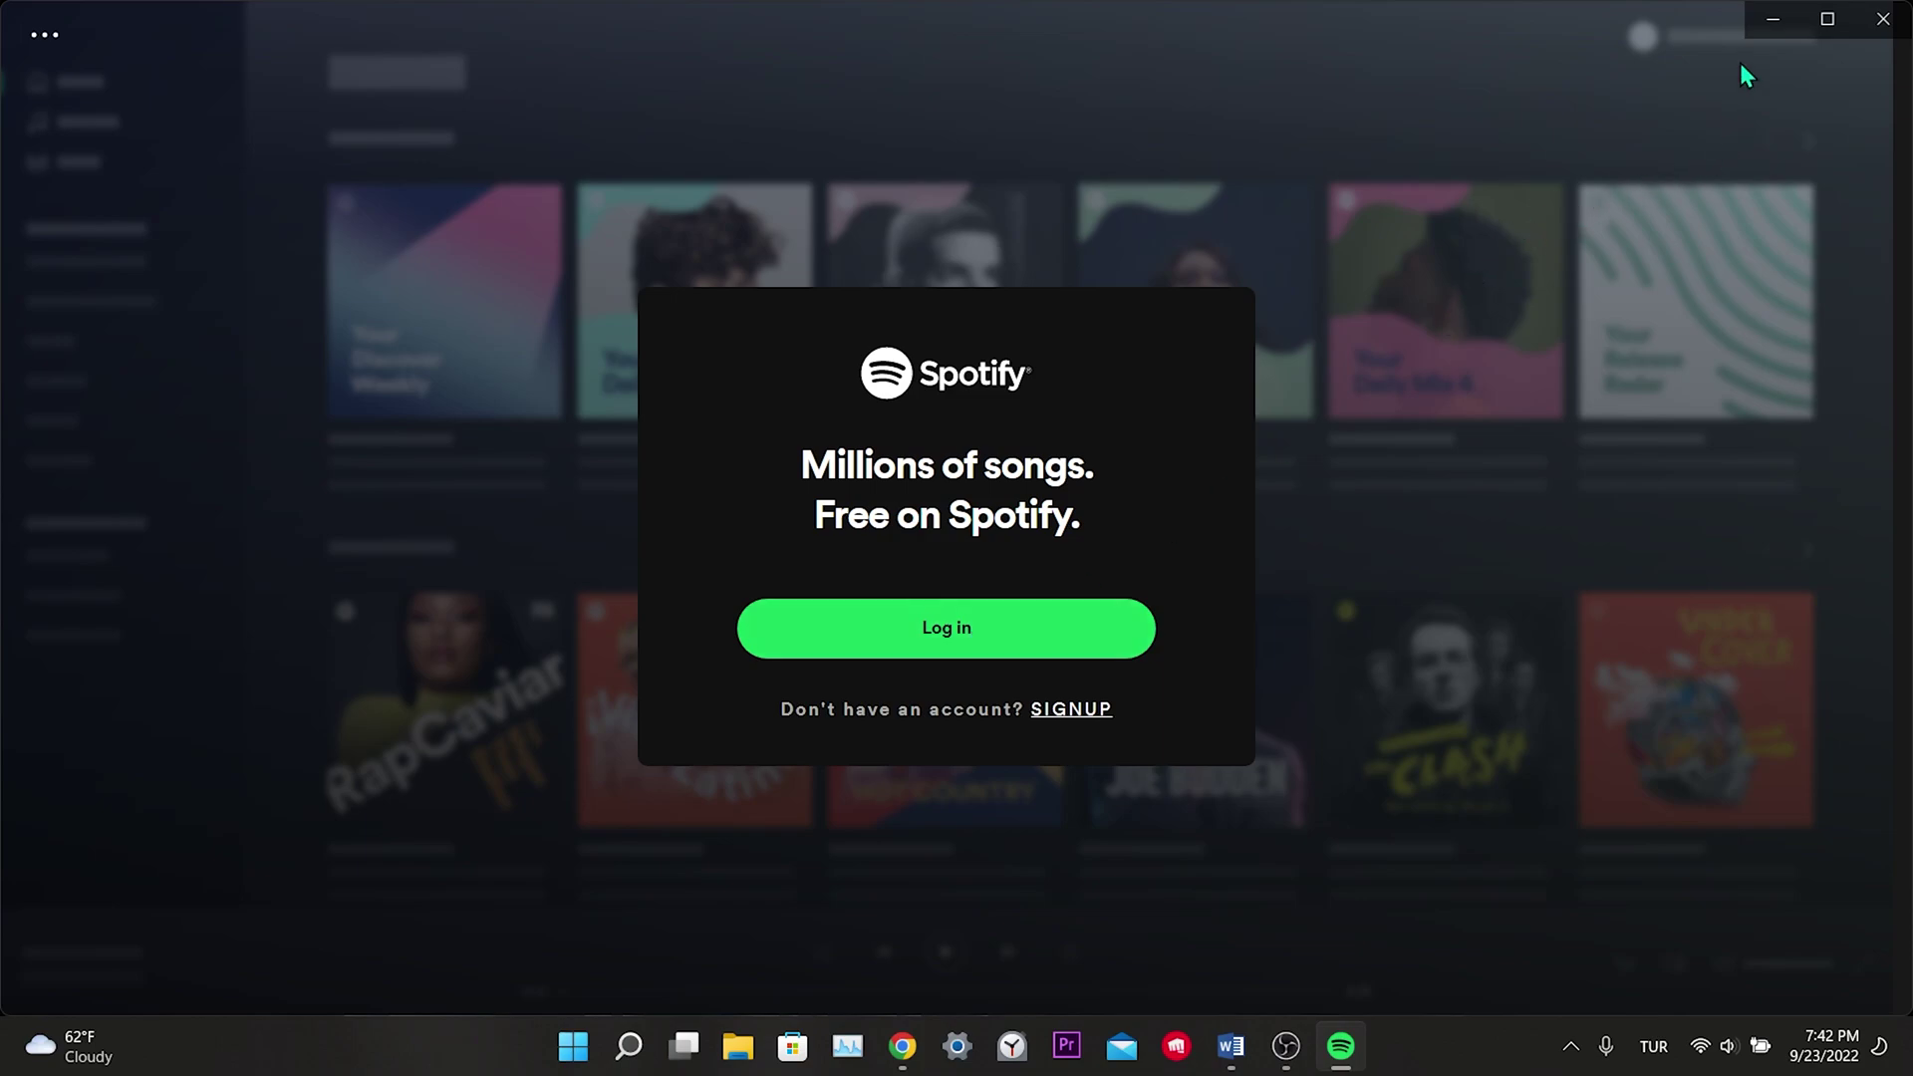
pyautogui.click(1771, 20)
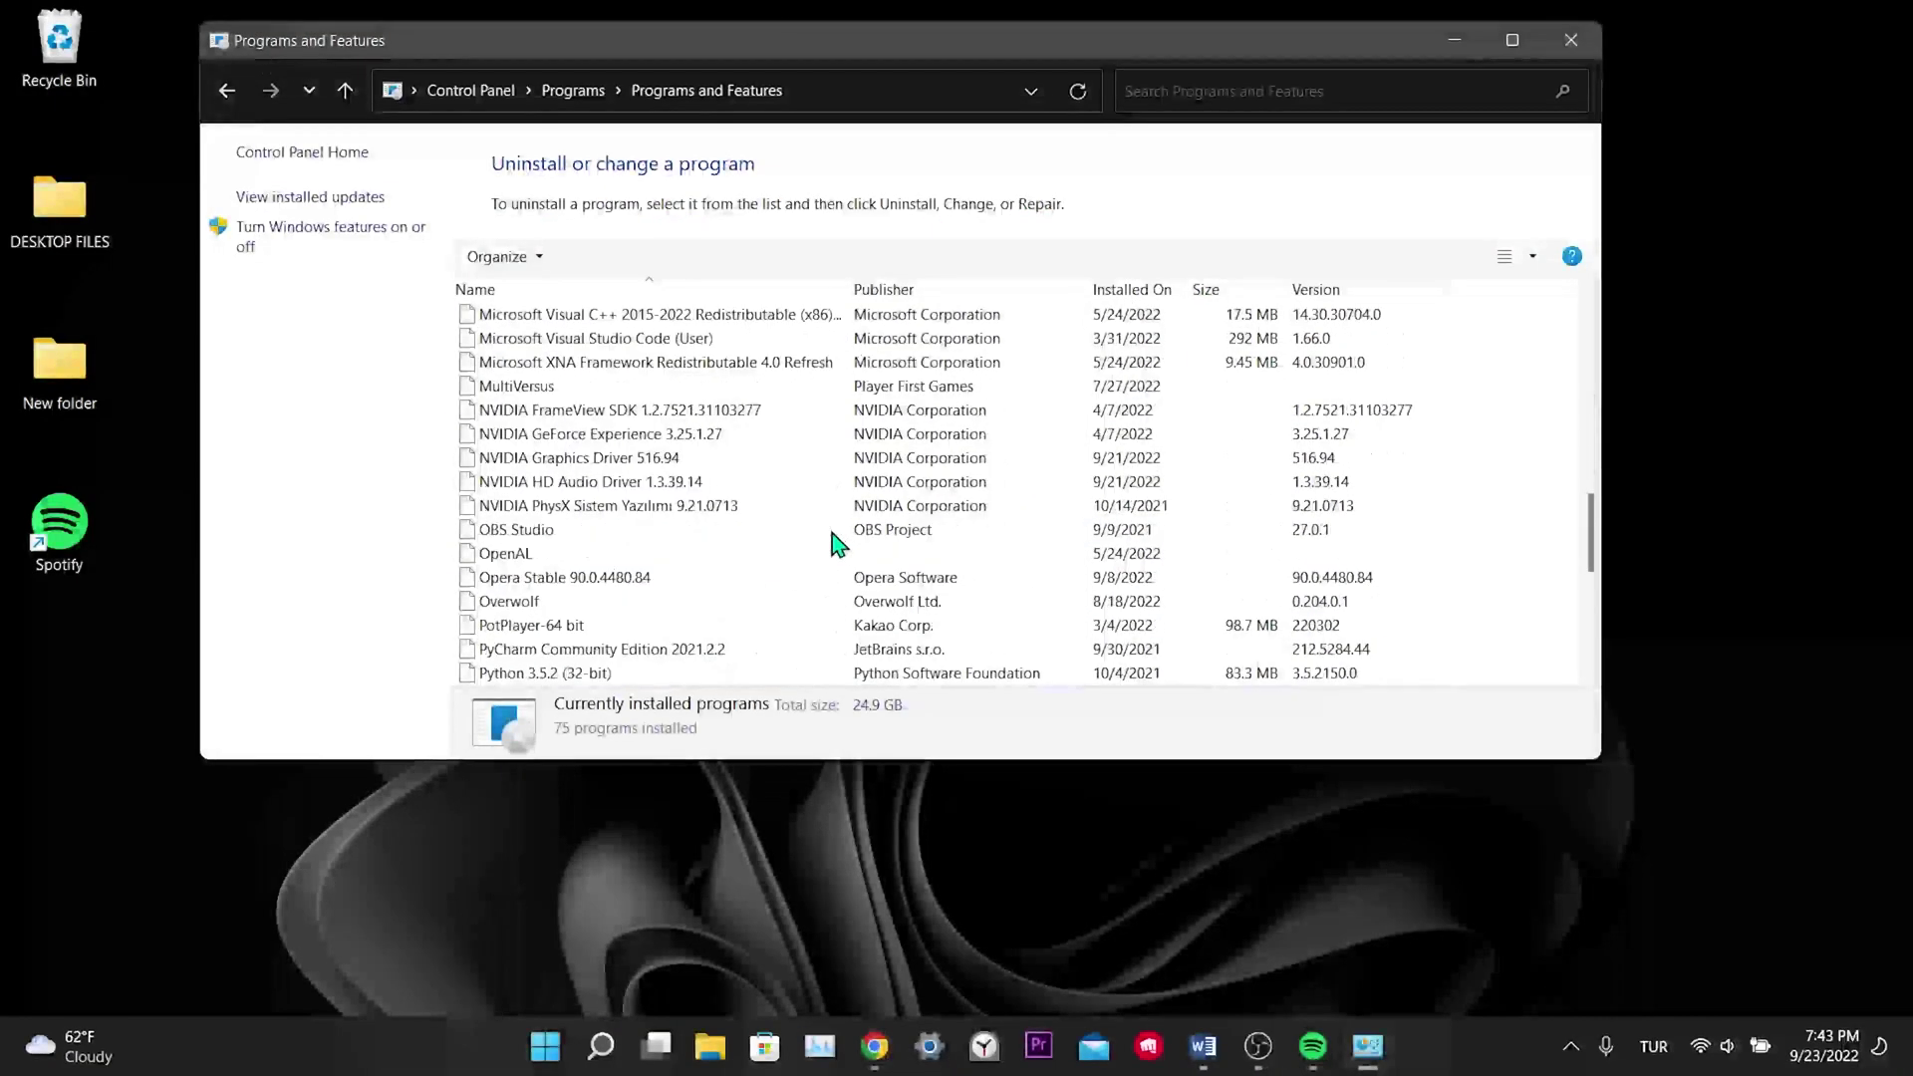
# Uninstall the older Spotify version from the installed programs list and close Programs and Features
pyautogui.scroll(-4, 697, 541)
pyautogui.scroll(-2, 658, 541)
pyautogui.rightClick(658, 531)
pyautogui.click(608, 554)
pyautogui.click(973, 609)
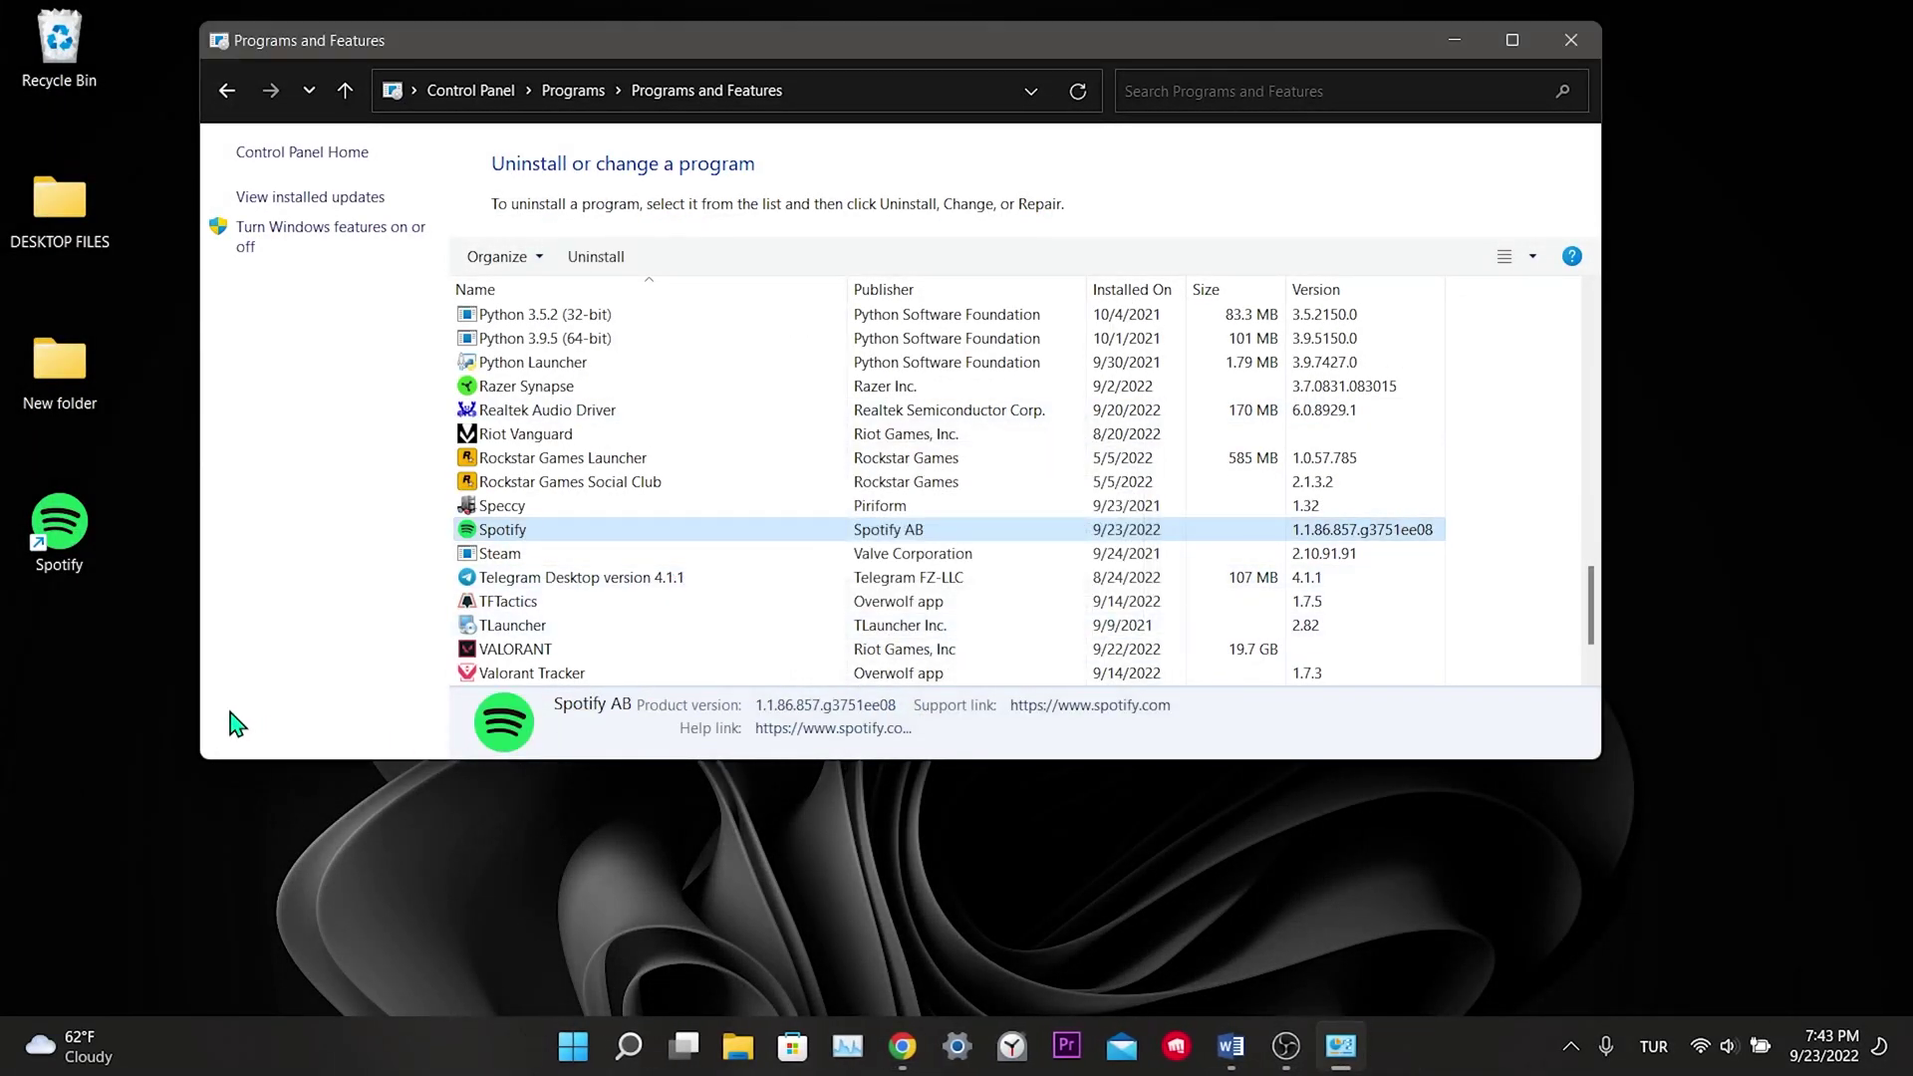
pyautogui.click(1571, 40)
# Find Microsoft Store with a Windows search for "store" and open it
pyautogui.click(655, 1045)
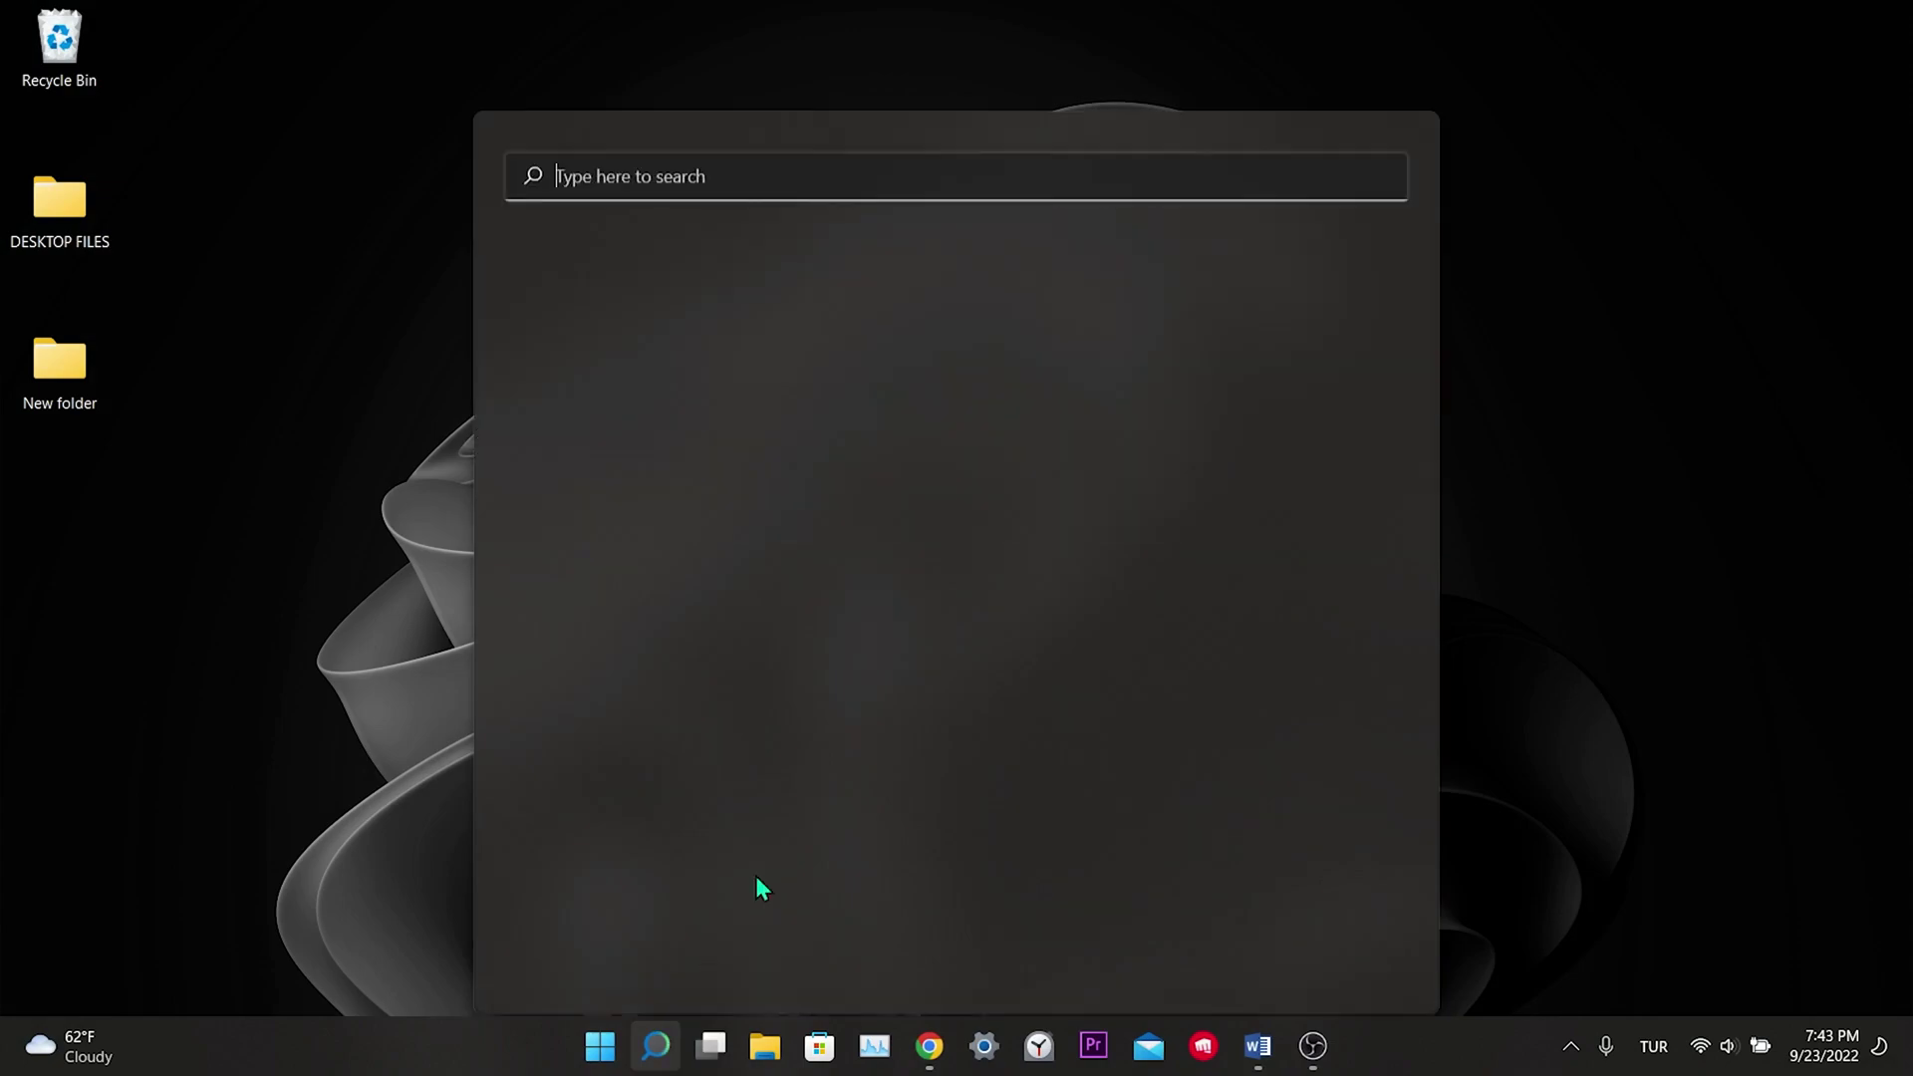
pyautogui.write('store')
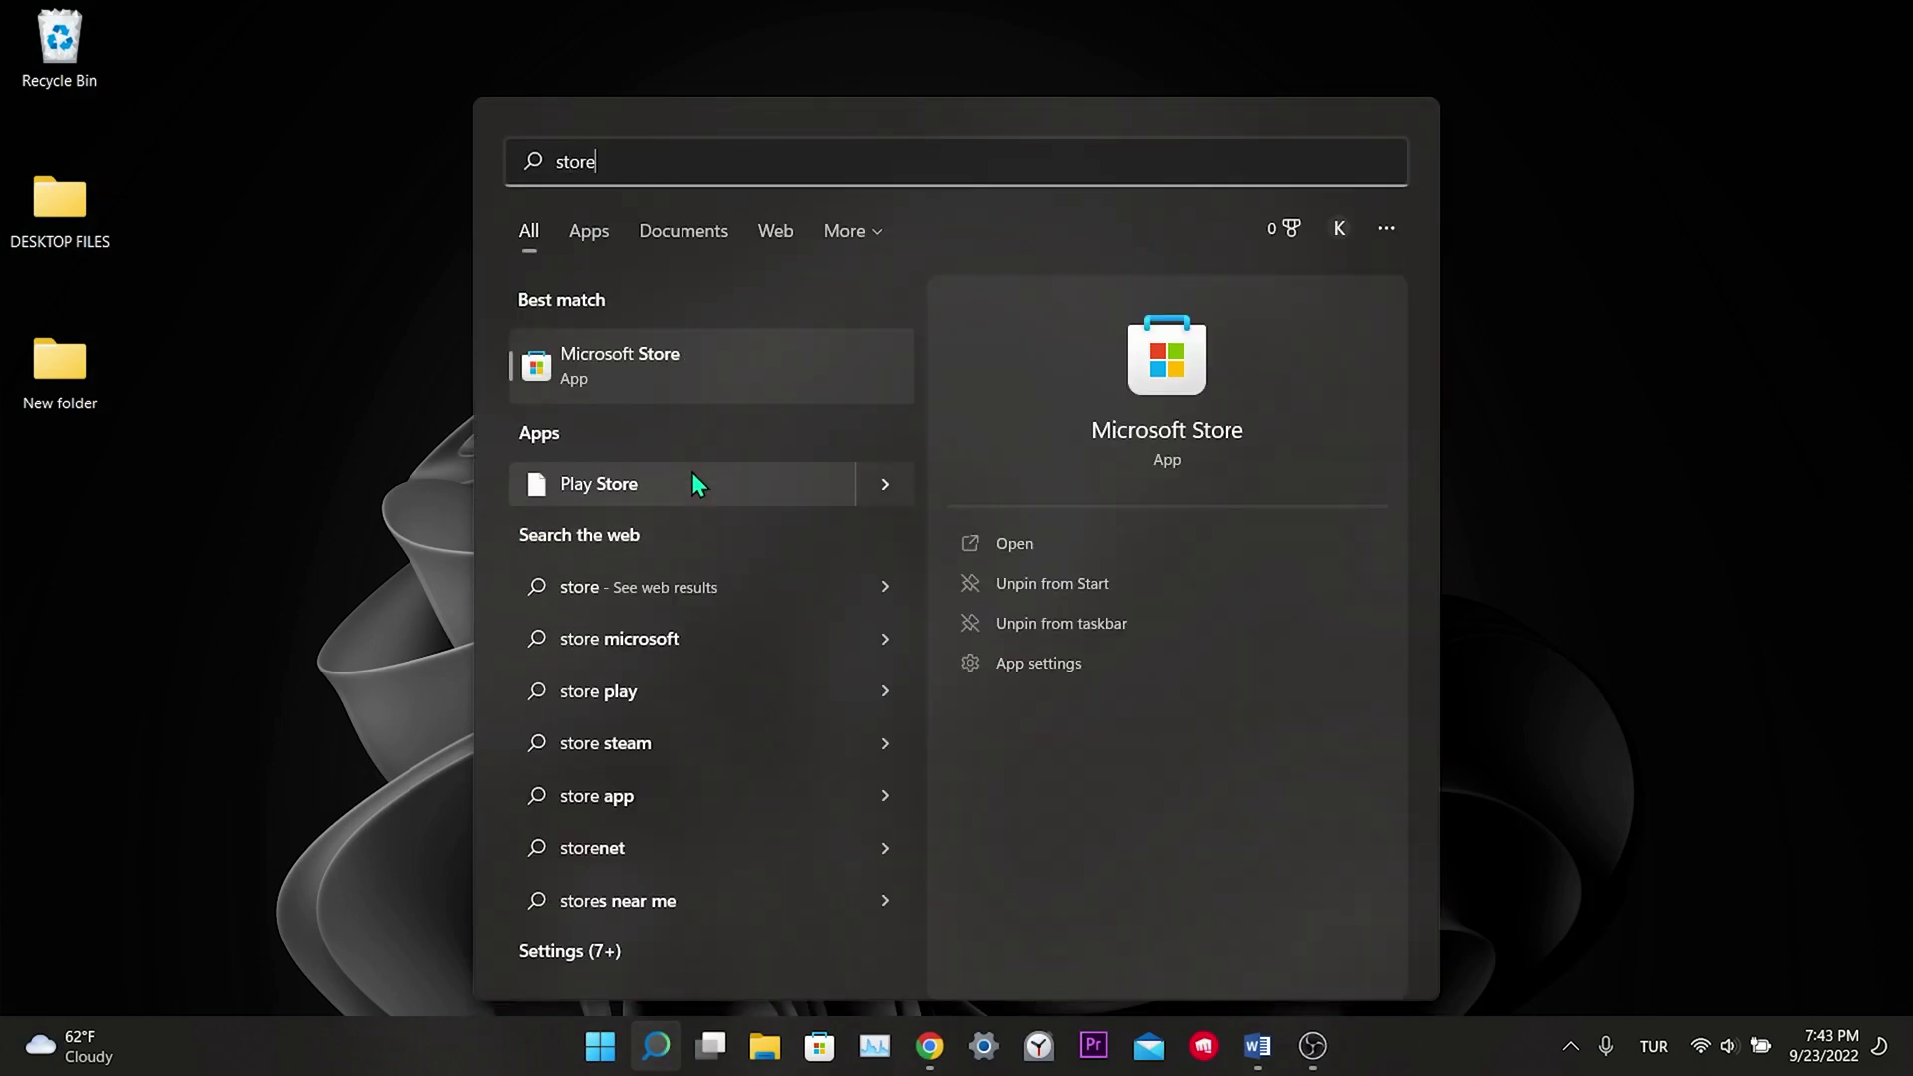
pyautogui.click(622, 357)
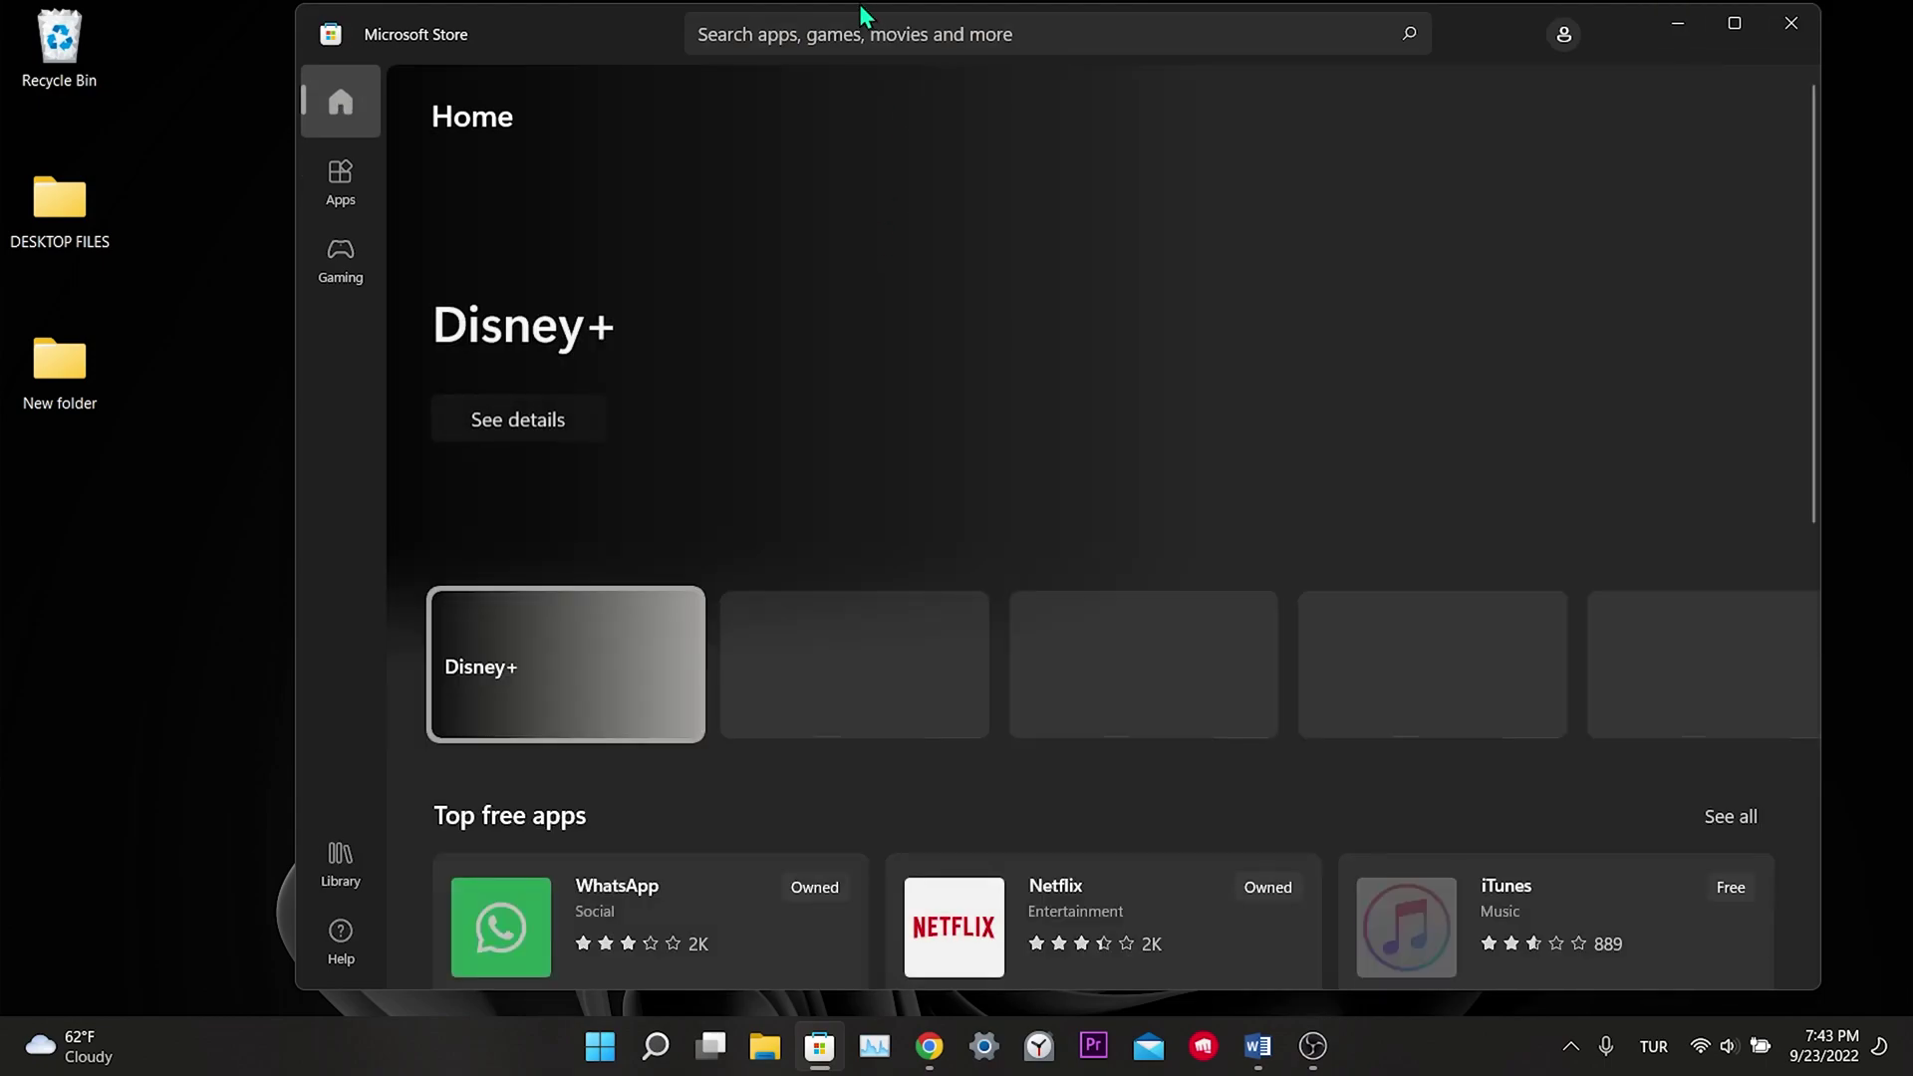
# Search Microsoft Store for "spotify" and install Spotify - Music and Podcasts
pyautogui.click(863, 26)
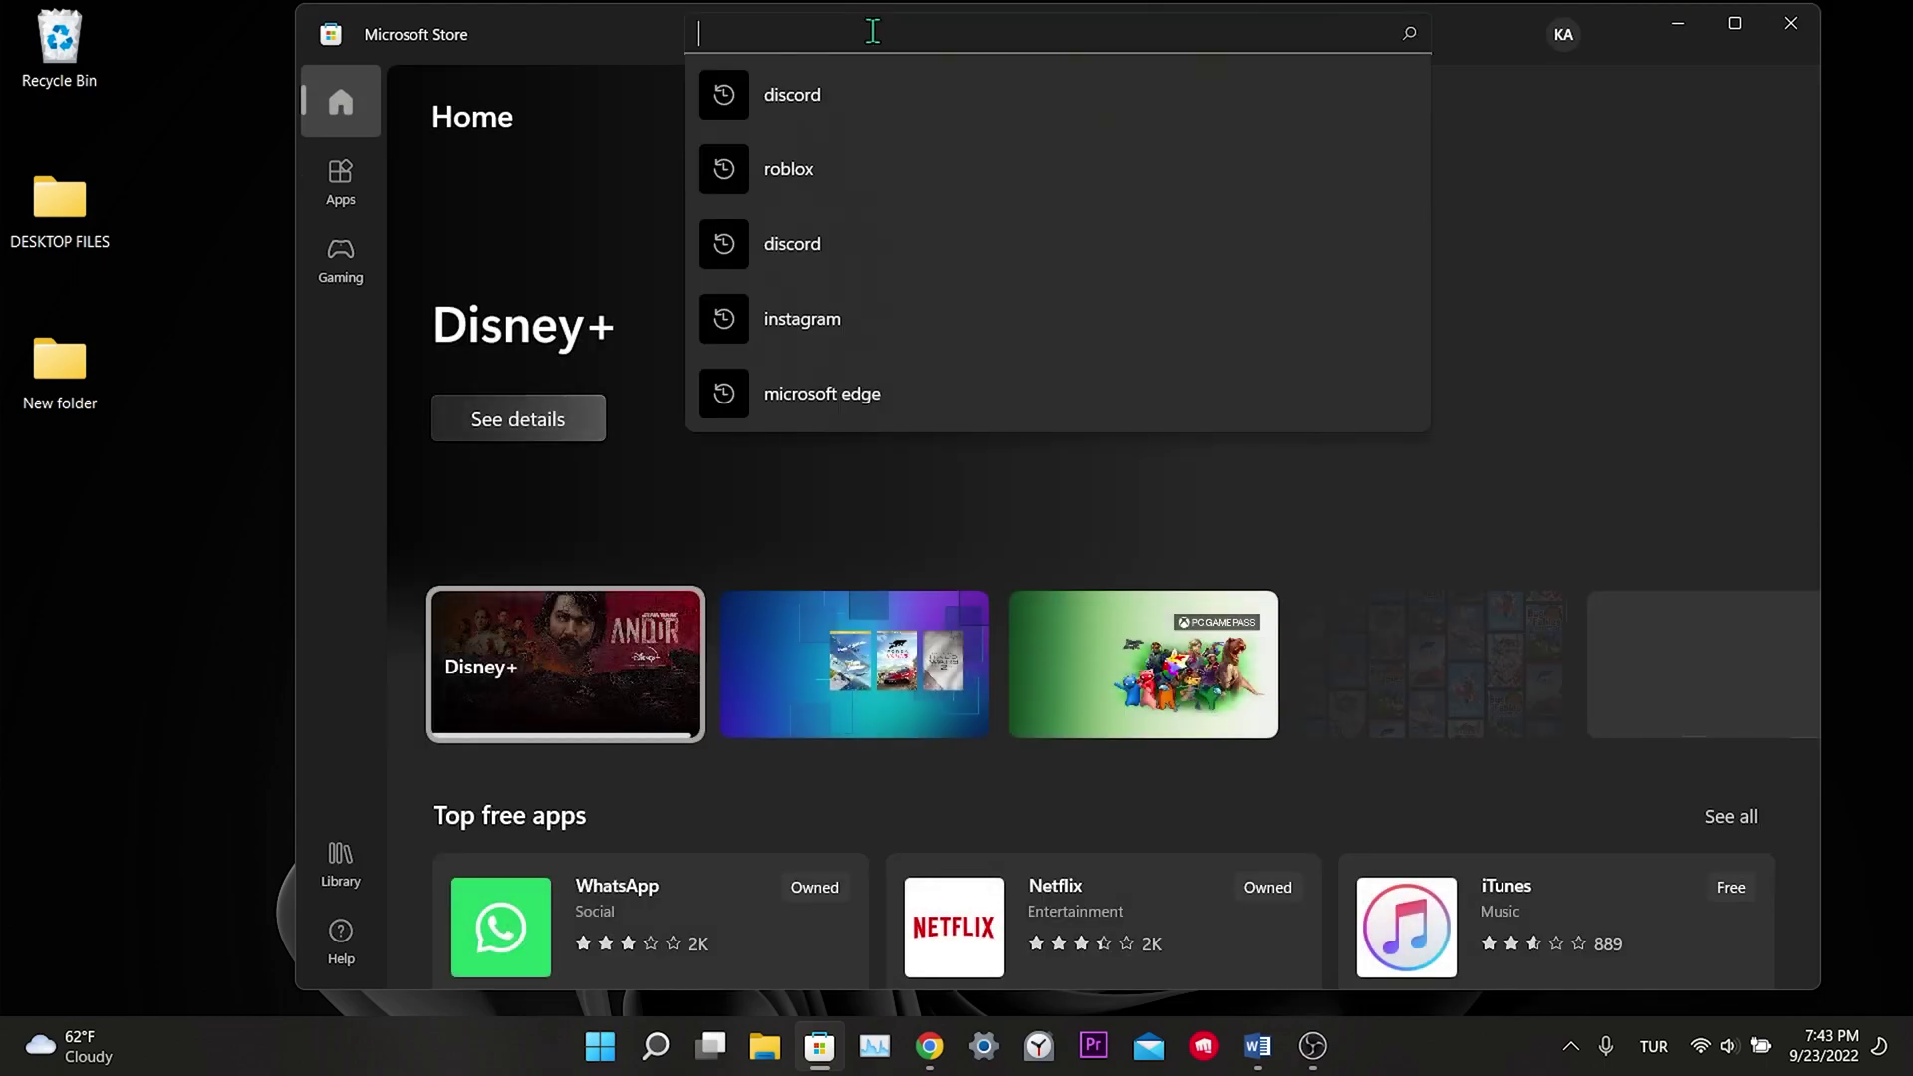
pyautogui.write('spotify')
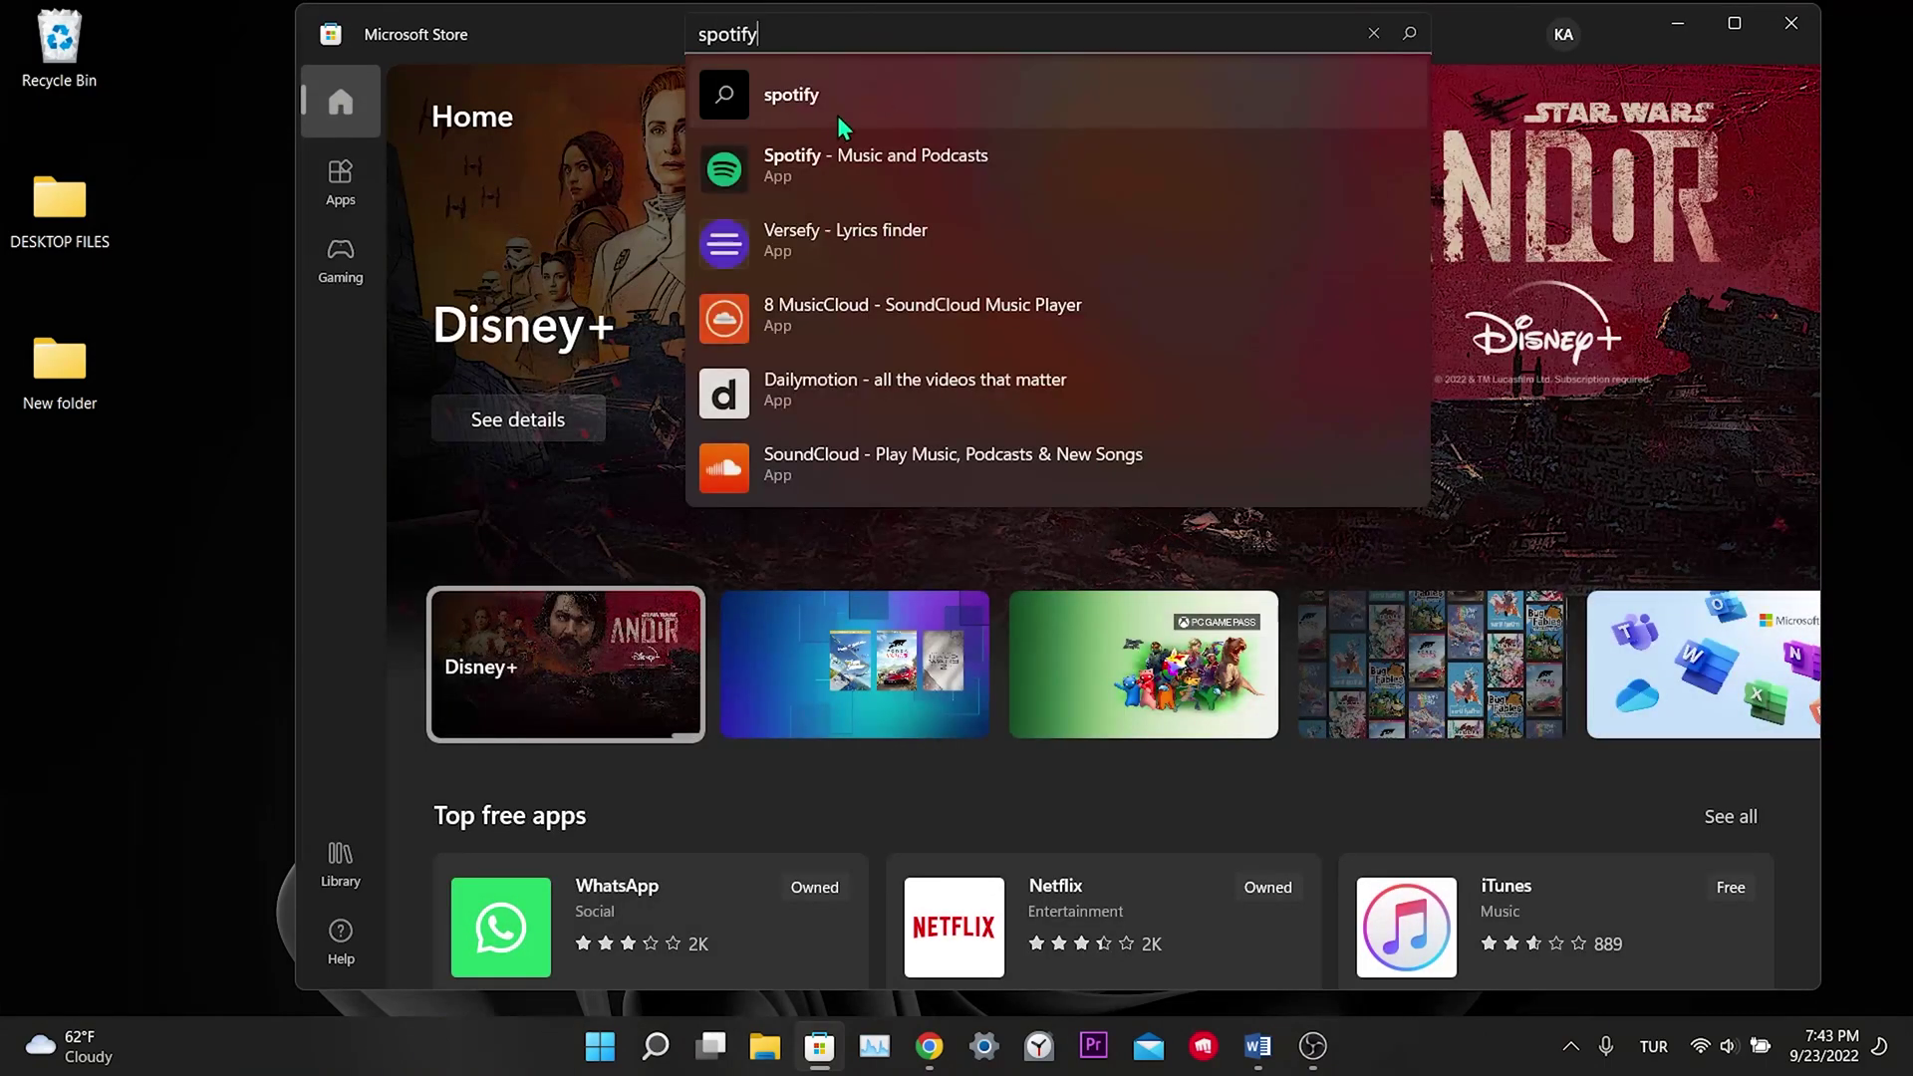
pyautogui.click(833, 117)
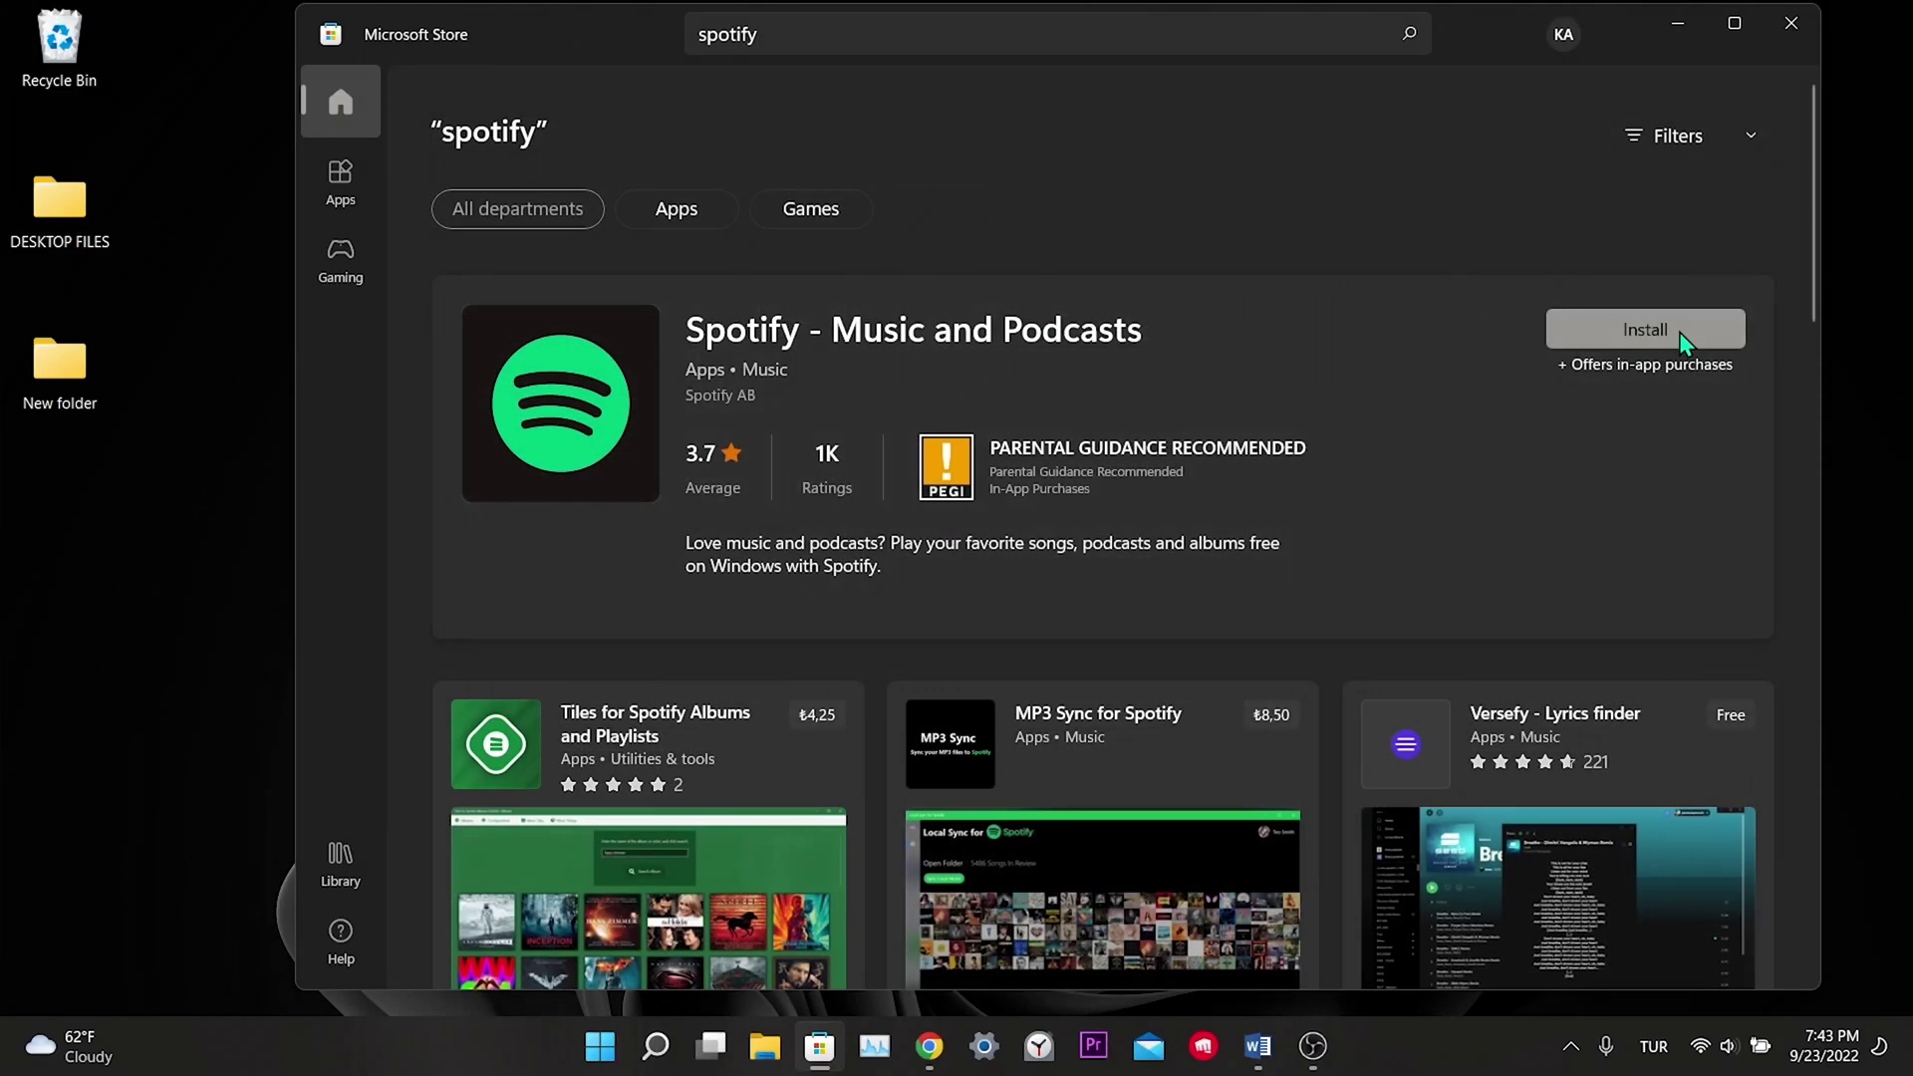
pyautogui.click(1679, 333)
# Bring up the computer's power options to view Restart and dismiss them without restarting
pyautogui.press('super')
pyautogui.click(1264, 961)
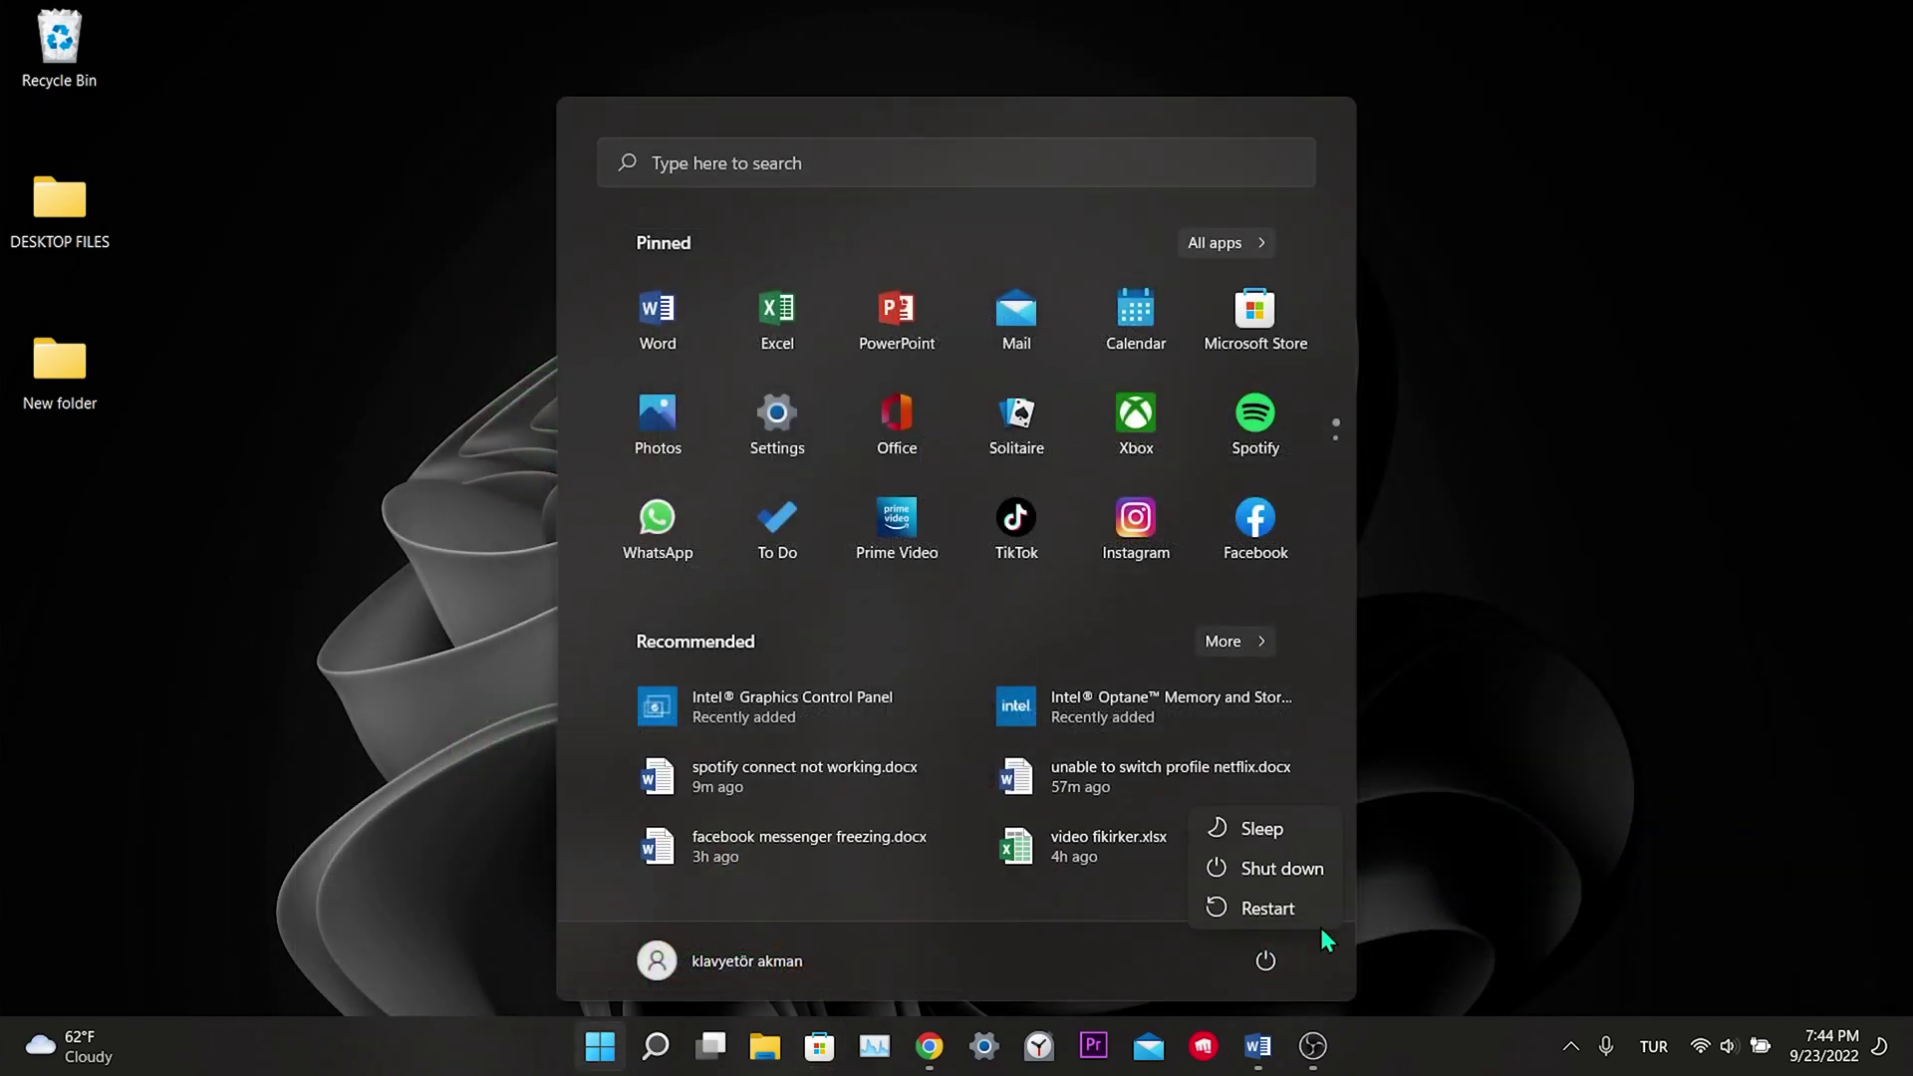
pyautogui.click(1593, 762)
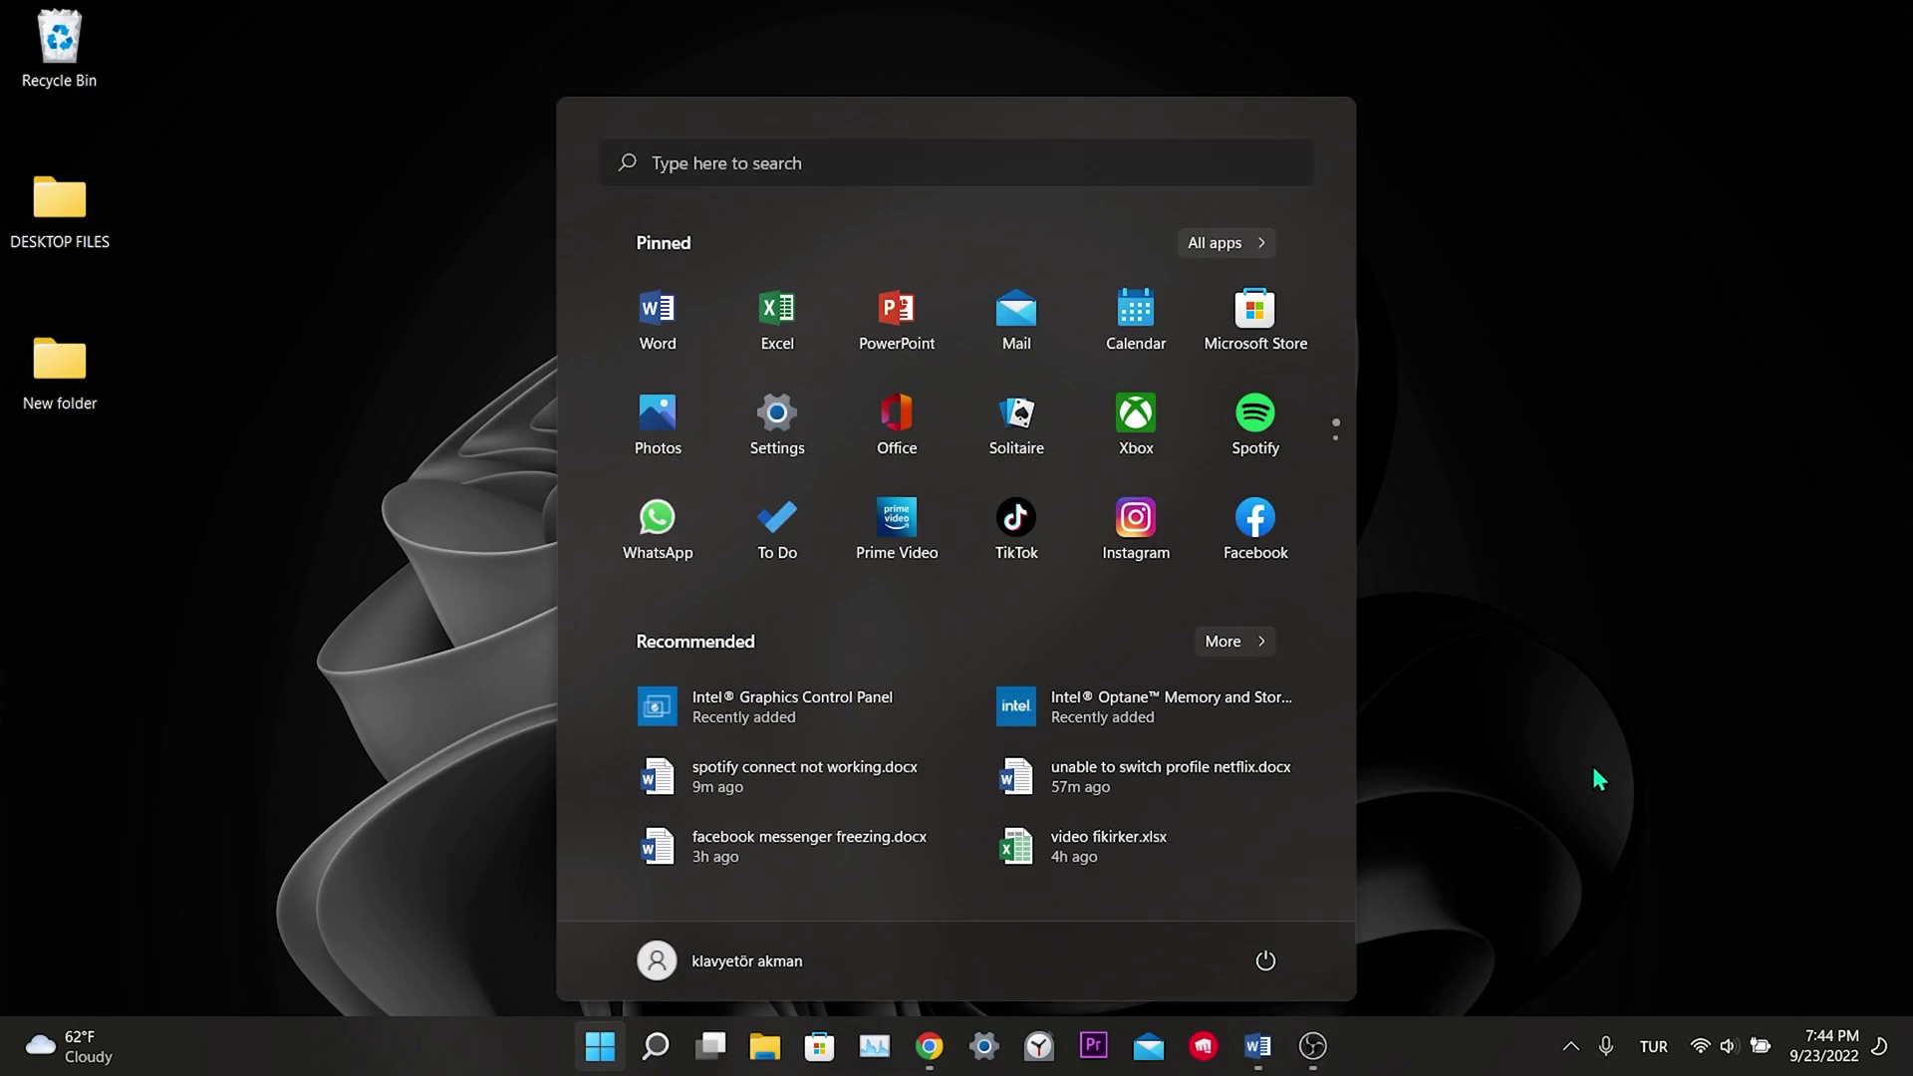
pyautogui.click(1577, 768)
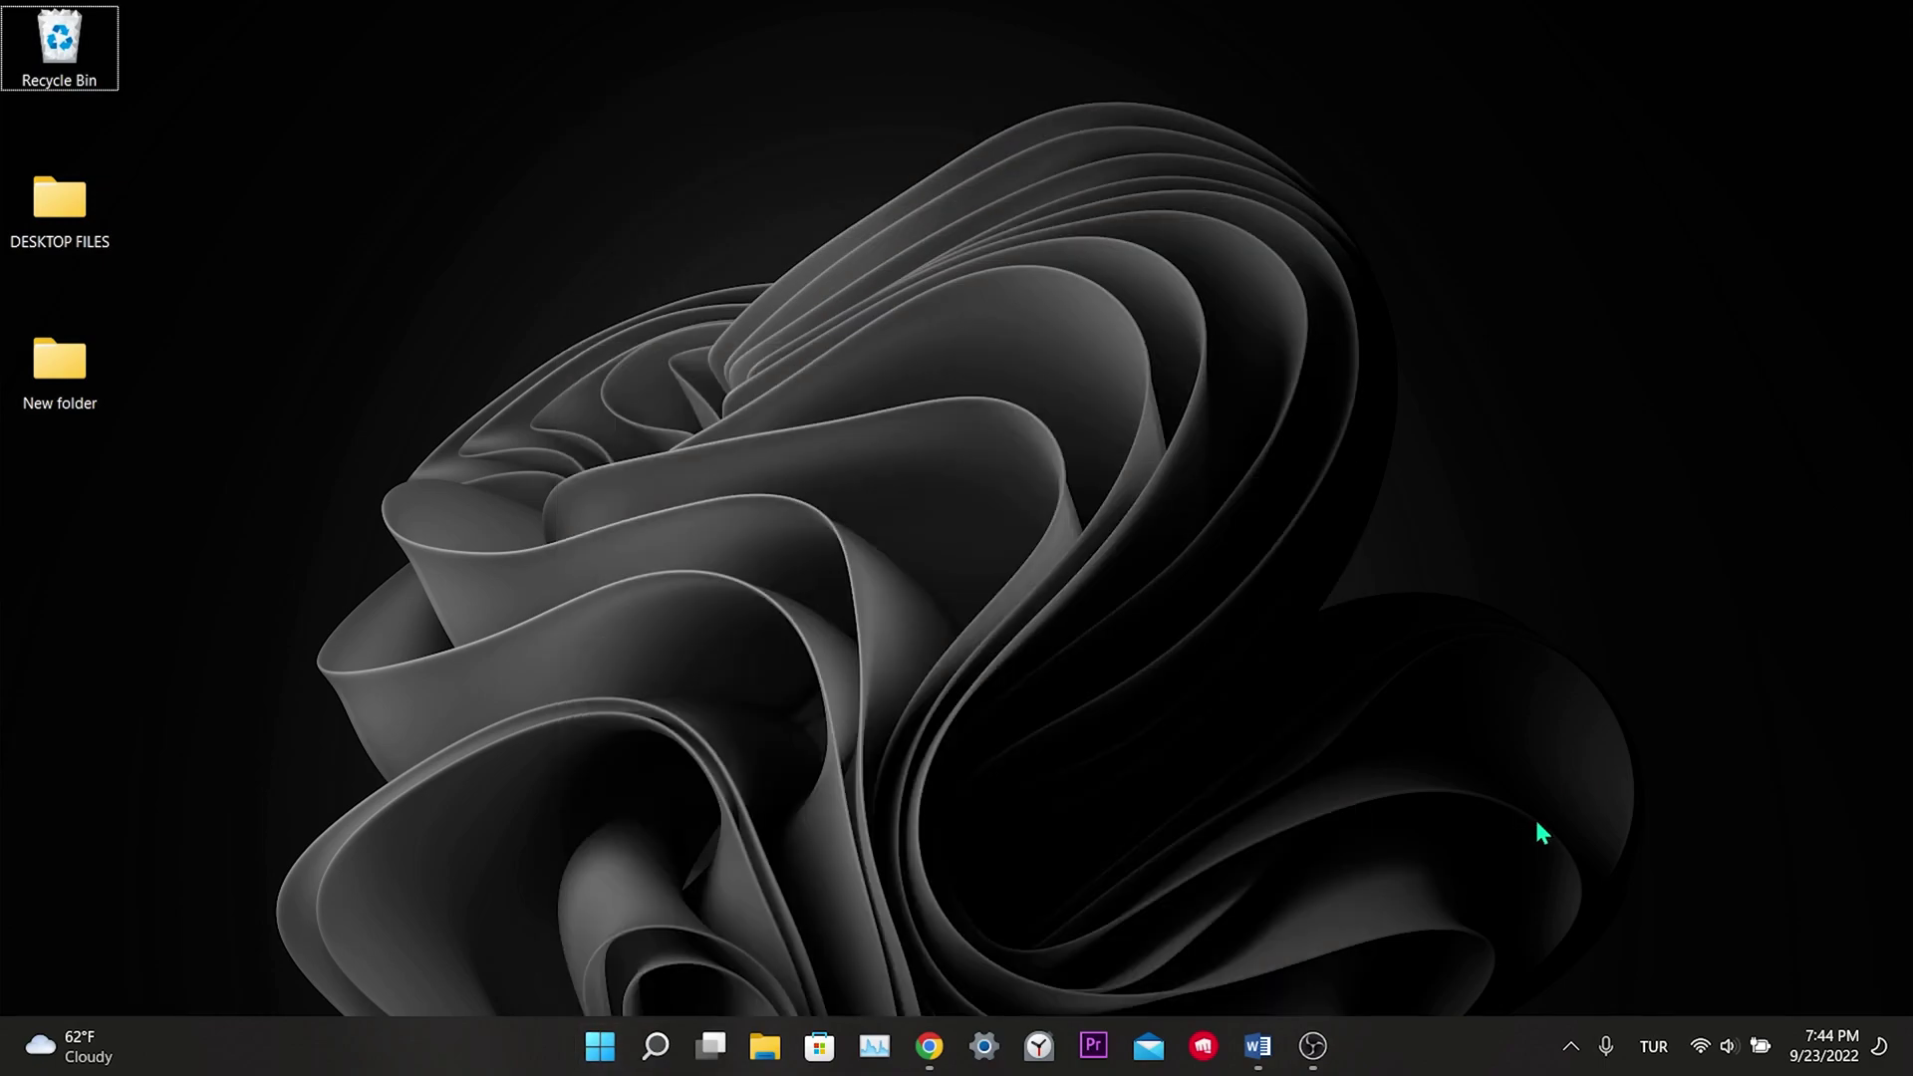